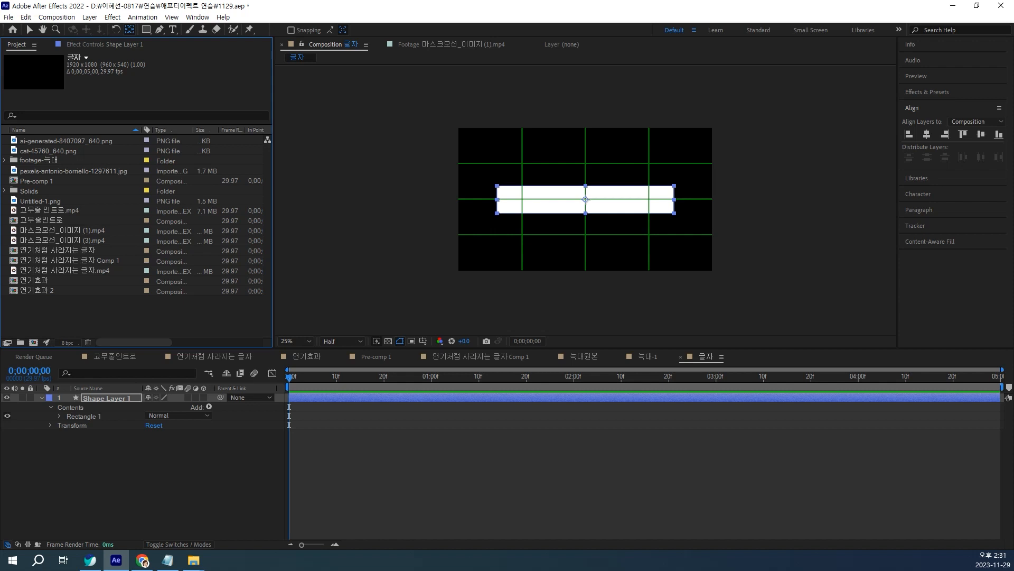
# - Preview the footage 마스크모션_이미지 (3).mp4 from its beginning as a reference for the mask motion
pyautogui.click(63, 241)
pyautogui.doubleClick(63, 240)
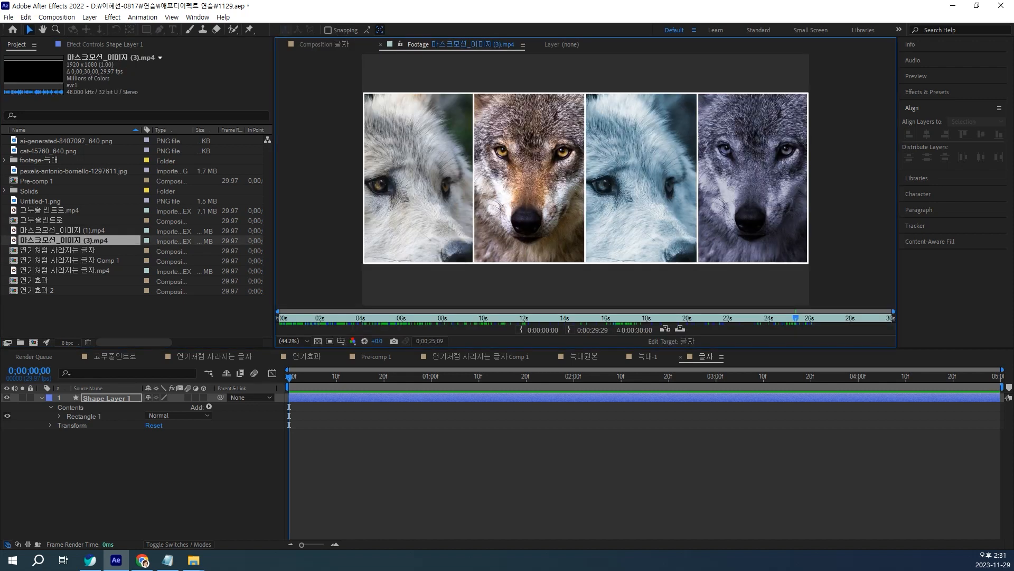
pyautogui.press('Home')
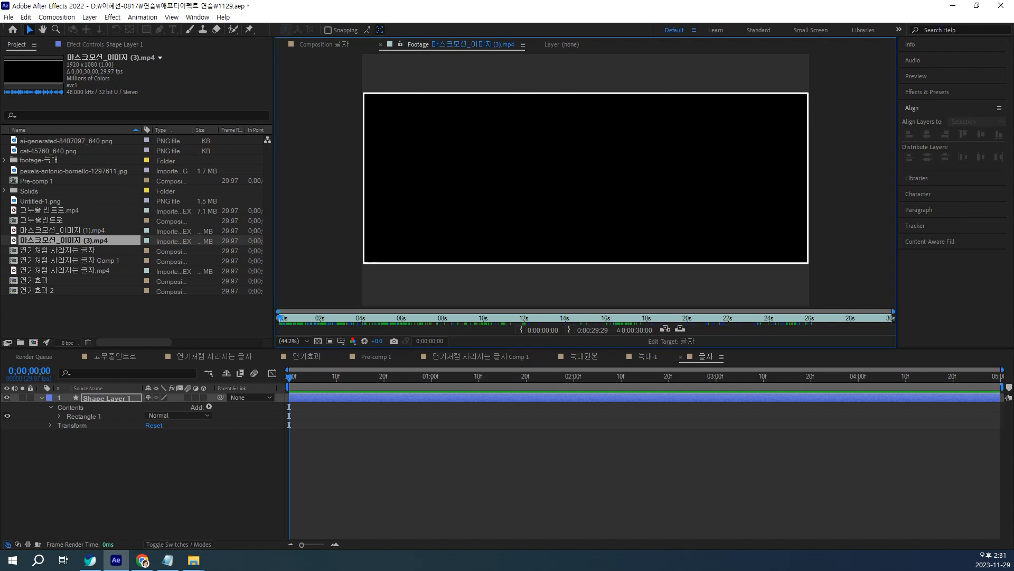
pyautogui.press('space')
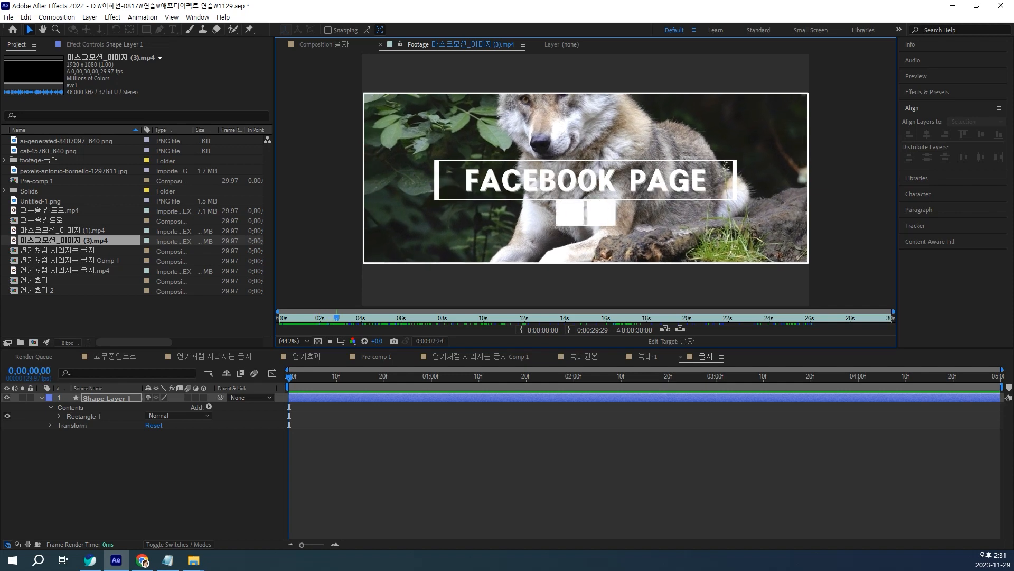
pyautogui.moveTo(321, 318); pyautogui.dragTo(347, 318)
pyautogui.click(338, 467)
pyautogui.click(106, 398)
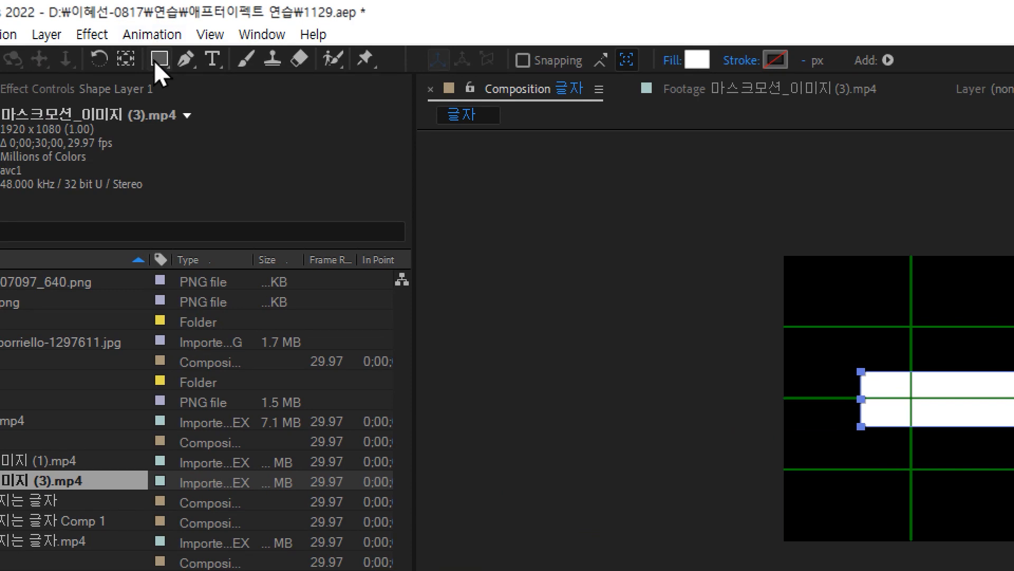
pyautogui.click(157, 60)
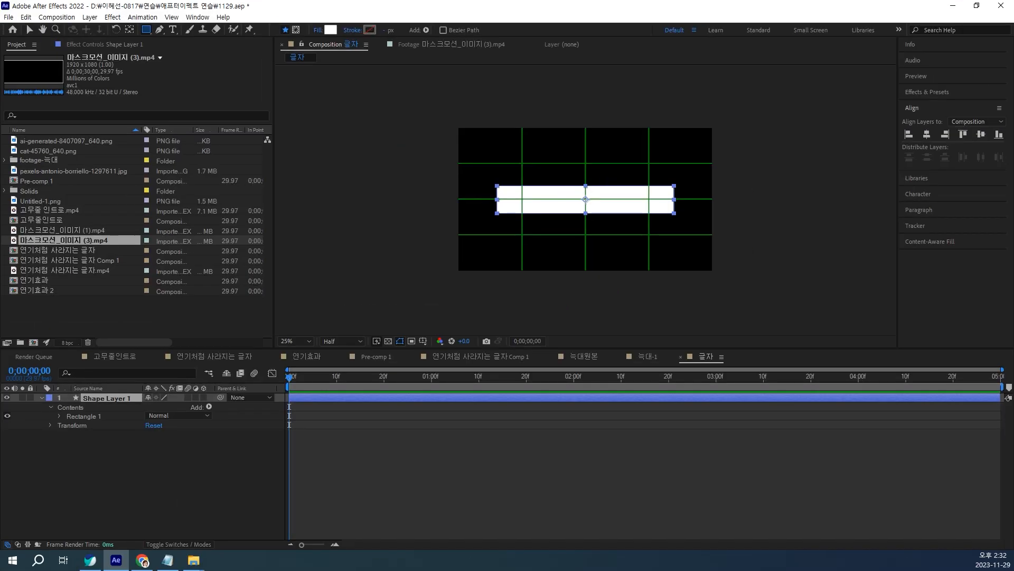
pyautogui.moveTo(481, 174); pyautogui.dragTo(695, 225)
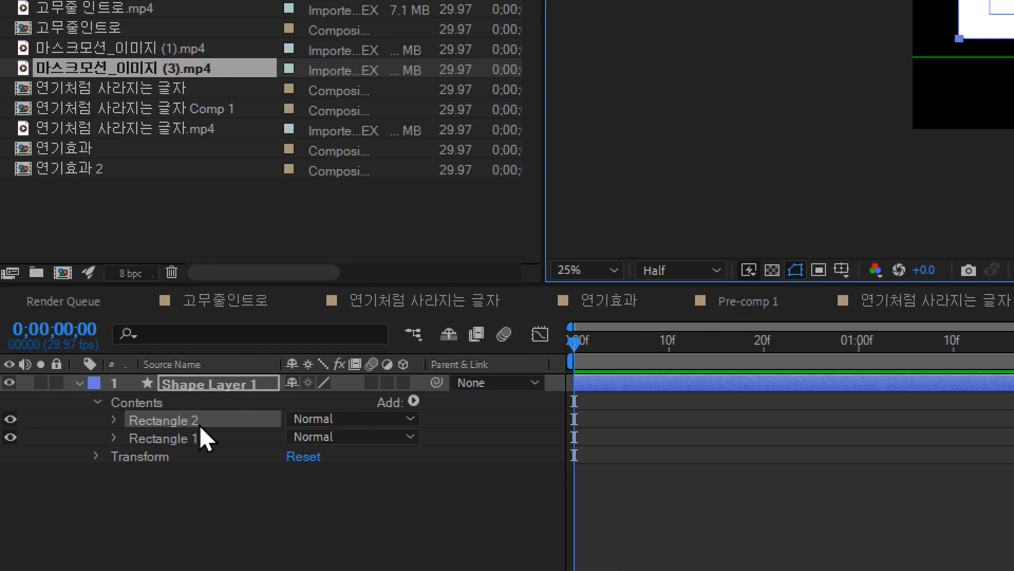
pyautogui.click(182, 442)
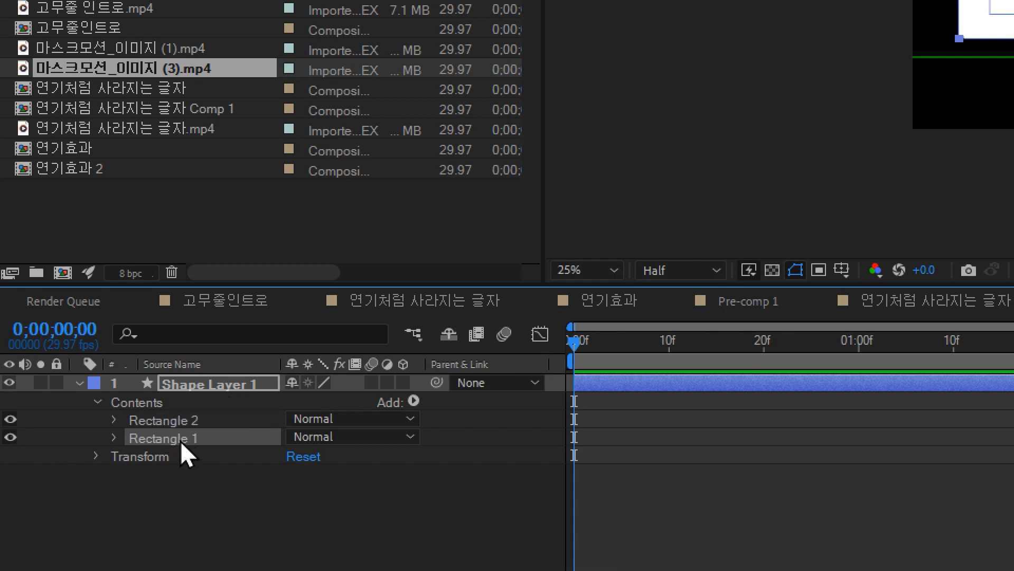
pyautogui.click(169, 418)
pyautogui.press('Delete')
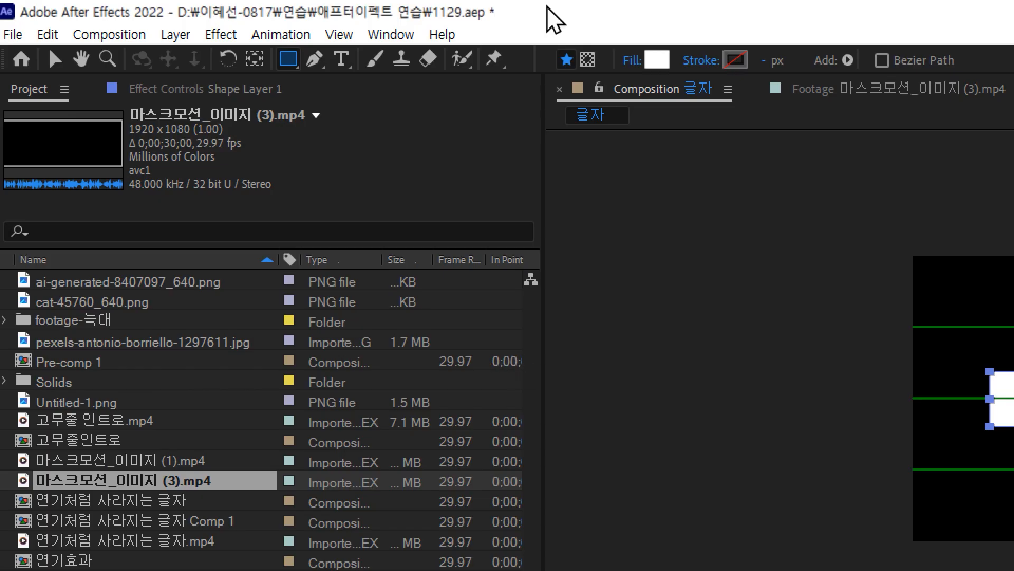
# - Draw a rectangular mask on Shape Layer 1, slightly larger than the white bar on all sides
pyautogui.click(593, 59)
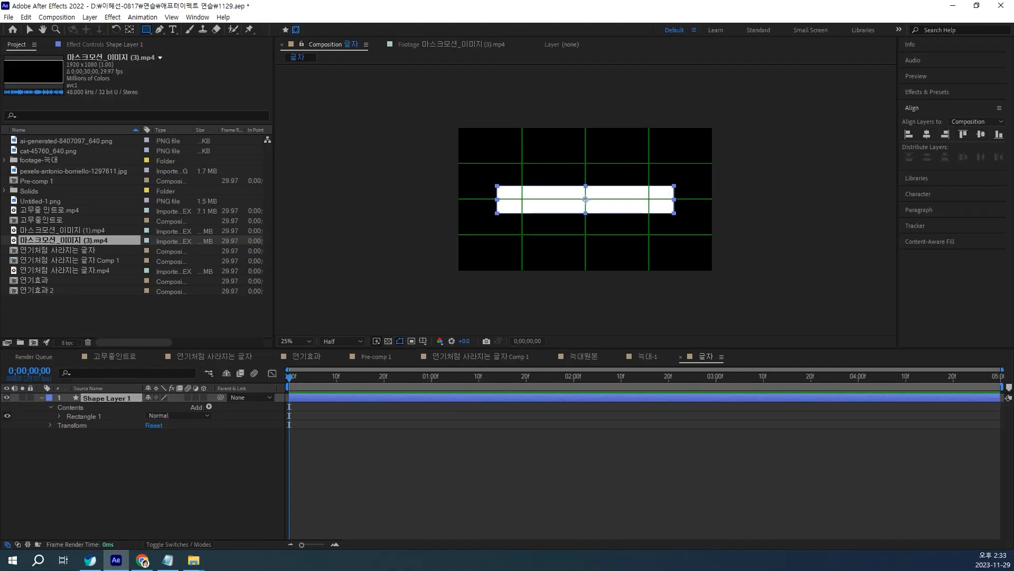
pyautogui.moveTo(484, 176); pyautogui.dragTo(686, 222)
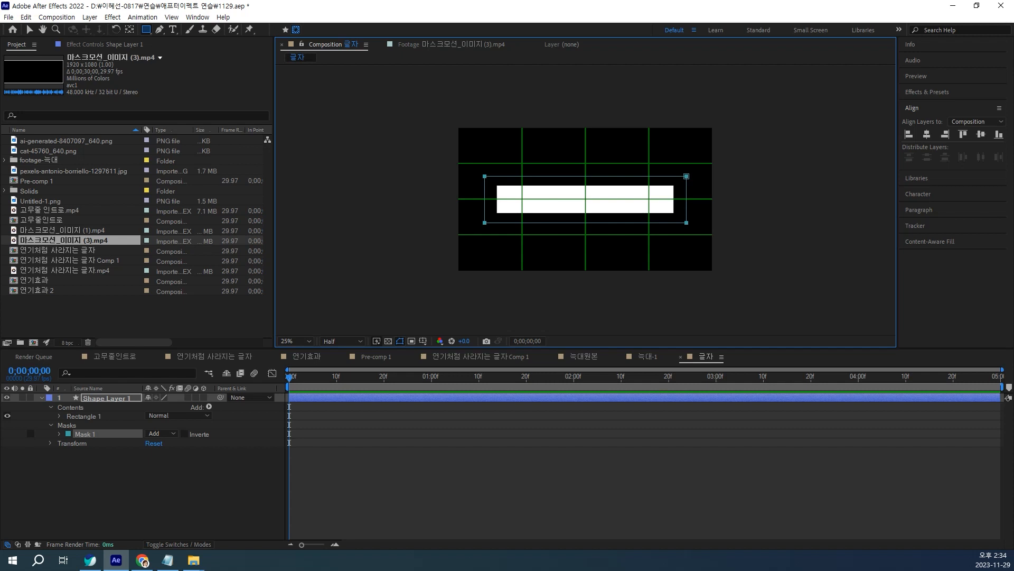
pyautogui.click(107, 397)
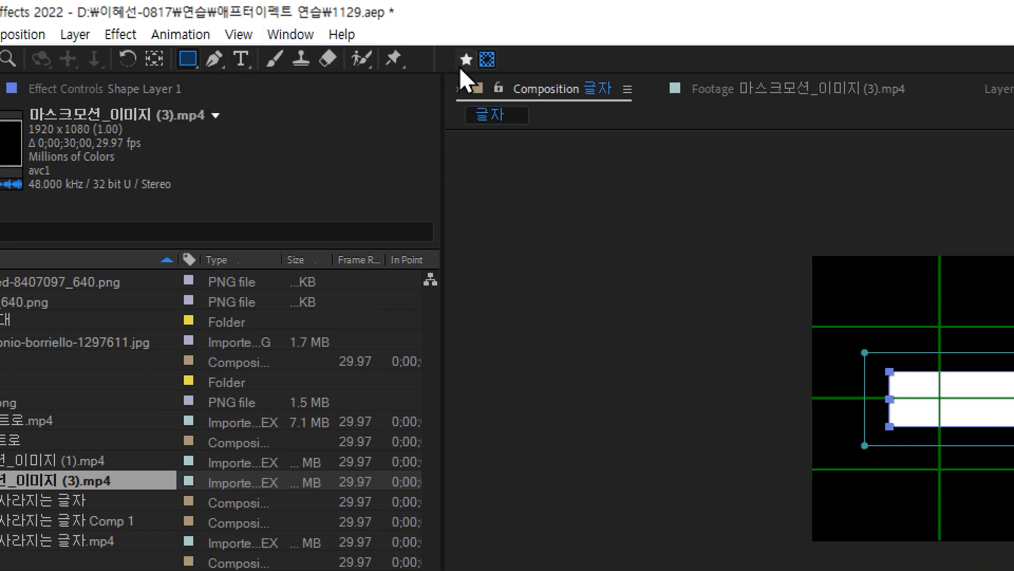
pyautogui.click(487, 59)
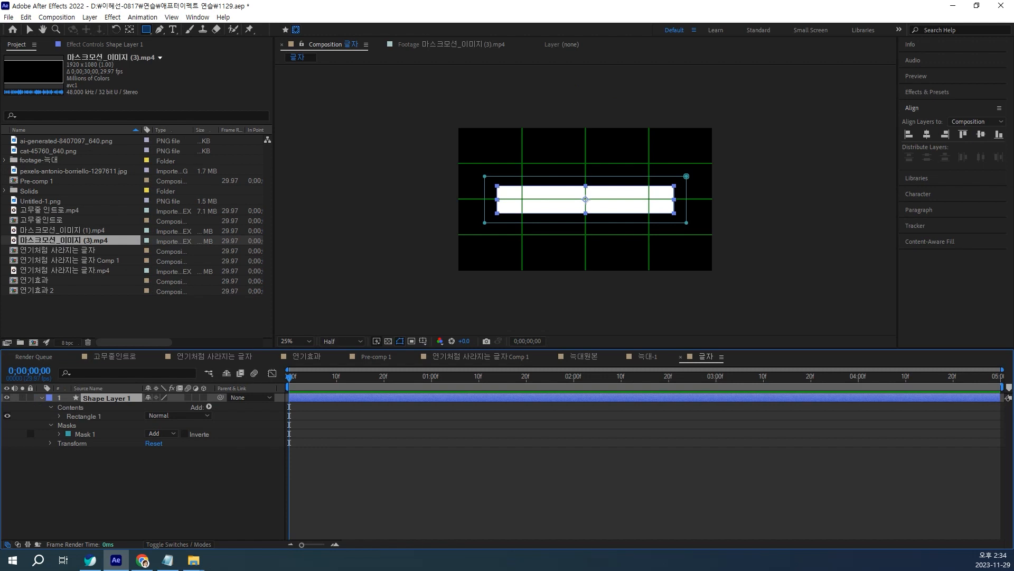
# - Add a Mask Path keyframe for Mask 1 at the 2-second mark
pyautogui.press('m')
pyautogui.click(98, 417)
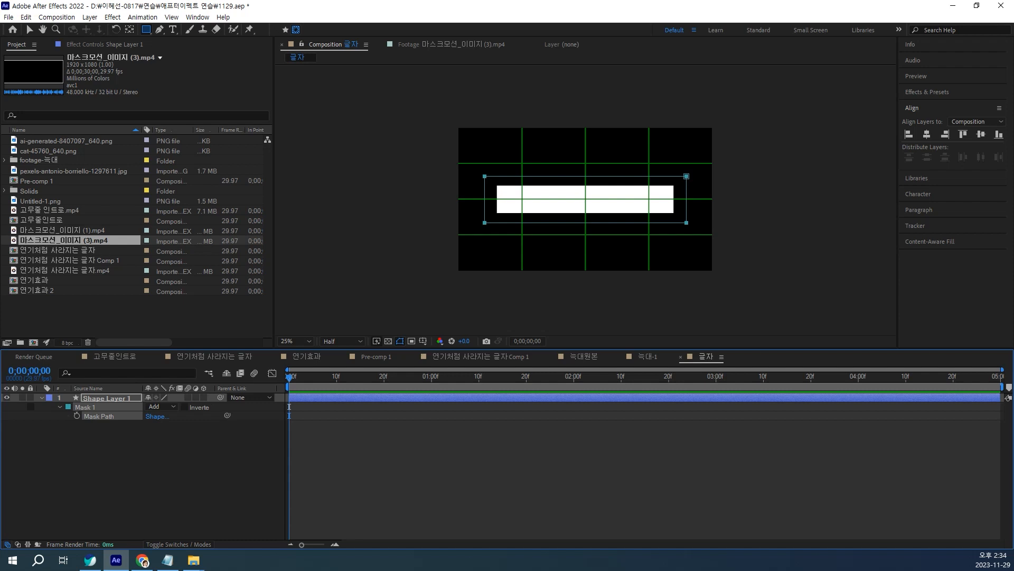
pyautogui.click(574, 377)
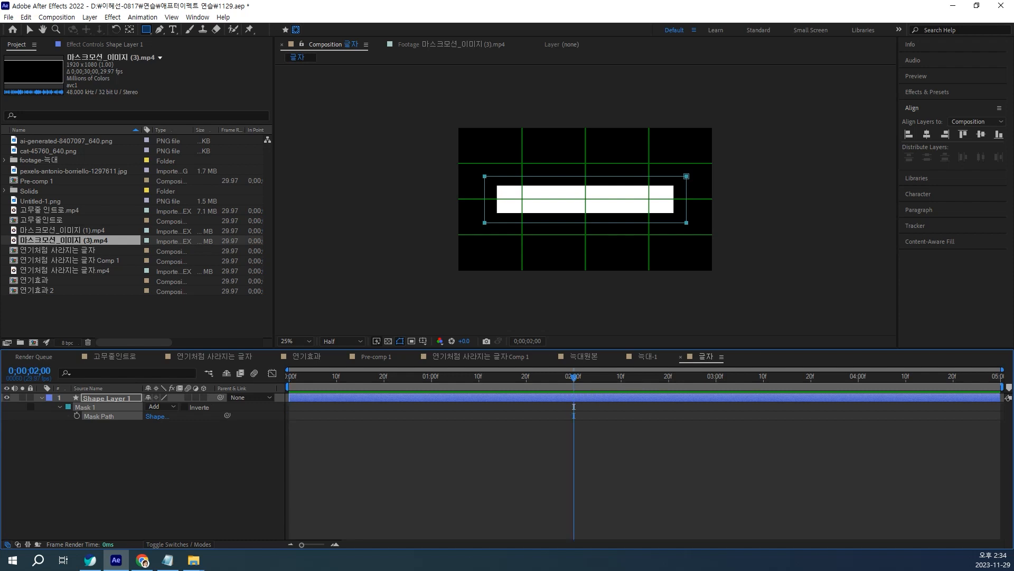
pyautogui.hotkey('alt', 'shift', 'm')
# - At 0 seconds, free-transform Mask 1 so its left edge lies on the composition's vertical centre guide
pyautogui.moveTo(574, 407); pyautogui.dragTo(289, 406)
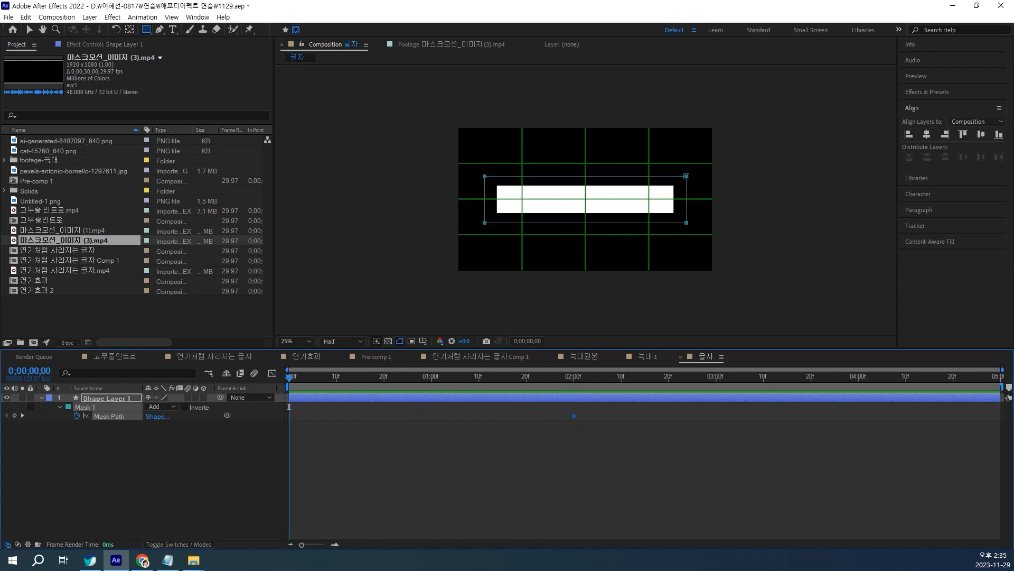
pyautogui.press('v')
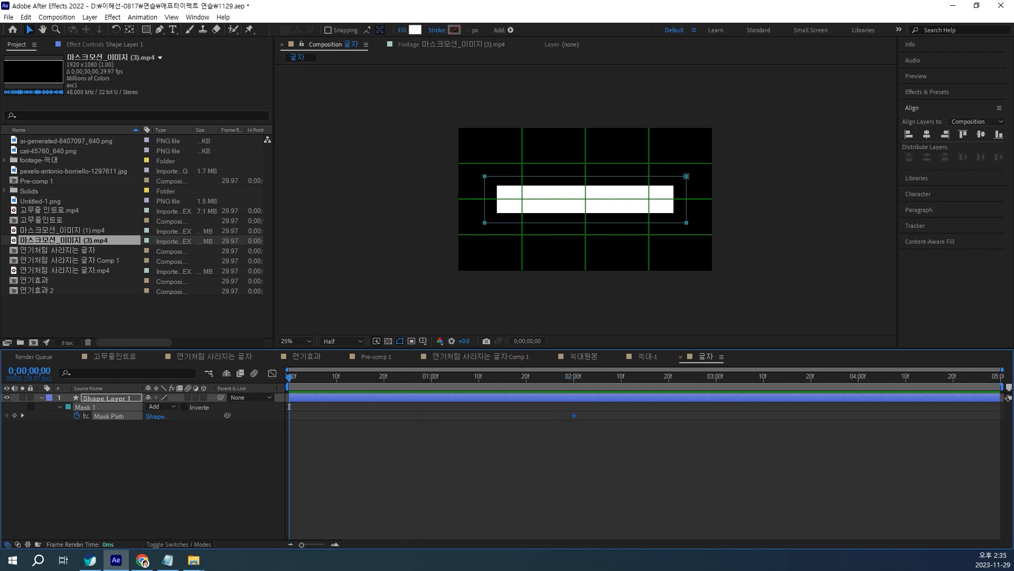
pyautogui.hotkey('ctrl', 't')
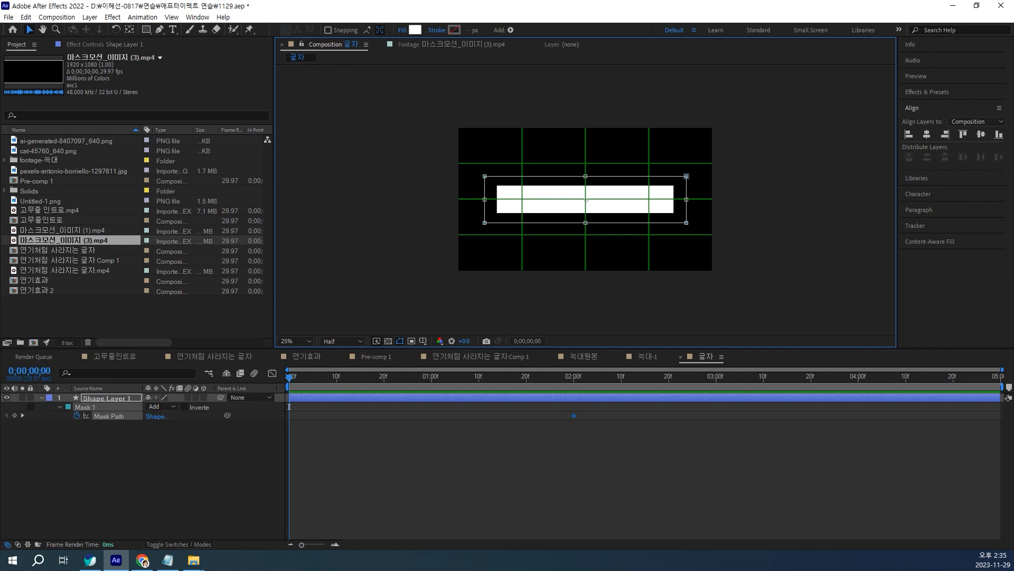
pyautogui.moveTo(484, 200); pyautogui.dragTo(584, 199)
pyautogui.scroll(6, 583, 200)
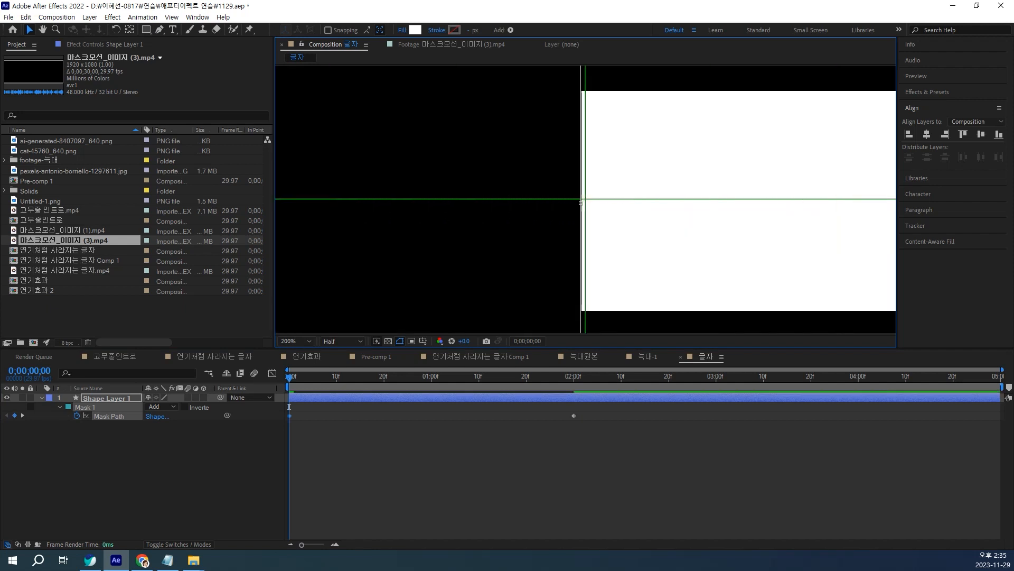
pyautogui.moveTo(581, 203); pyautogui.dragTo(293, 237)
# - Move Mask 1's right edge onto the vertical centre guide, collapsing the mask to a thin line at 0 seconds
pyautogui.moveTo(660, 201); pyautogui.dragTo(385, 121)
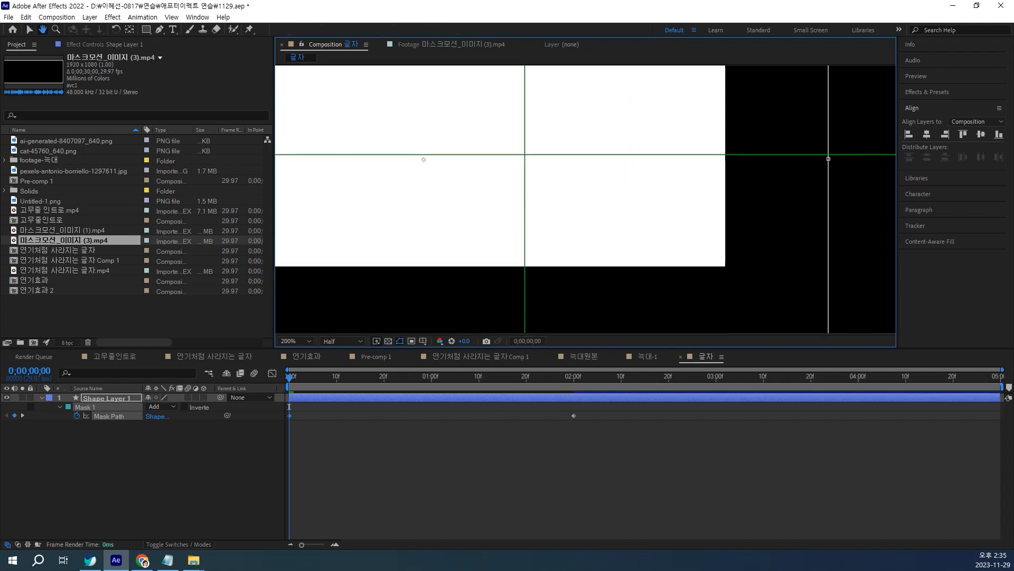
pyautogui.moveTo(829, 158); pyautogui.dragTo(733, 151)
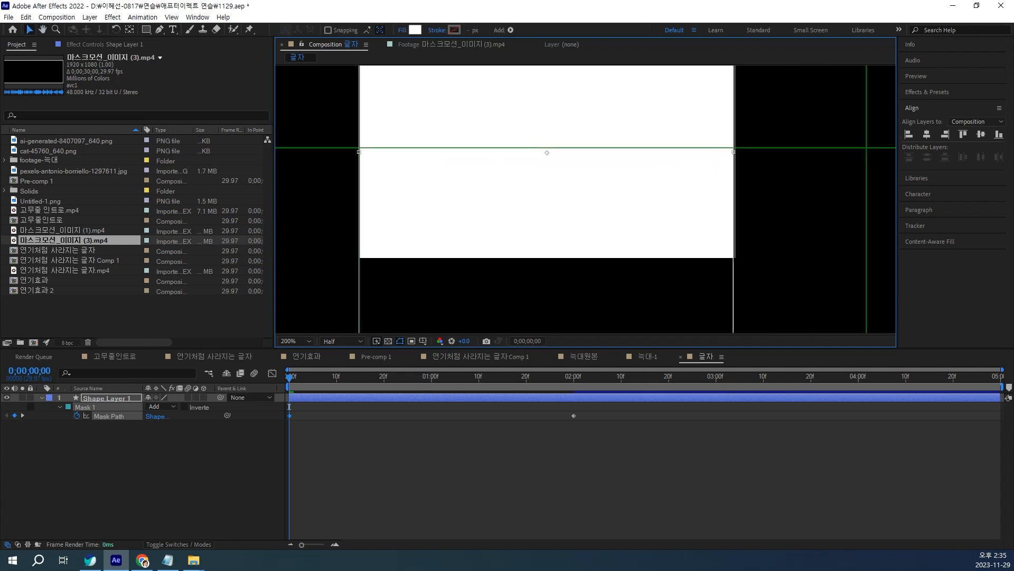
pyautogui.moveTo(734, 152); pyautogui.dragTo(572, 224)
pyautogui.scroll(2, 581, 170)
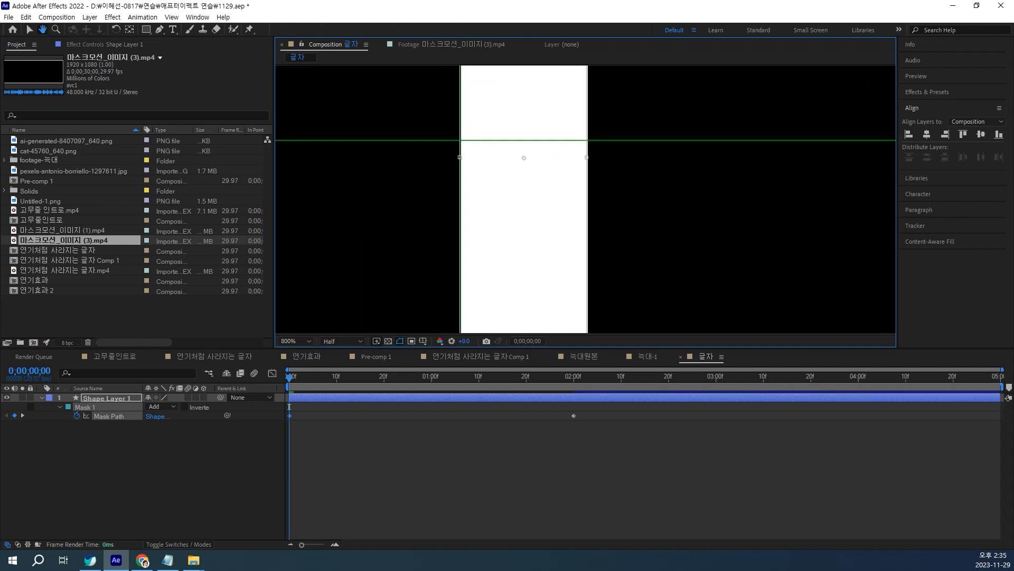
pyautogui.moveTo(587, 157); pyautogui.dragTo(460, 157)
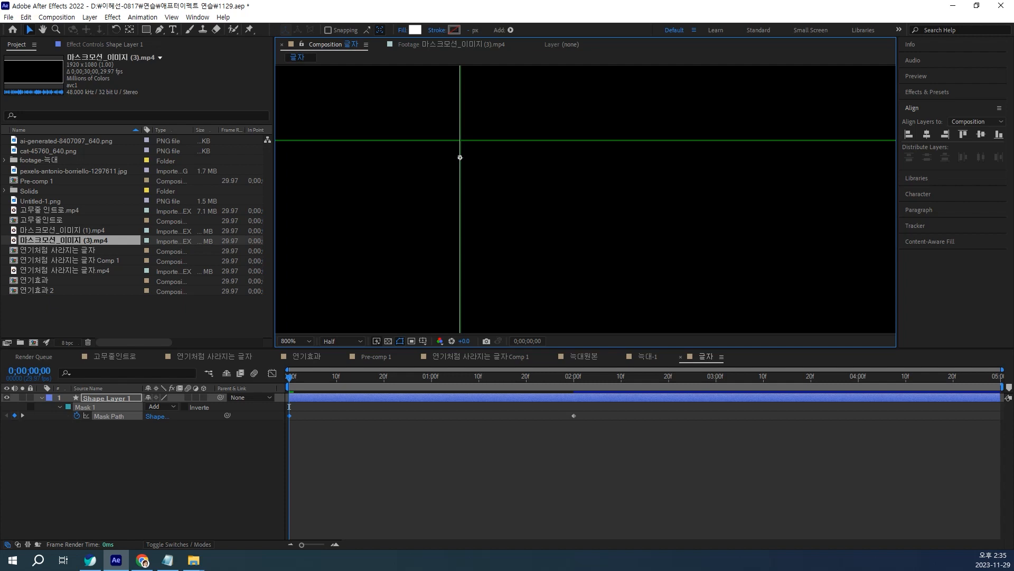
pyautogui.press(',')
pyautogui.press(',')
pyautogui.press(',')
pyautogui.press(',')
pyautogui.press(',')
pyautogui.press(',')
pyautogui.press(',')
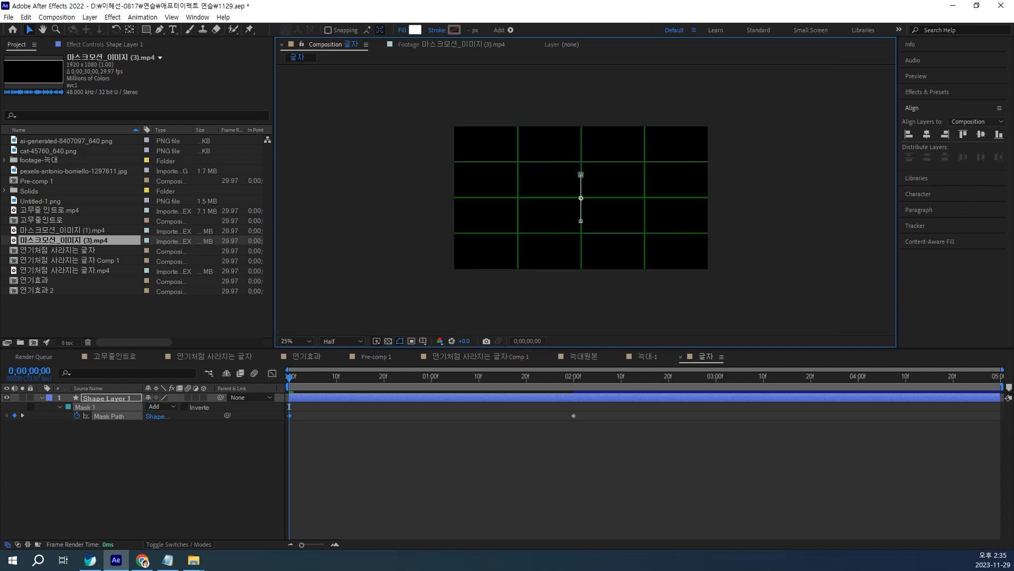
# - Apply Easy Ease to both Mask Path keyframes of Mask 1
pyautogui.moveTo(616, 423); pyautogui.dragTo(288, 410)
pyautogui.moveTo(615, 433); pyautogui.dragTo(257, 410)
pyautogui.moveTo(649, 422); pyautogui.dragTo(277, 410)
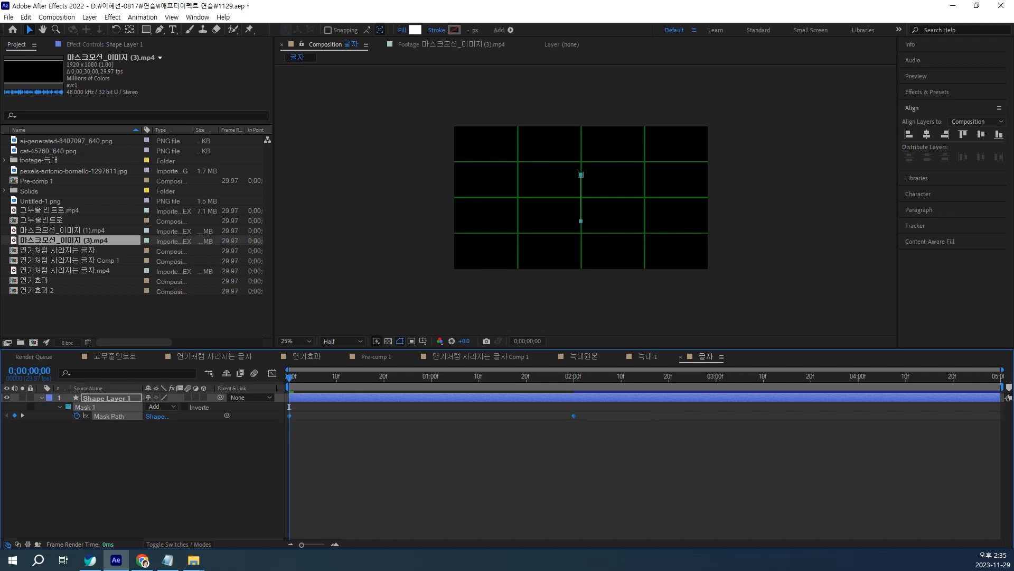
pyautogui.press('F9')
# - Set the velocity influence of both Mask Path keyframes to 100% incoming and 50% outgoing
pyautogui.hotkey('ctrl', 'shift', 'k')
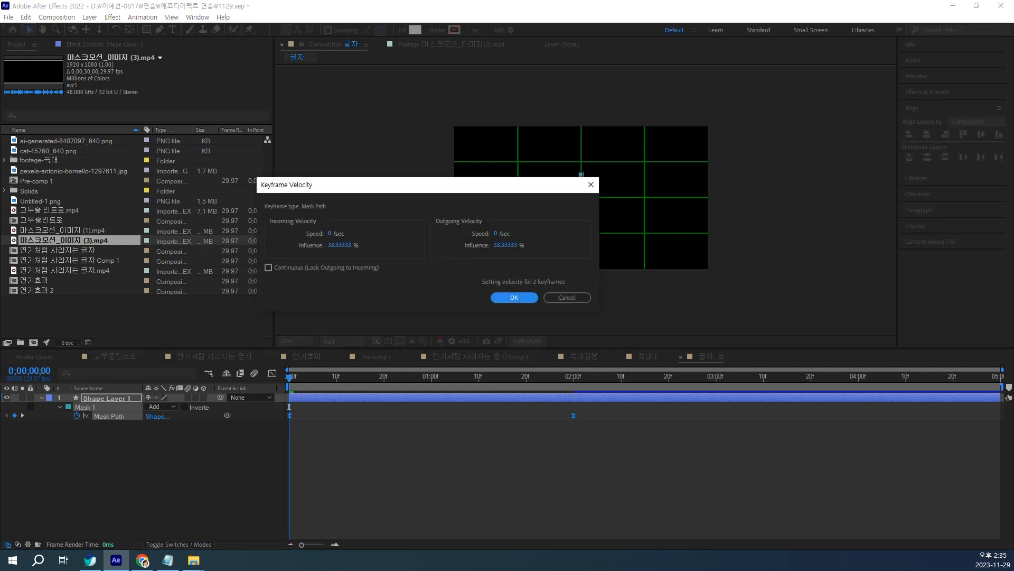
pyautogui.click(341, 245)
pyautogui.write('100')
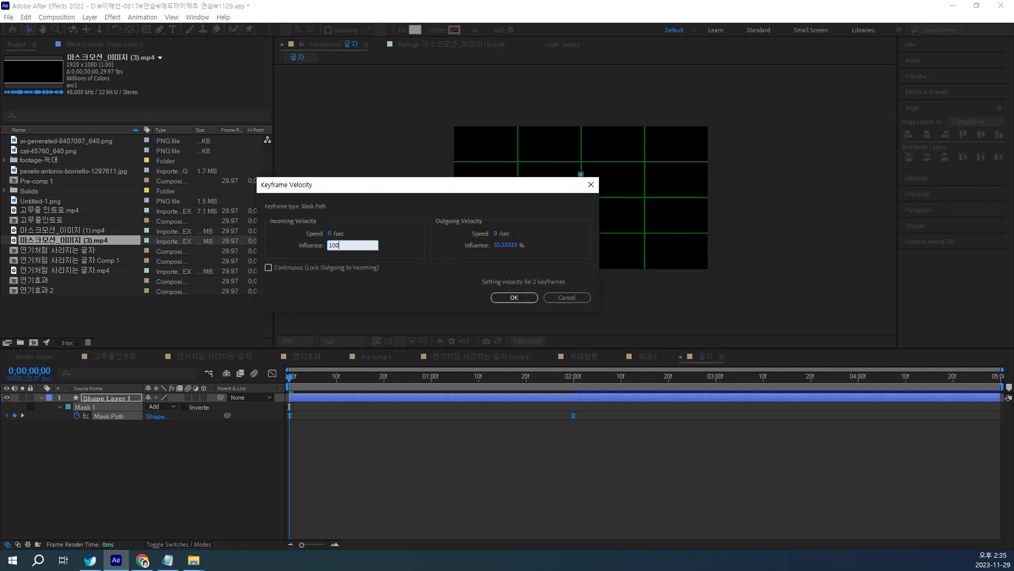
pyautogui.press('Tab')
pyautogui.write('5')
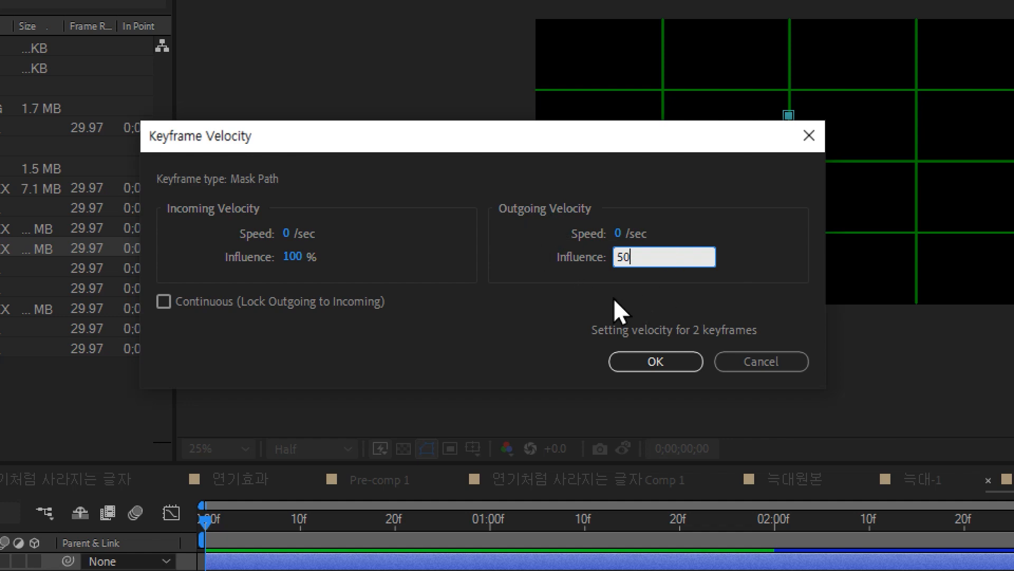
pyautogui.click(687, 364)
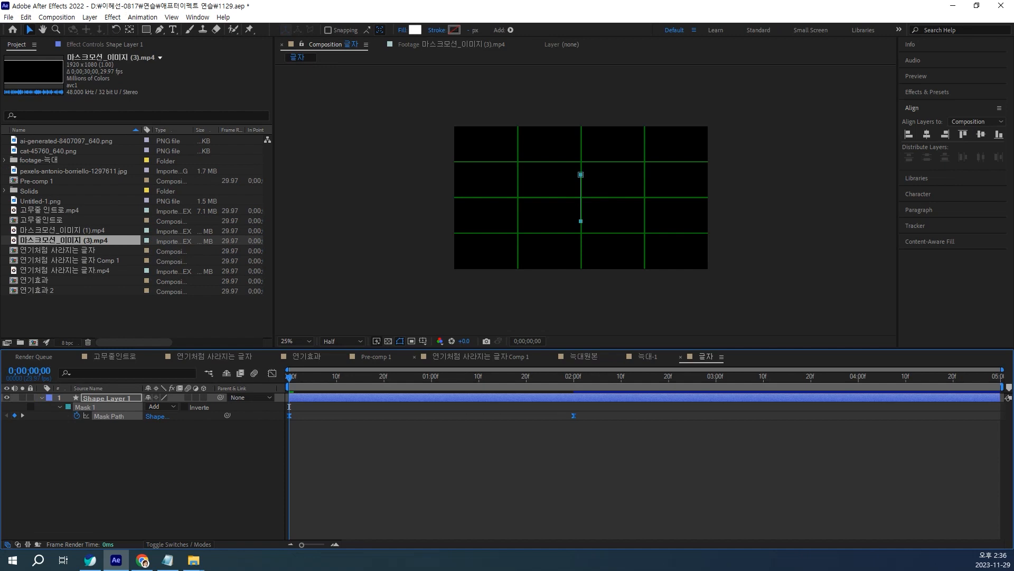
# - Play back the composition to check the mask animation opening from the centre
pyautogui.press('space')
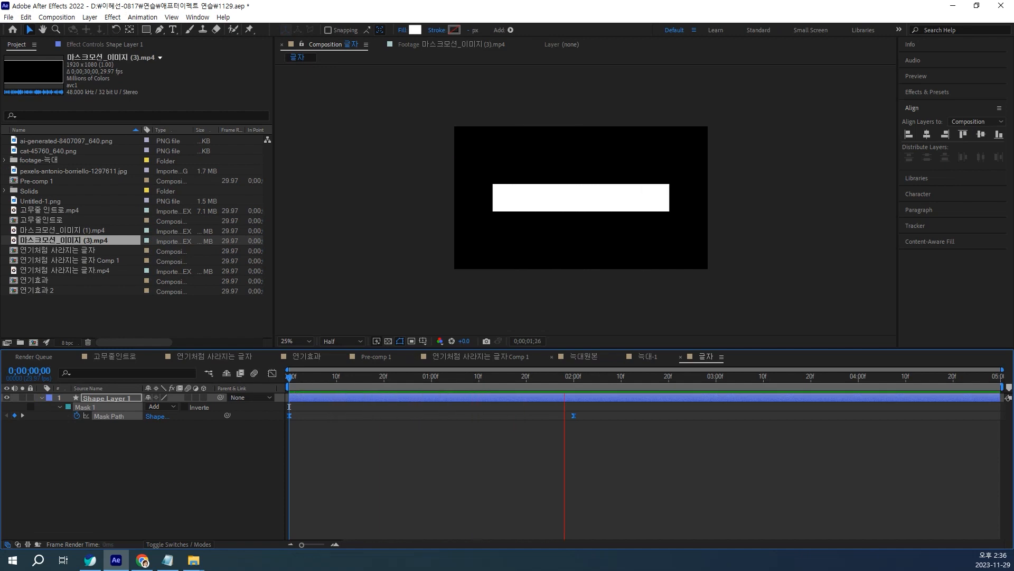
pyautogui.press('space')
pyautogui.press('space')
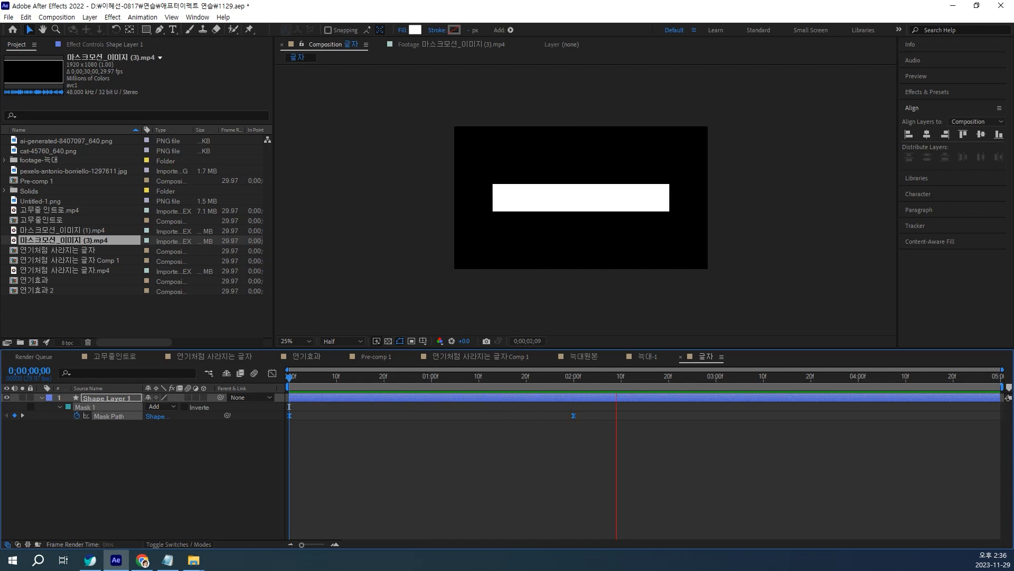
pyautogui.press('space')
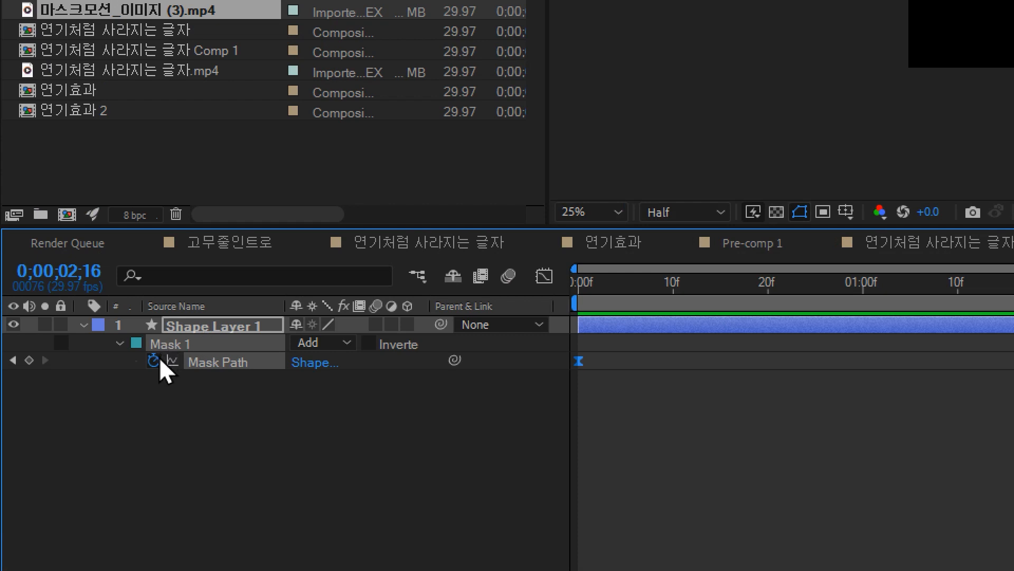
# - Duplicate Mask 1 with its keyframes on Shape Layer 1 and set the copy's mask mode to Subtract
pyautogui.hotkey('ctrl', 'd')
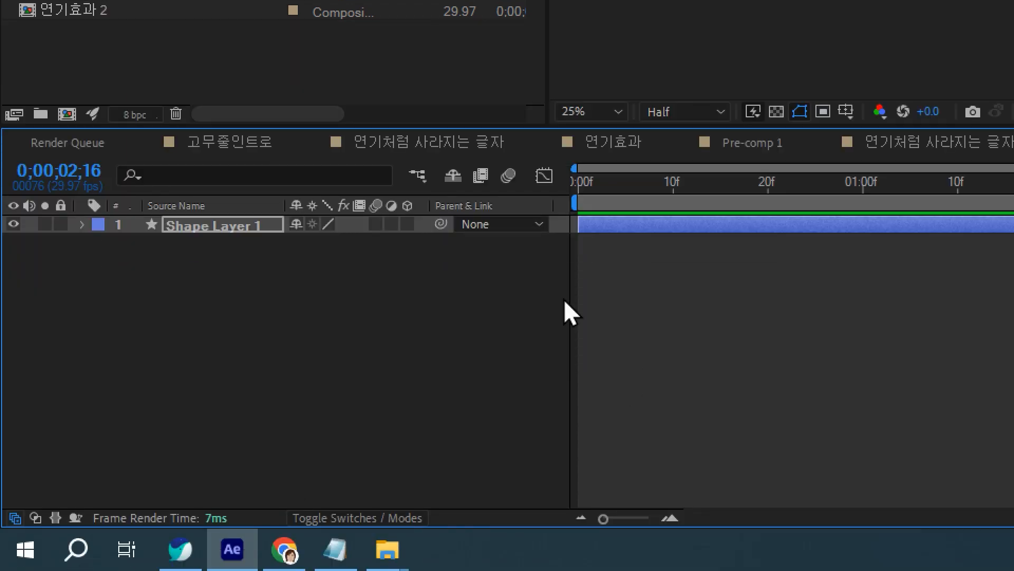
pyautogui.press('u')
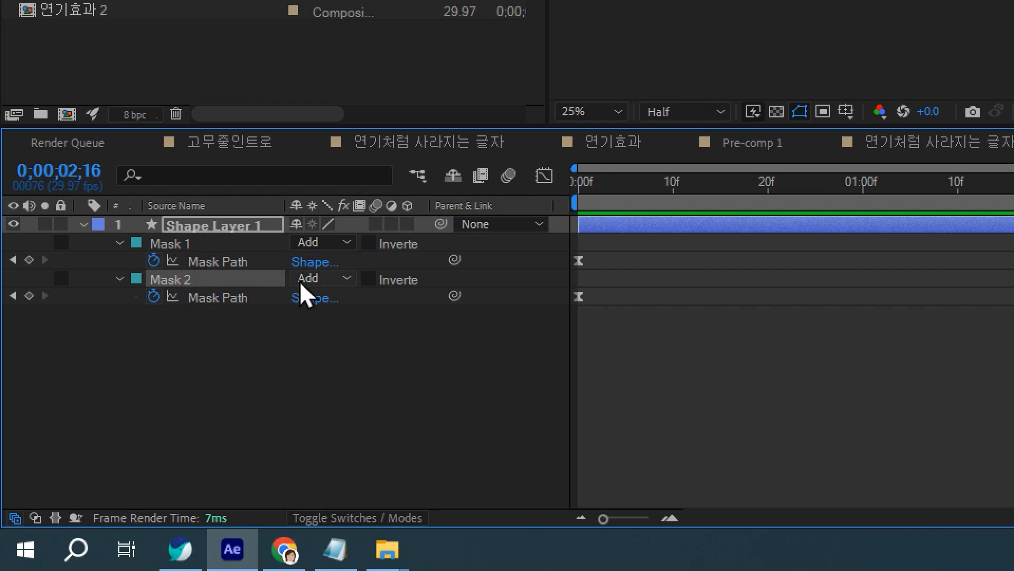
pyautogui.click(325, 280)
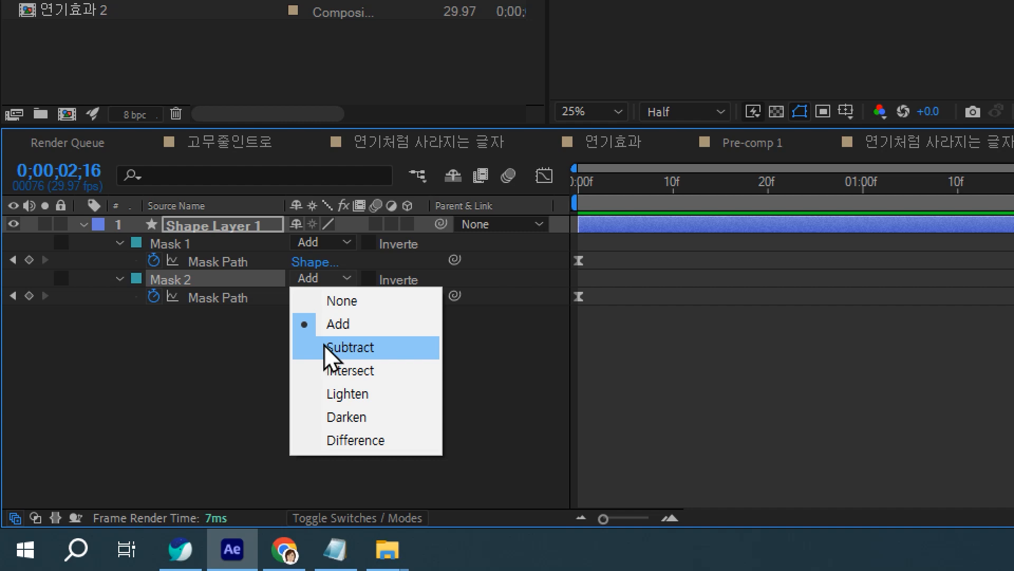
pyautogui.click(324, 342)
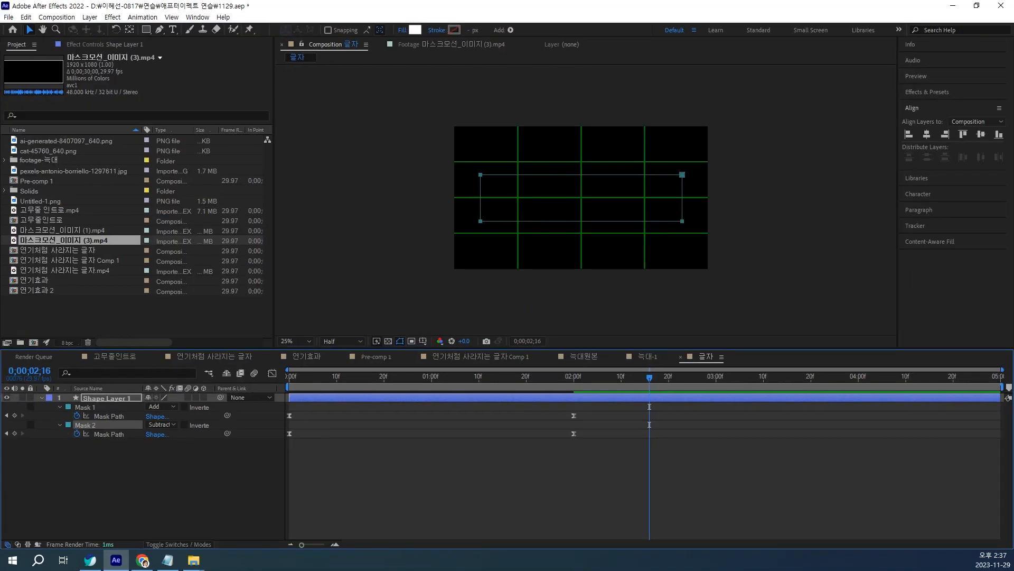
# - Play back the composition to check how the subtracting Mask 2 affects the white rectangle
pyautogui.press('Home')
pyautogui.press('space')
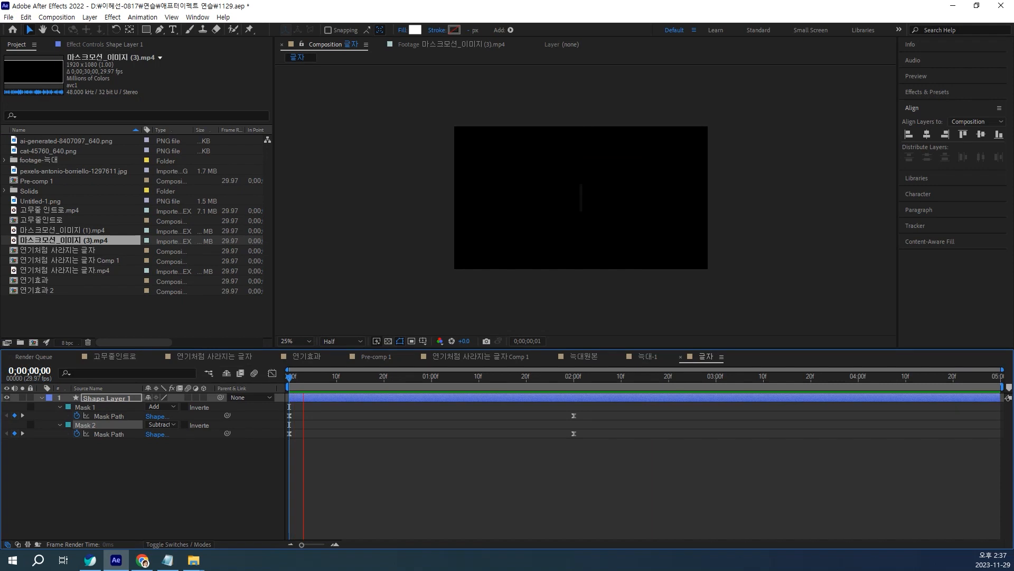
pyautogui.press('space')
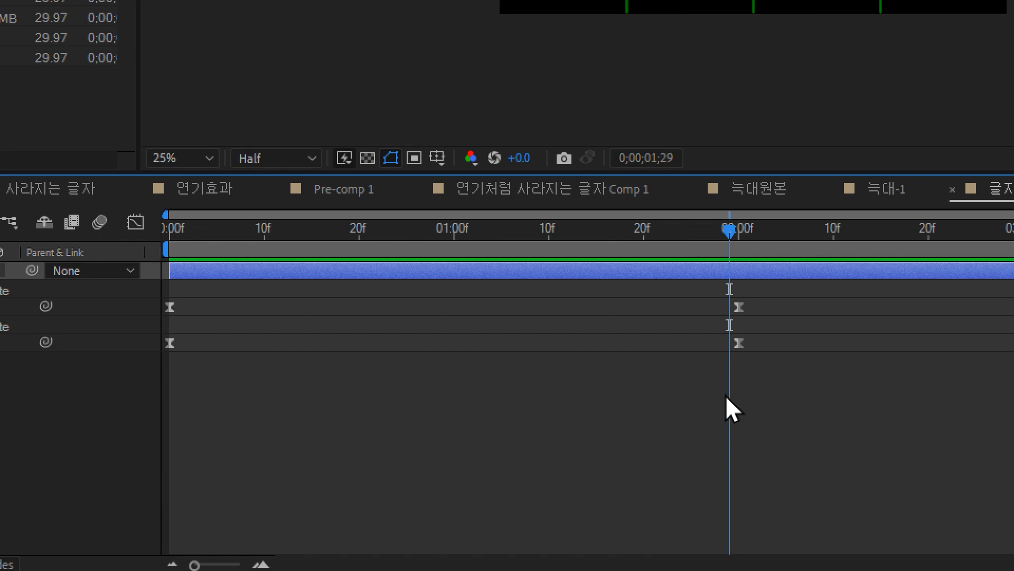
# - Shift both Mask Path keyframes of Mask 2 about 11 frames later and play back the composition
pyautogui.moveTo(780, 377); pyautogui.dragTo(274, 354)
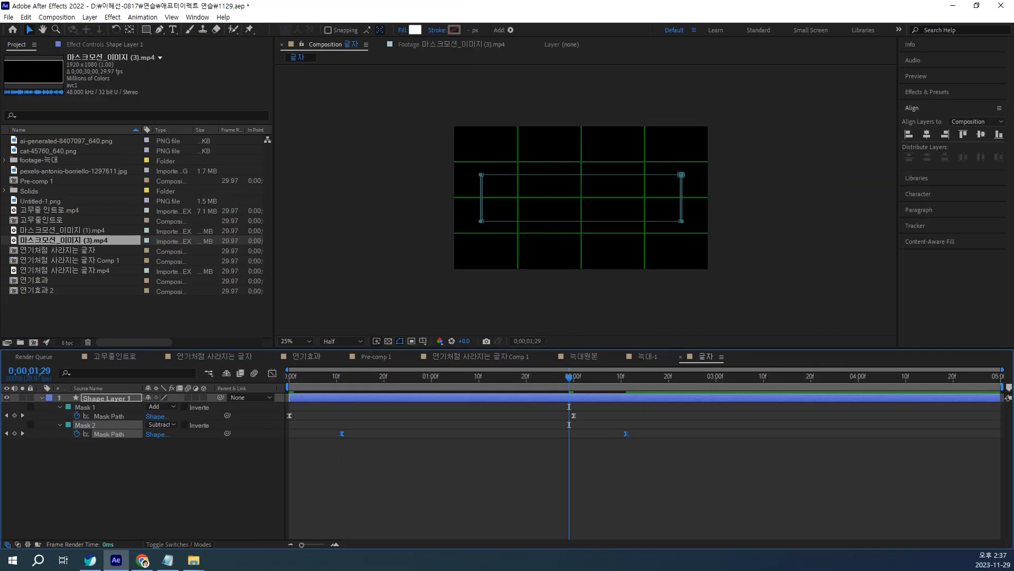
pyautogui.press('Home')
pyautogui.press('space')
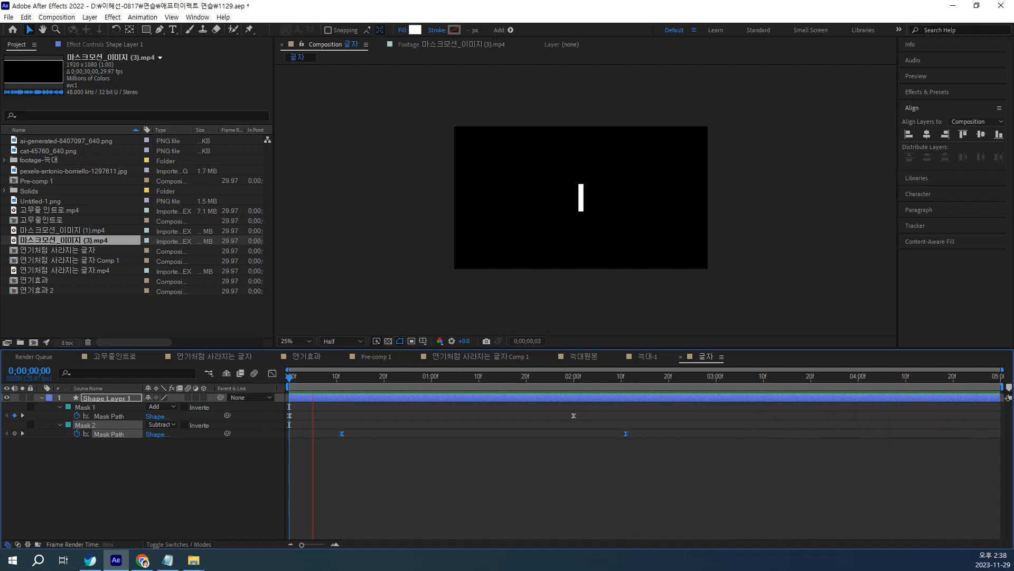
pyautogui.press('space')
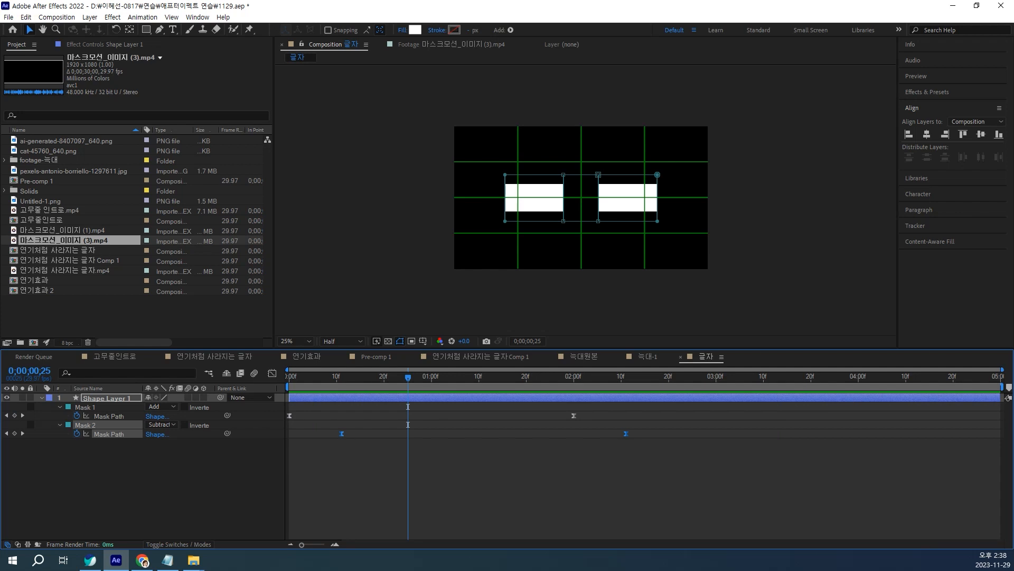
# - Review the title box animation in the reference footage 마스크모션_이미지 (1).mp4, then return to the 글자 composition
pyautogui.doubleClick(63, 230)
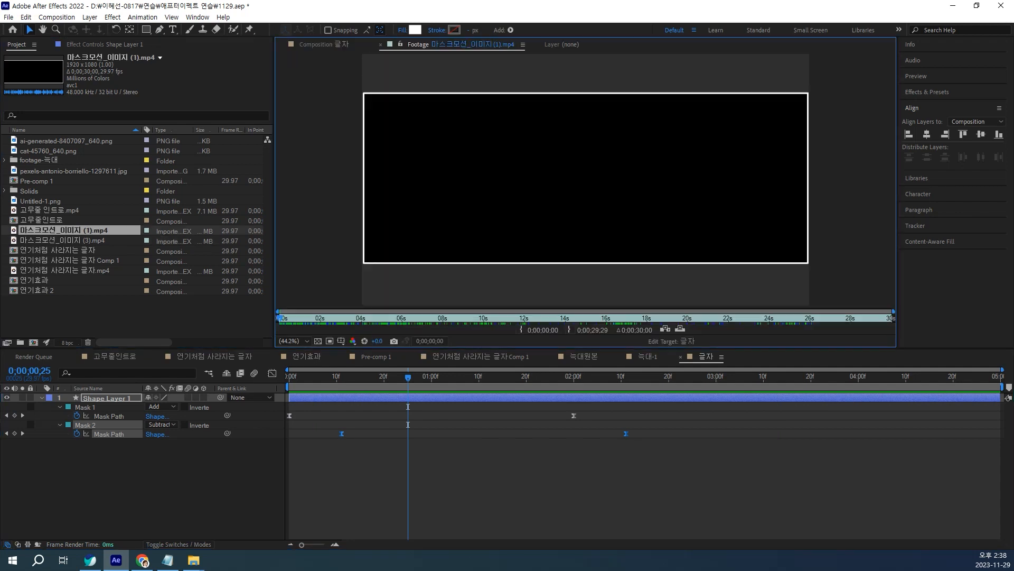
pyautogui.press('space')
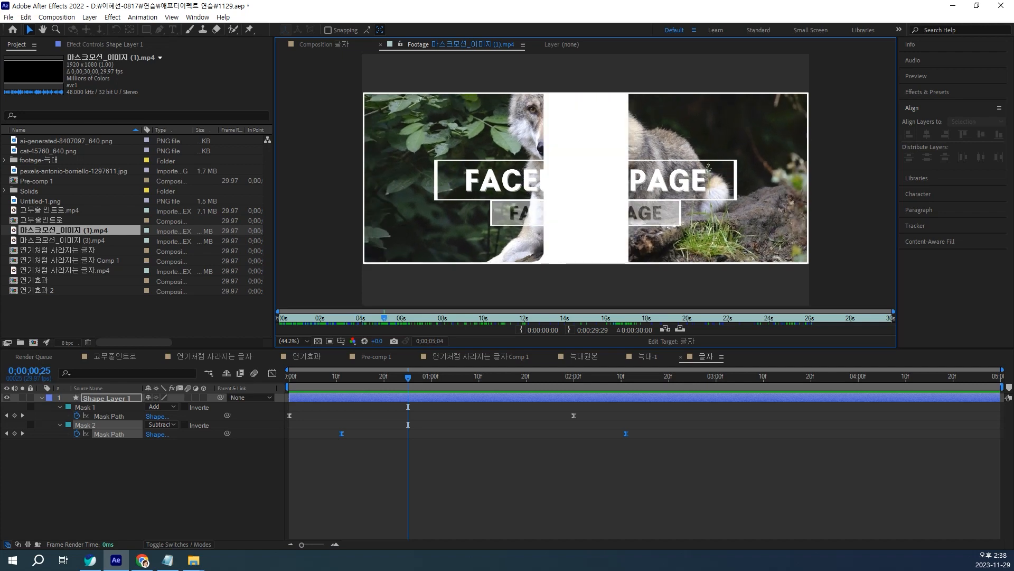
pyautogui.moveTo(384, 318); pyautogui.dragTo(354, 318)
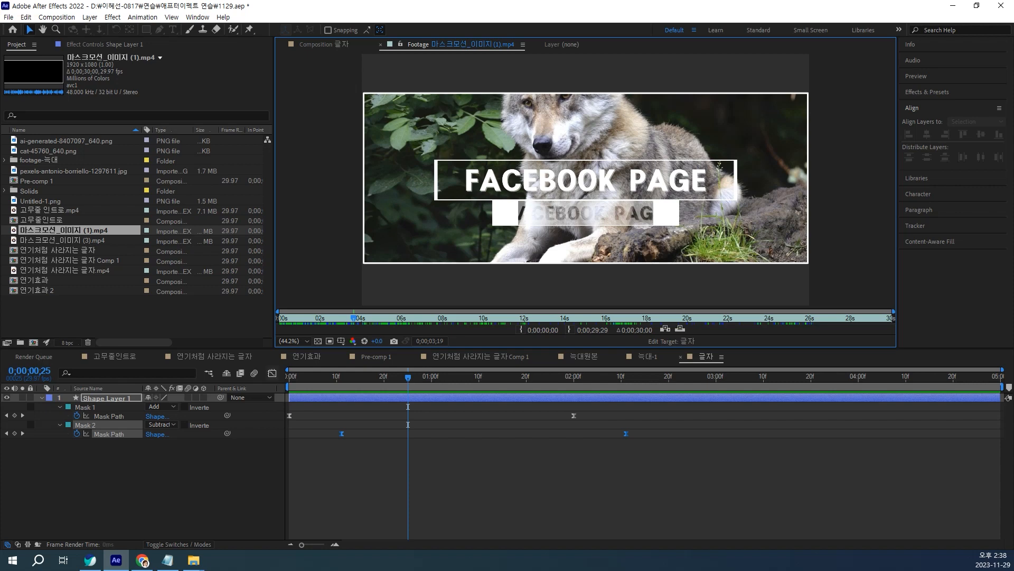
pyautogui.click(338, 486)
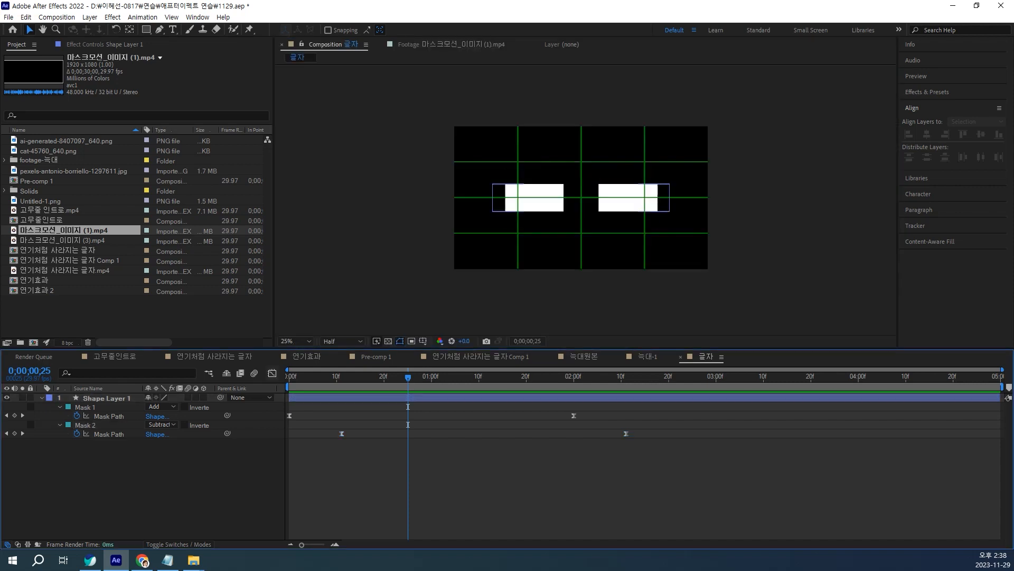
# - Duplicate Shape Layer 1 and rename the original layer 선
pyautogui.click(106, 398)
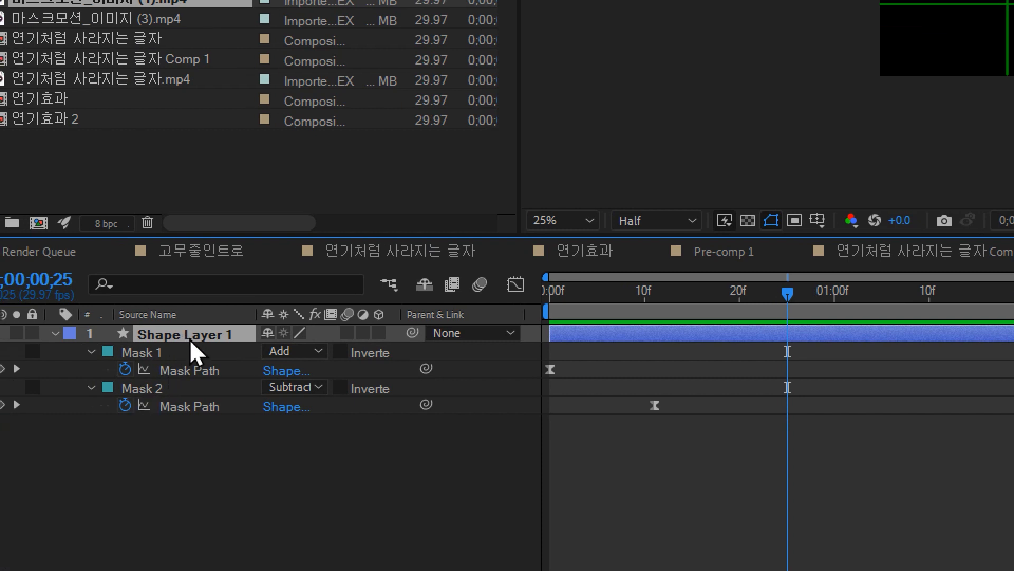
pyautogui.hotkey('ctrl', 'd')
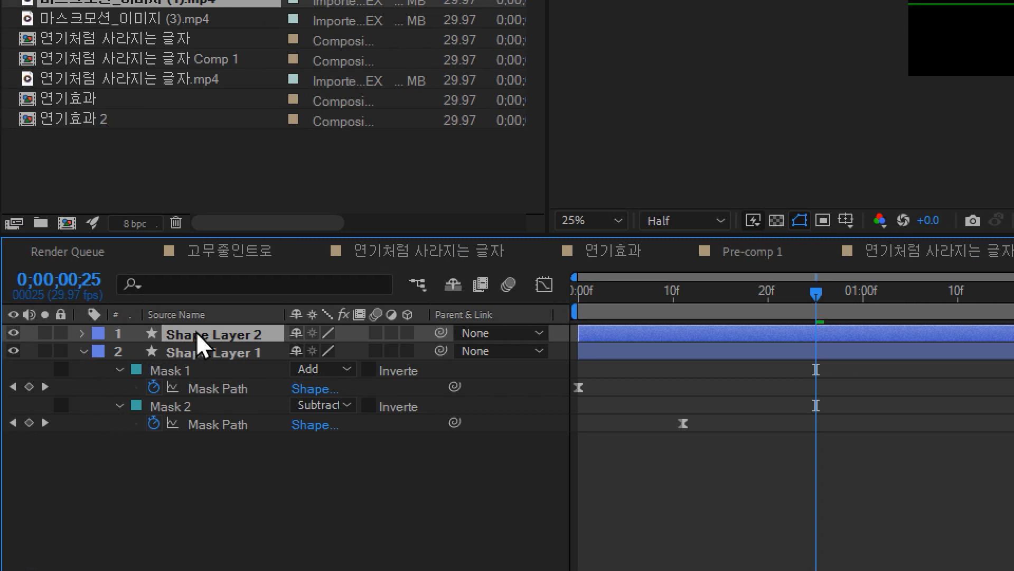
pyautogui.click(217, 353)
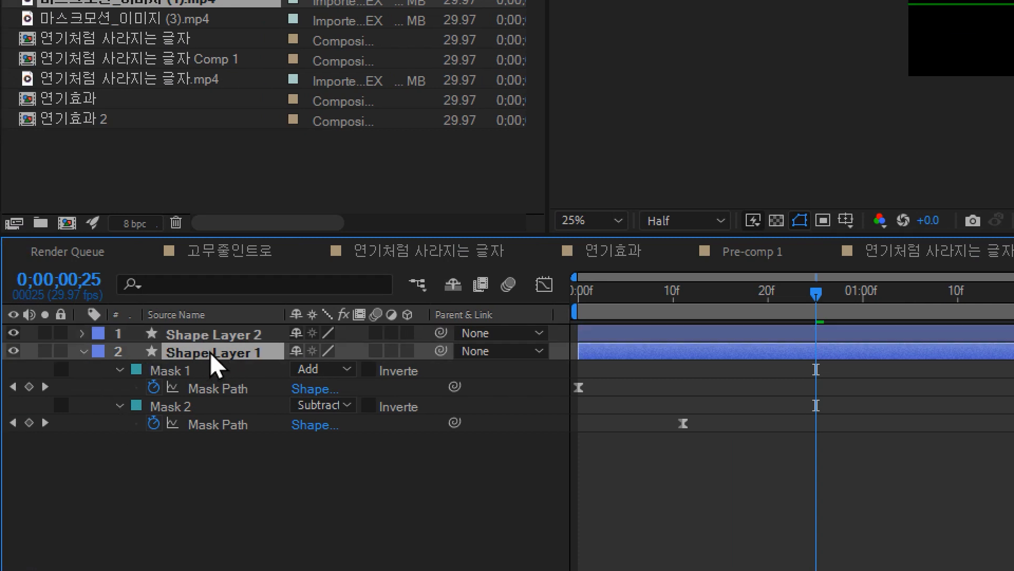
pyautogui.press('Return')
pyautogui.press('BackSpace')
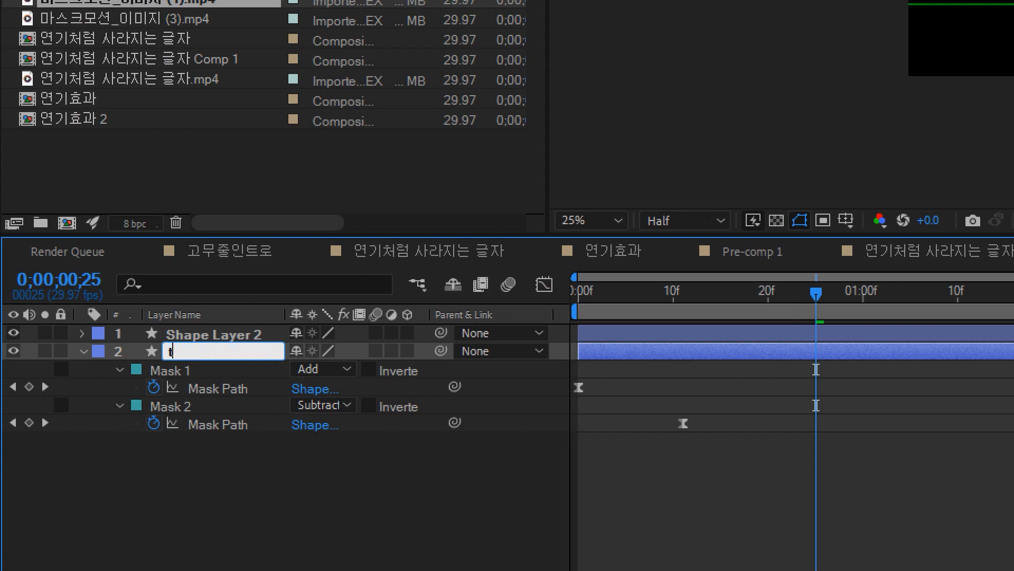
pyautogui.write('서')
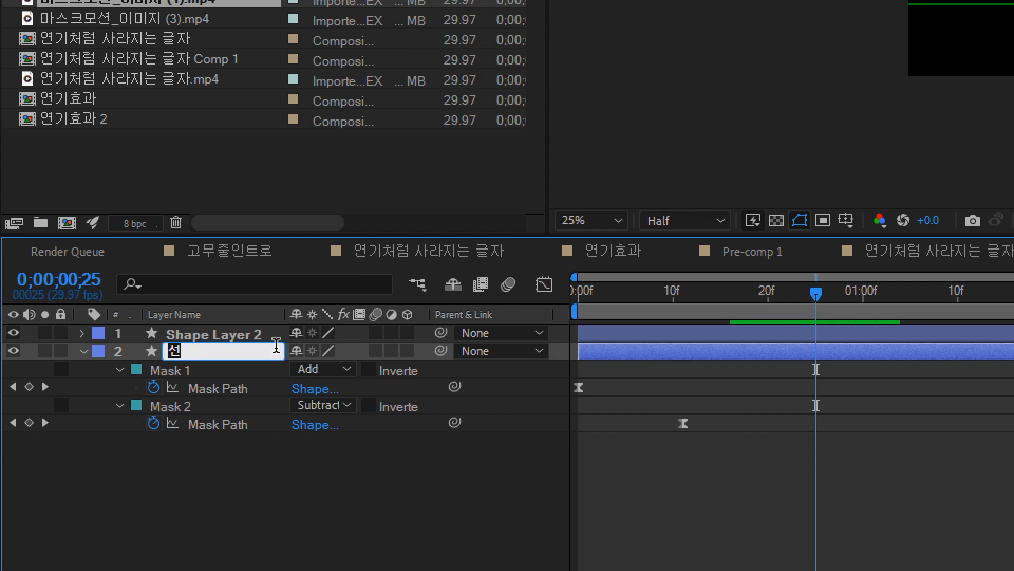
pyautogui.write('ㄴ')
# - Rename the duplicate Shape Layer 2 to 모양
pyautogui.click(210, 339)
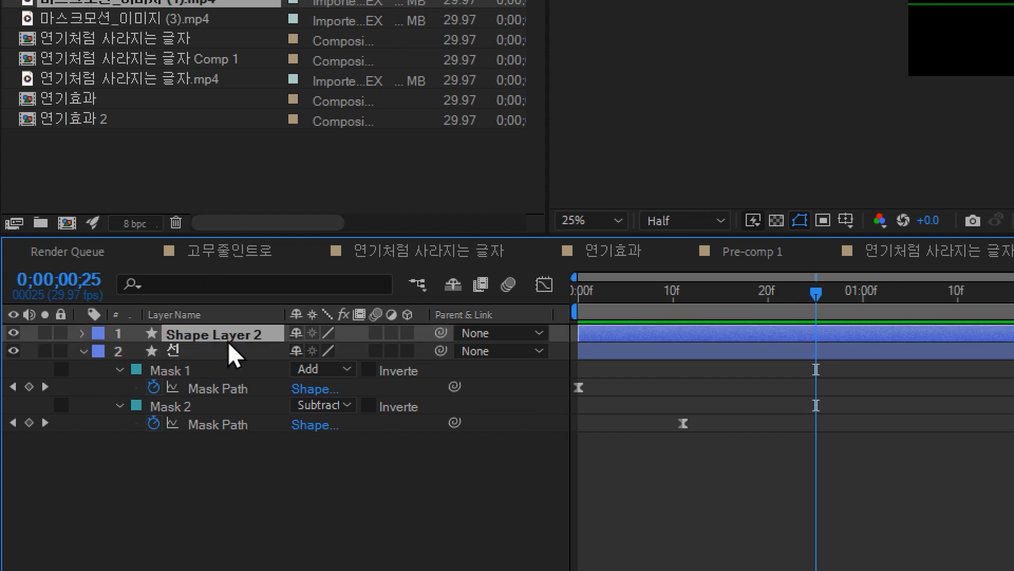
pyautogui.press('Return')
pyautogui.write('모아ㅇ')
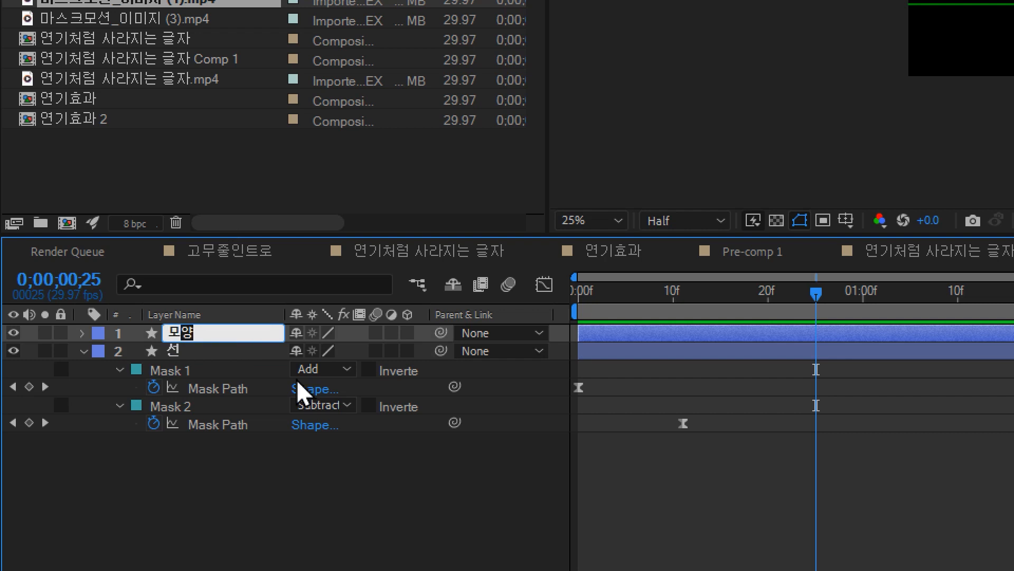
pyautogui.press('Return')
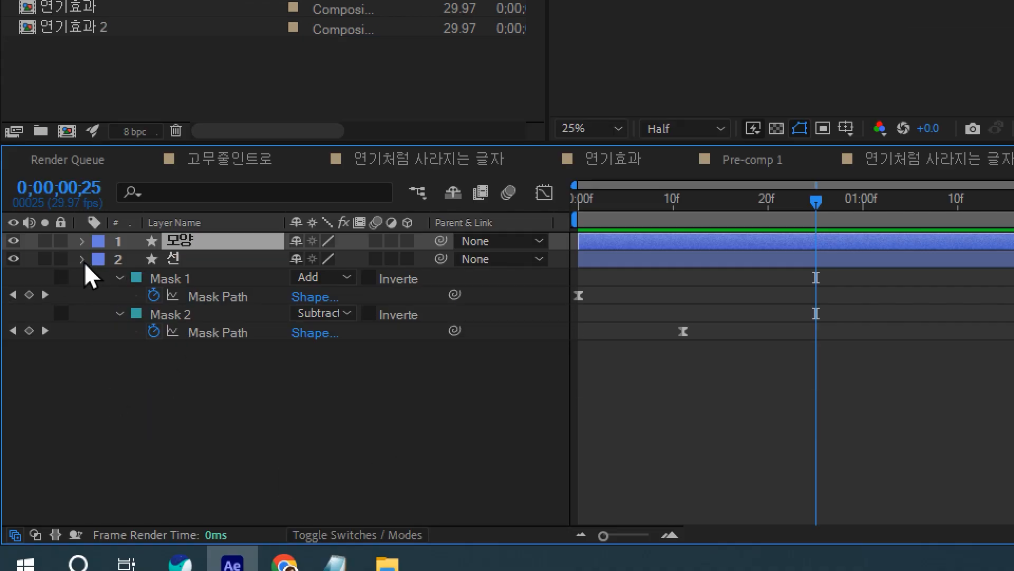
# - Delete Mask 2 from the 선 layer, keeping only its animated Mask 1
pyautogui.click(83, 259)
pyautogui.click(154, 372)
pyautogui.click(202, 263)
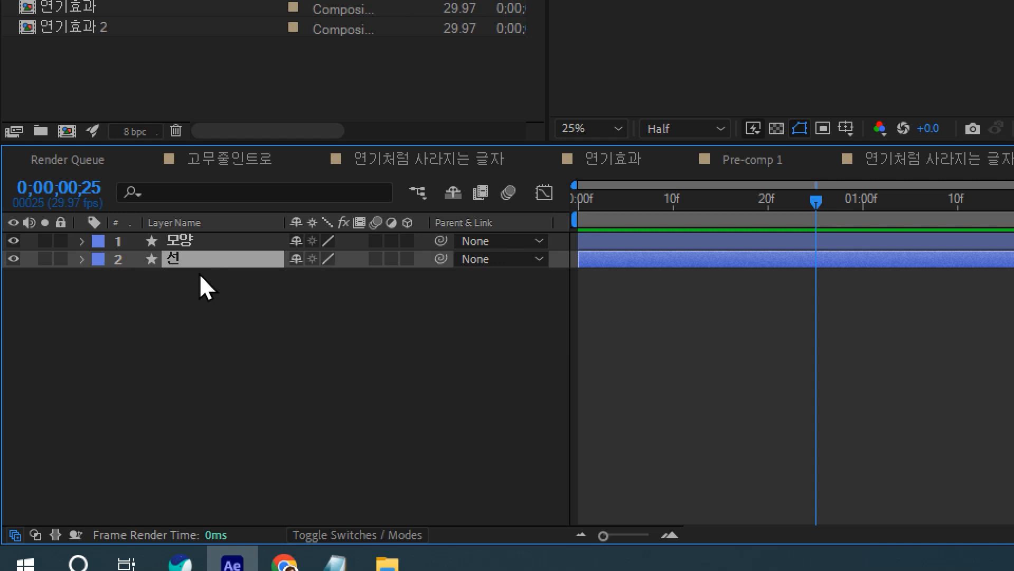
pyautogui.click(82, 260)
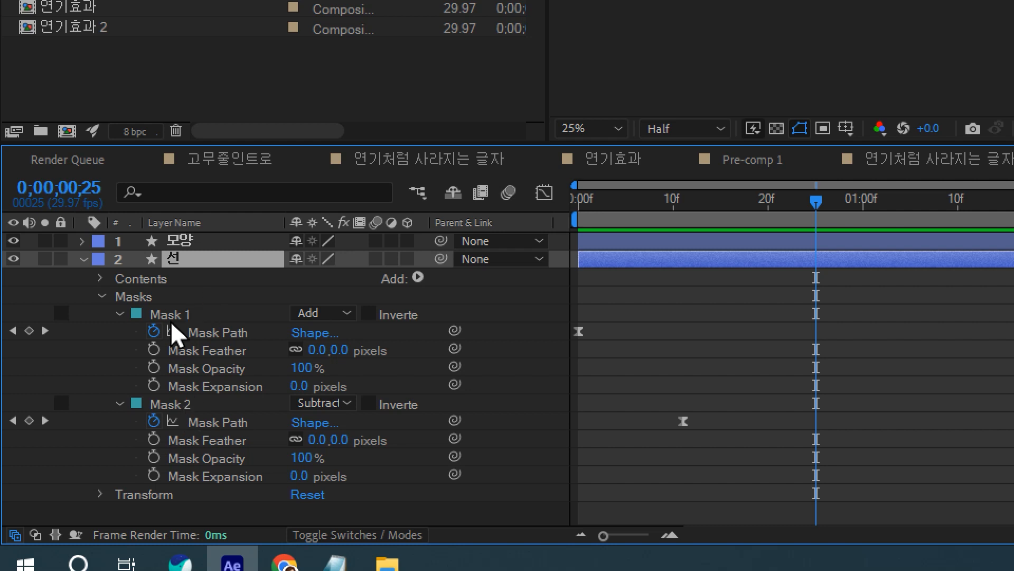
pyautogui.click(177, 409)
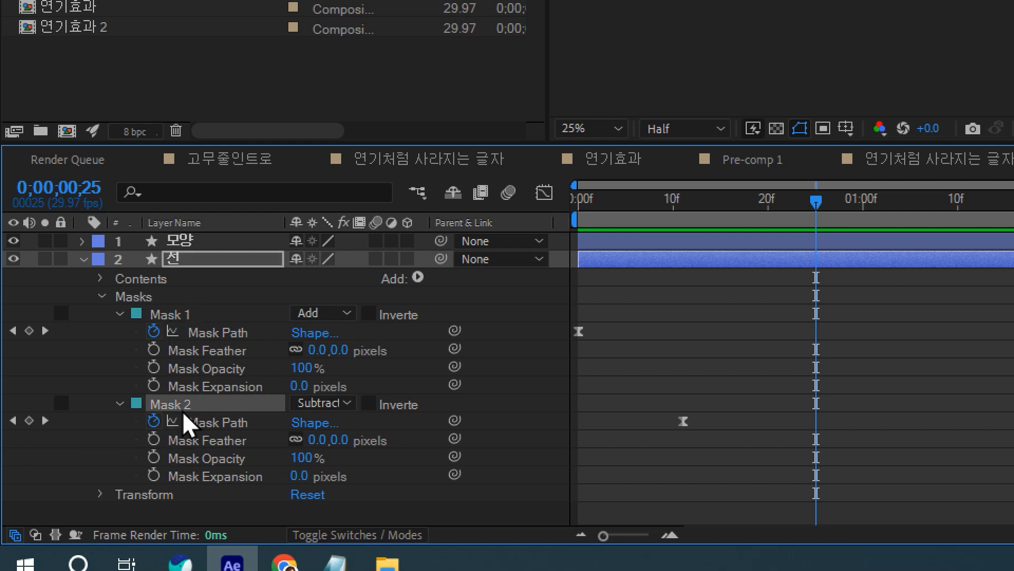
pyautogui.press('Delete')
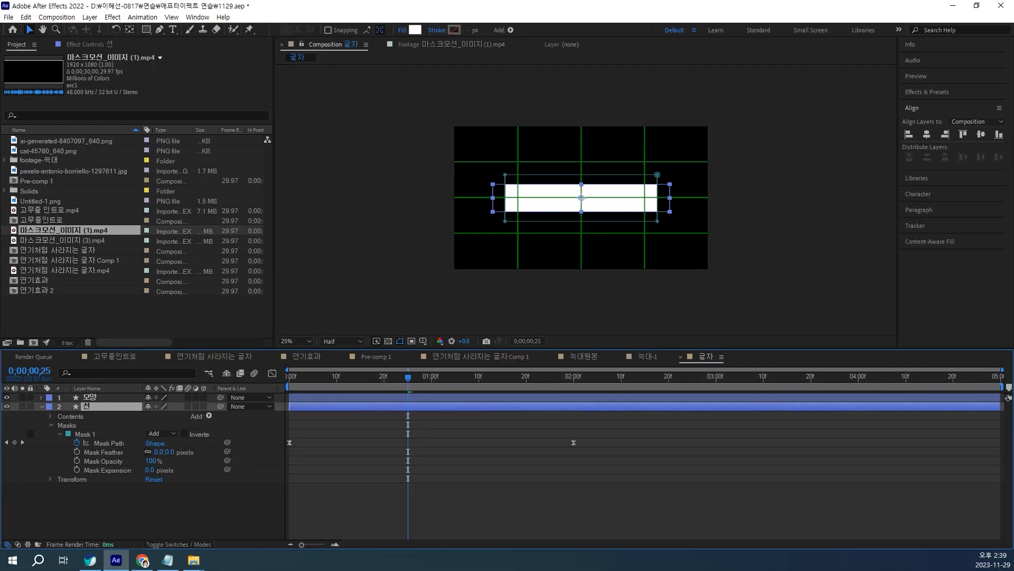
# - Set the 선 rectangle's fill to None and its stroke to Solid Color
pyautogui.click(402, 30)
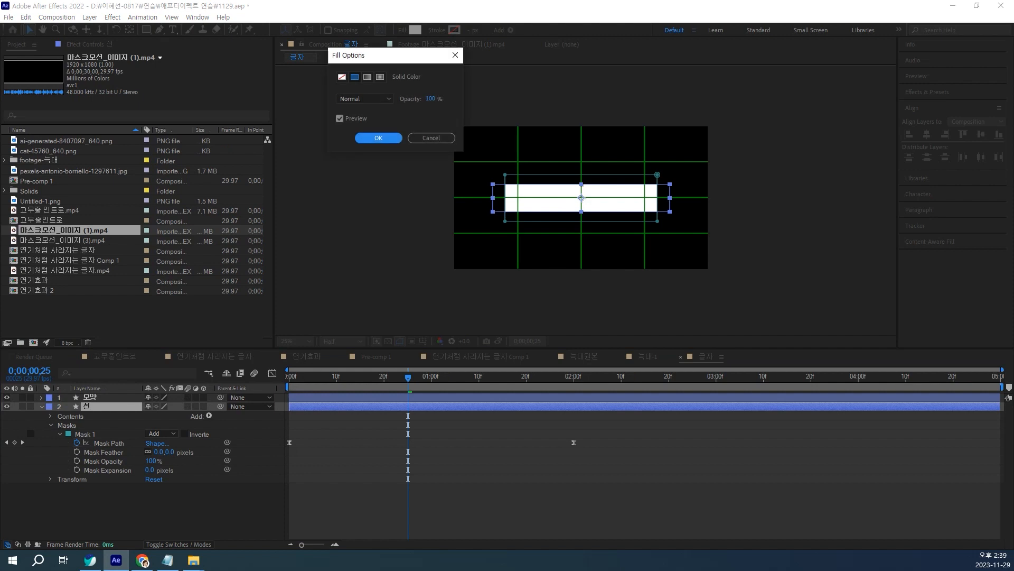
pyautogui.click(342, 77)
pyautogui.press('Return')
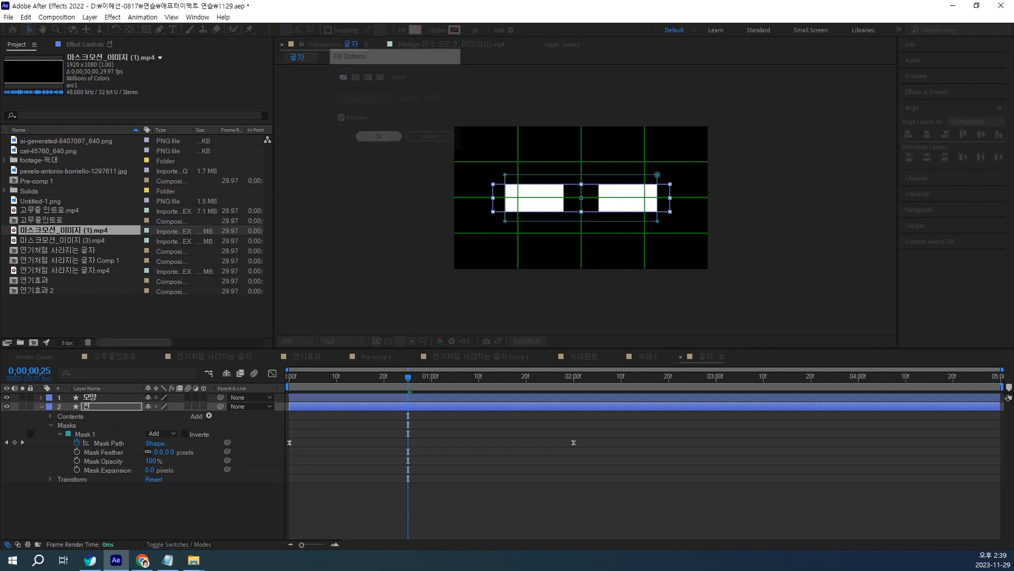
pyautogui.click(437, 30)
pyautogui.click(354, 78)
pyautogui.press('Return')
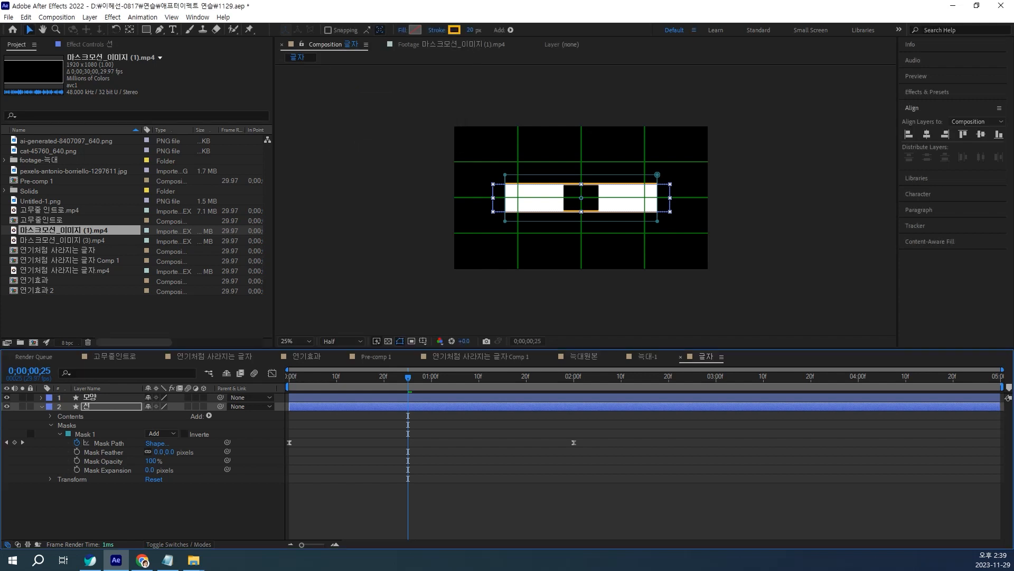
# - Change the 선 rectangle's stroke color to white (FFFFFF) and its stroke width to 10 px
pyautogui.click(455, 30)
pyautogui.click(246, 82)
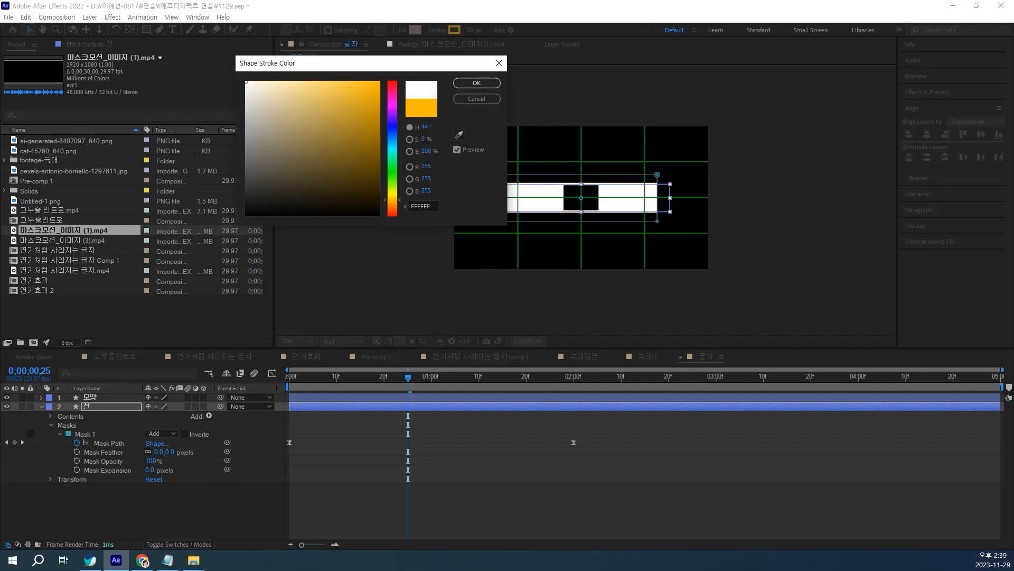
pyautogui.press('Return')
pyautogui.click(473, 30)
pyautogui.write('10')
pyautogui.press('Return')
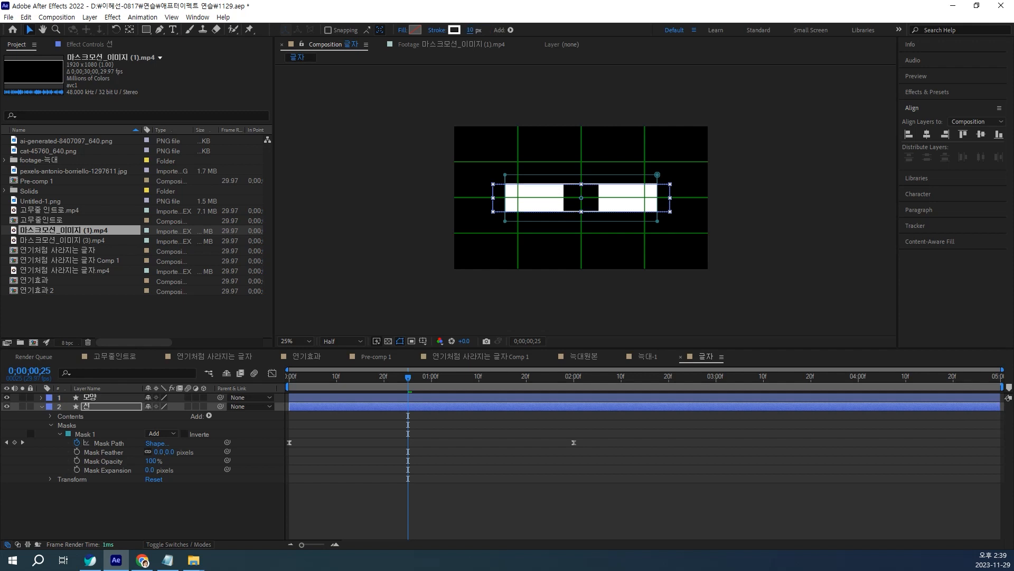
# - Play back the composition to check the white outline together with the opening 모양 shape
pyautogui.press('space')
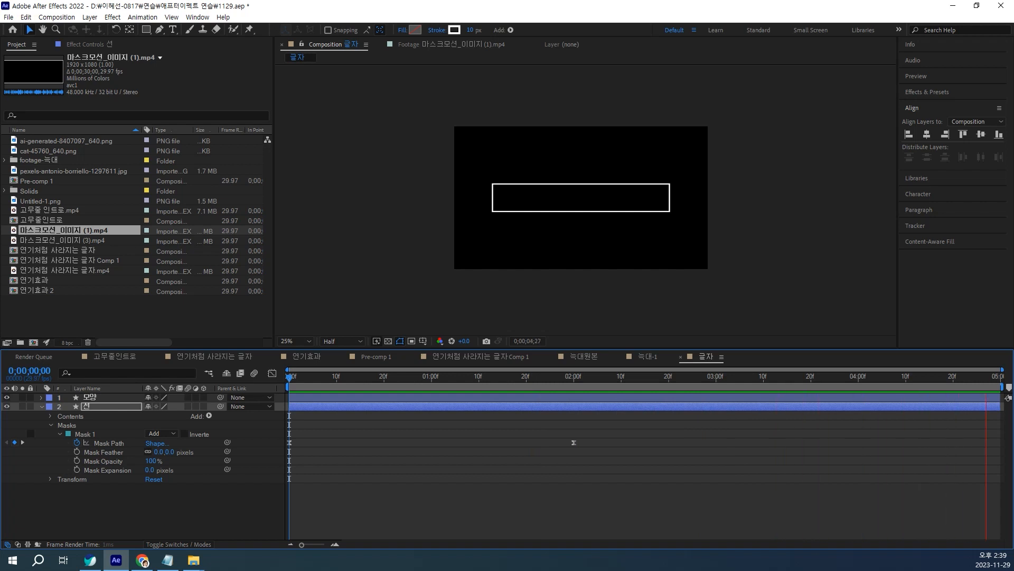
pyautogui.press('space')
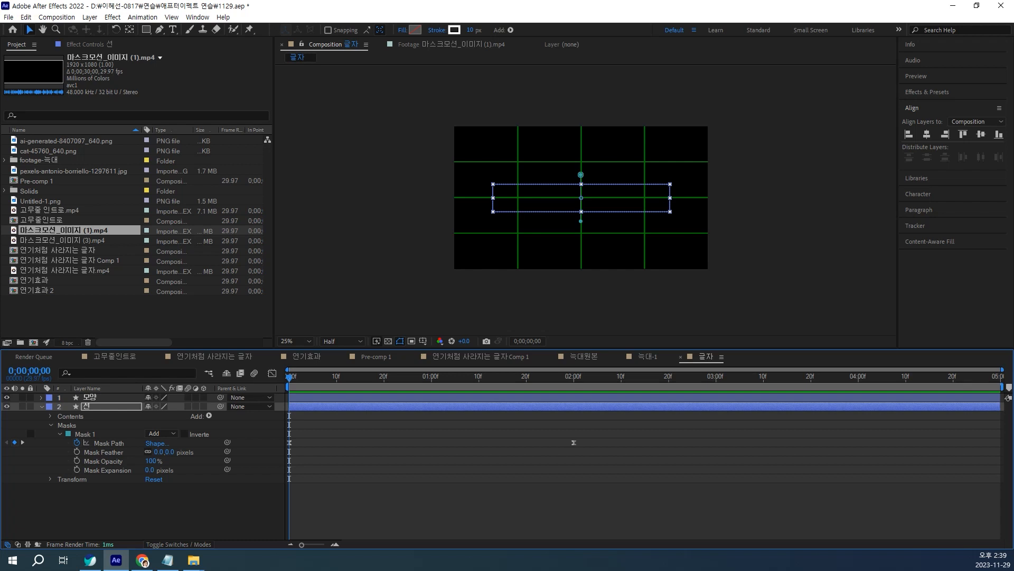
pyautogui.press('space')
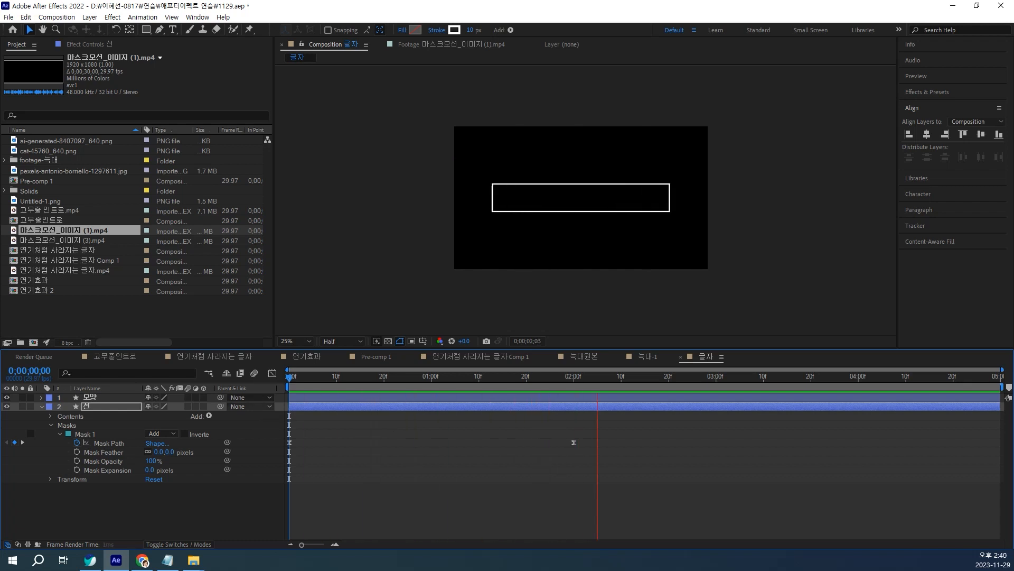
pyautogui.press('space')
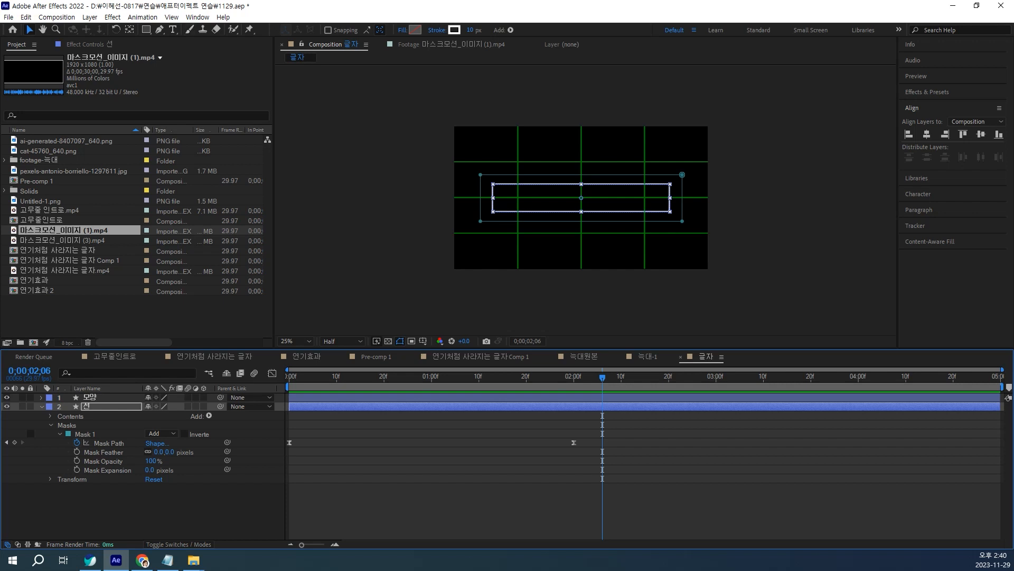
# - Collapse the 선 layer's properties and show source names in the timeline's layer list
pyautogui.hotkey('ctrl', 'shift', 'a')
pyautogui.click(41, 406)
pyautogui.click(87, 406)
pyautogui.click(89, 398)
pyautogui.click(87, 407)
pyautogui.click(89, 398)
pyautogui.click(87, 407)
pyautogui.click(88, 389)
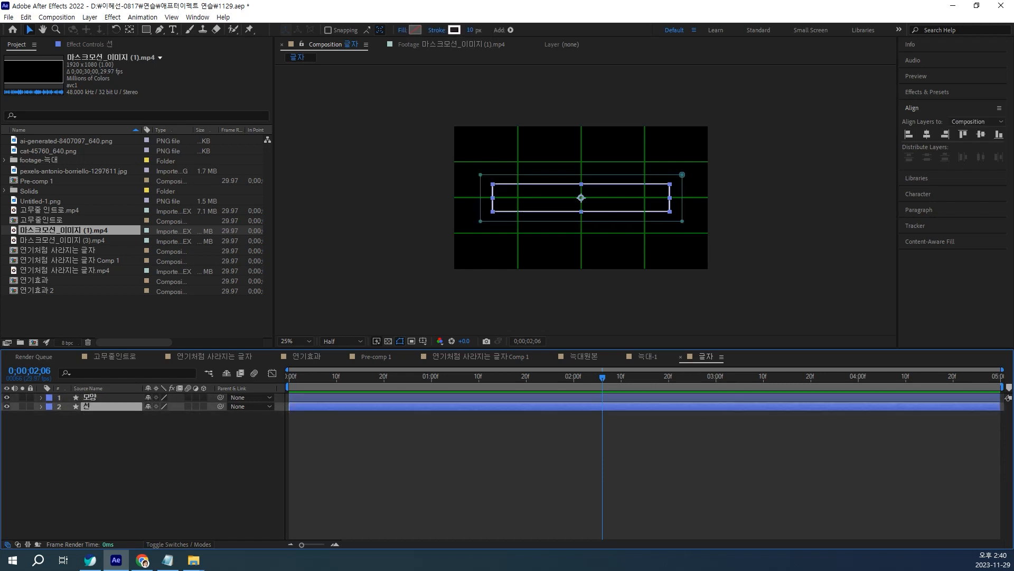
# - Add a text layer reading "face book" over the outlined rectangle
pyautogui.hotkey('ctrl', 'shift', 'a')
pyautogui.hotkey('ctrl', 't')
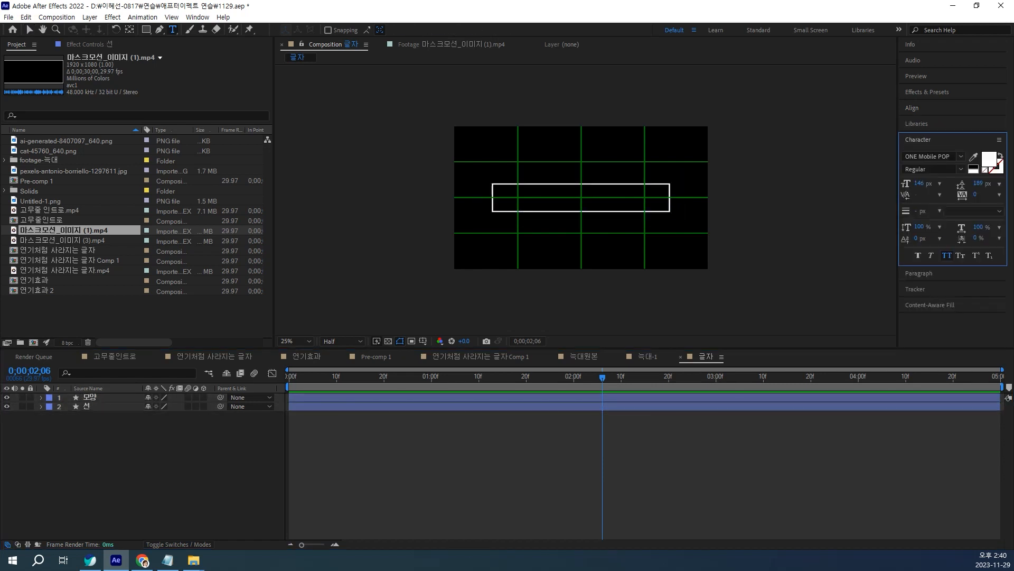
pyautogui.click(520, 191)
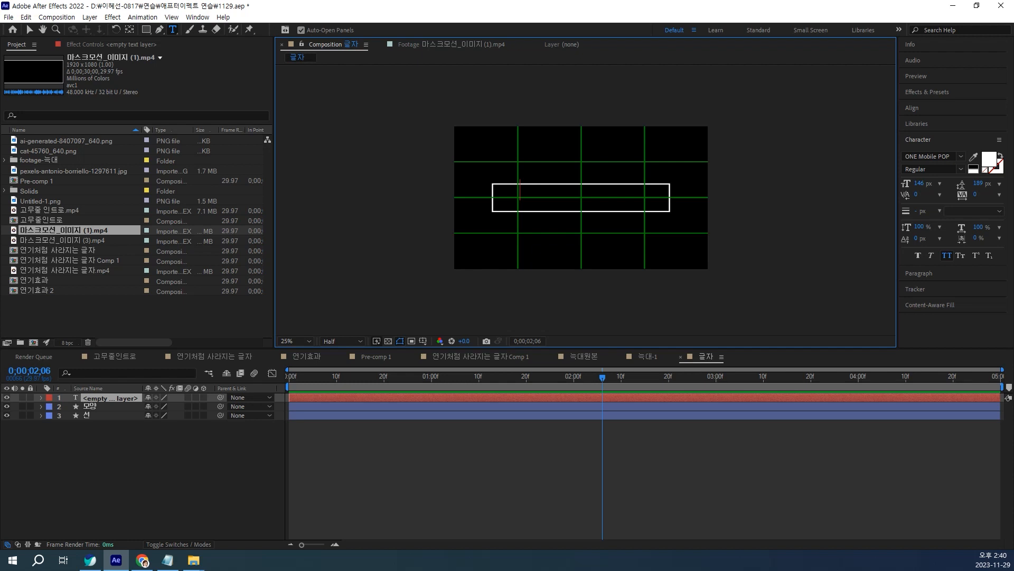
pyautogui.write('ㄹ')
pyautogui.press('BackSpace')
pyautogui.write('fa')
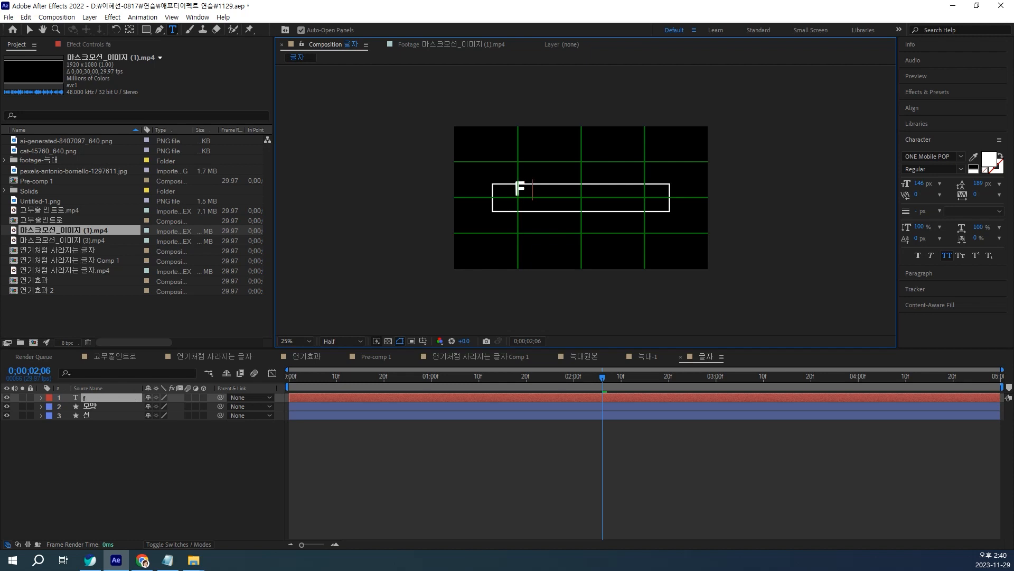
pyautogui.write('ce book')
pyautogui.press('Escape')
pyautogui.press('v')
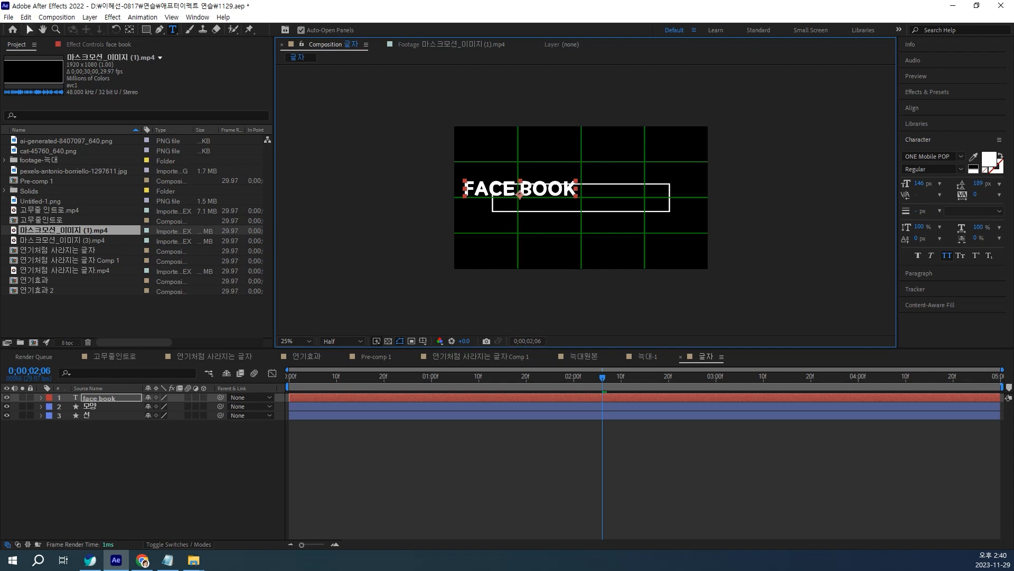
# - Center the face book text layer horizontally and vertically in the composition
pyautogui.click(913, 107)
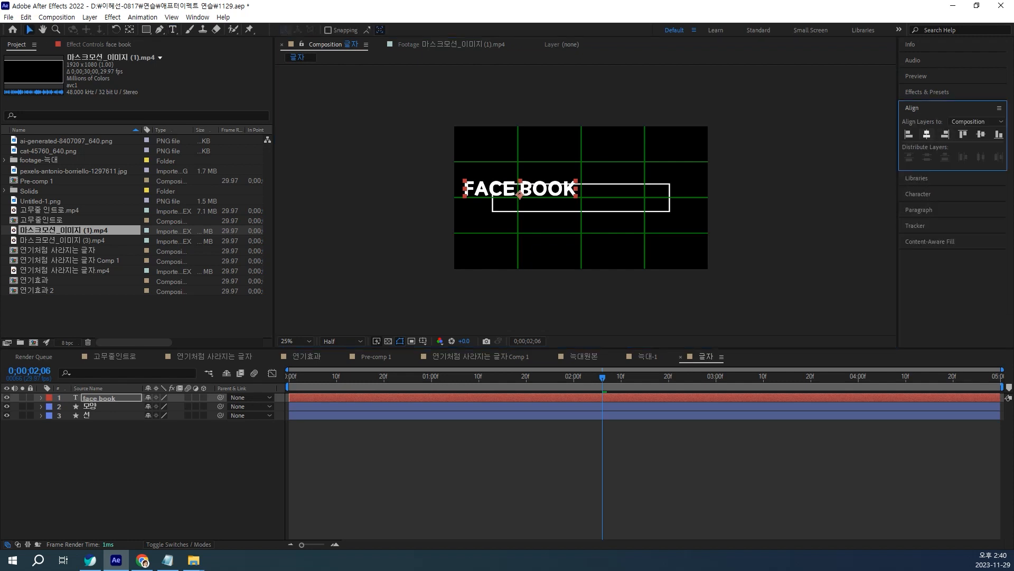
pyautogui.click(926, 134)
pyautogui.click(981, 134)
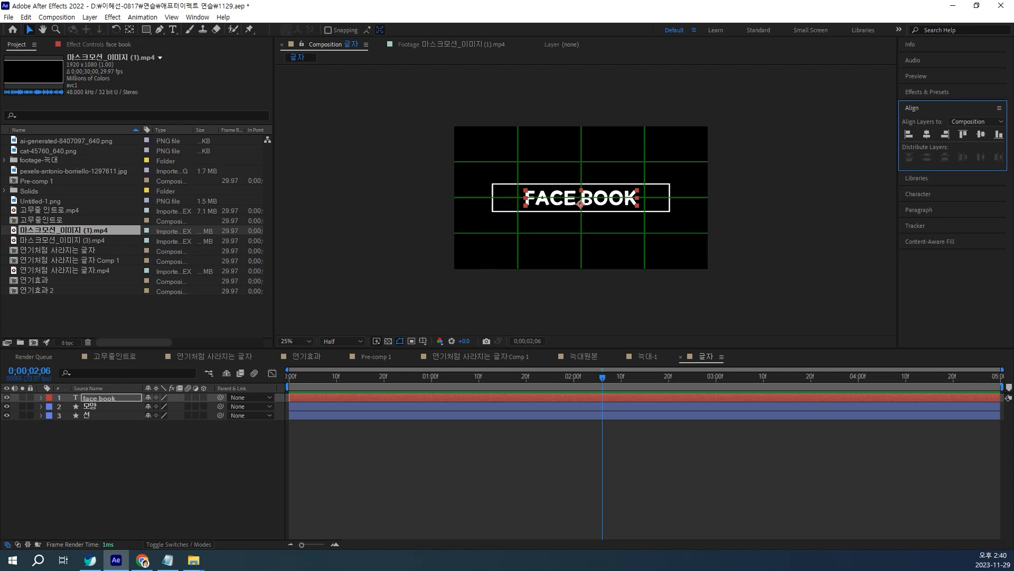
# - Try to paste the 모양 layer's keyframed Mask 1 onto the face book text layer at 0;00;00;00
pyautogui.moveTo(602, 377); pyautogui.dragTo(289, 378)
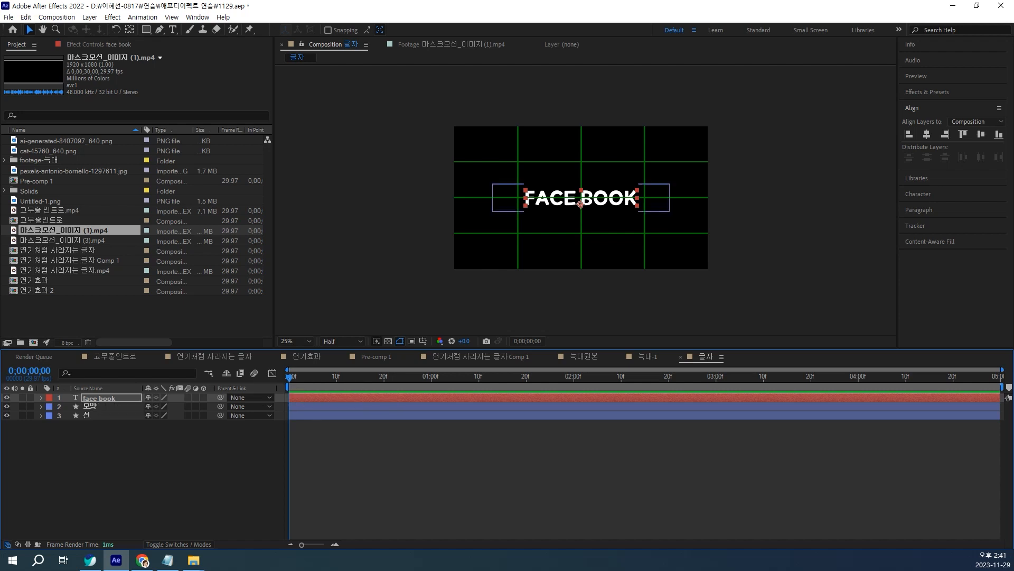
pyautogui.press('s')
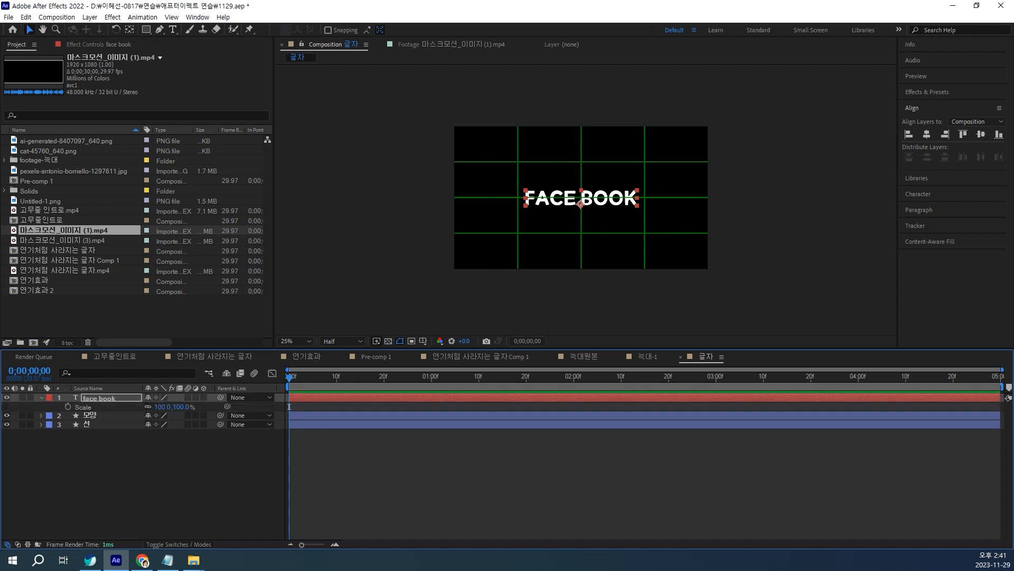
pyautogui.press('s')
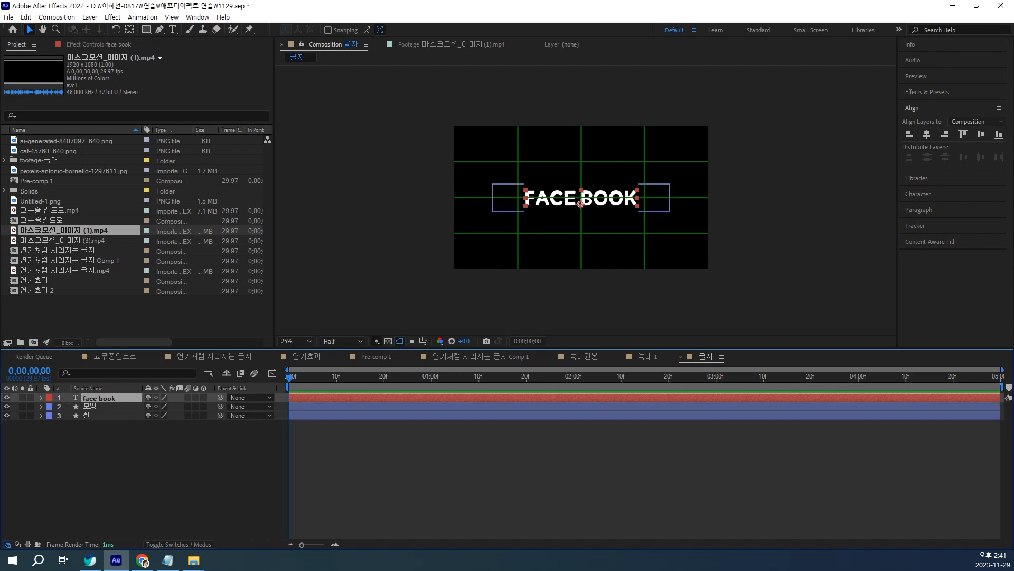
pyautogui.click(654, 198)
pyautogui.press('u')
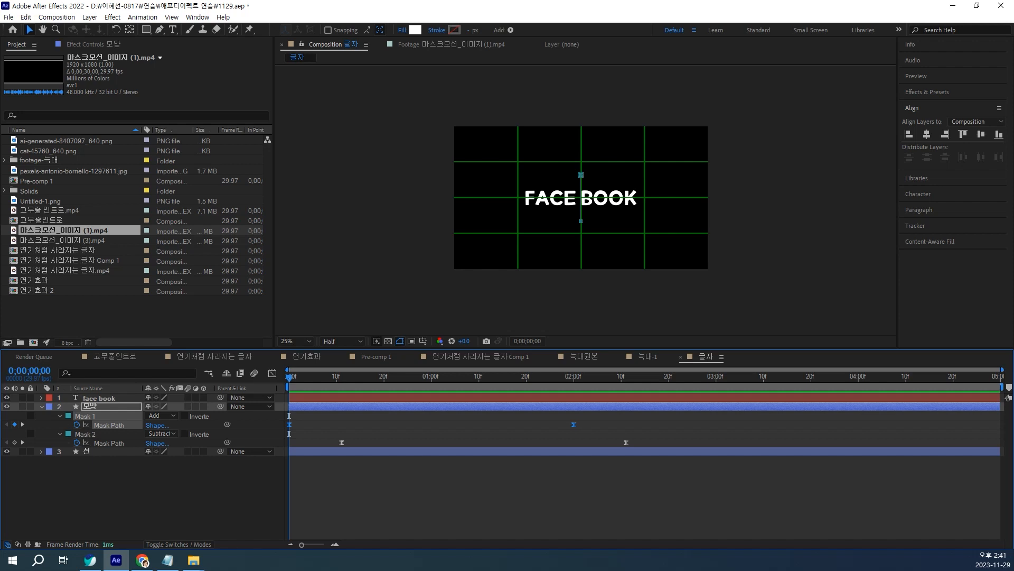
pyautogui.click(99, 398)
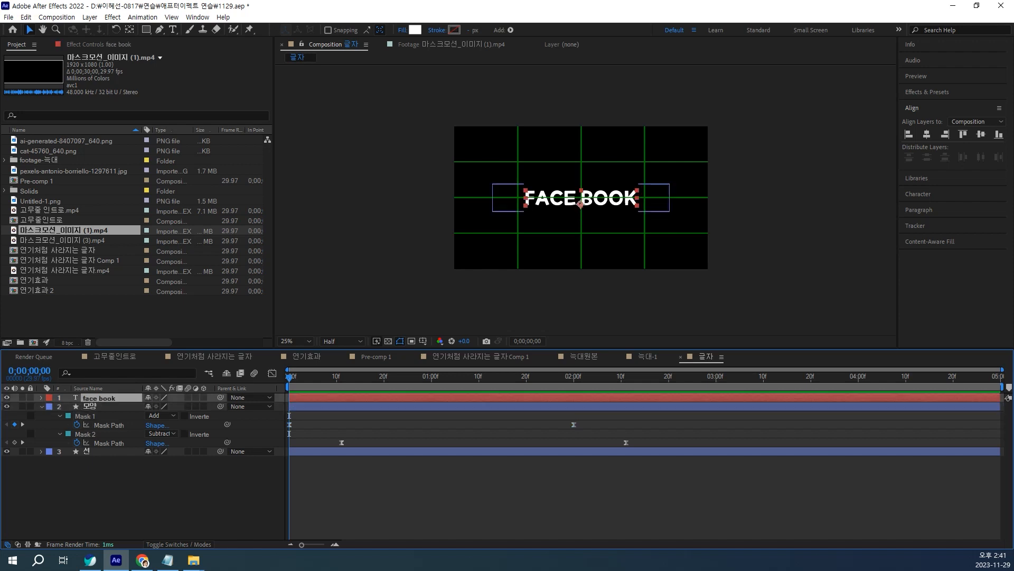
pyautogui.hotkey('ctrl', 'v')
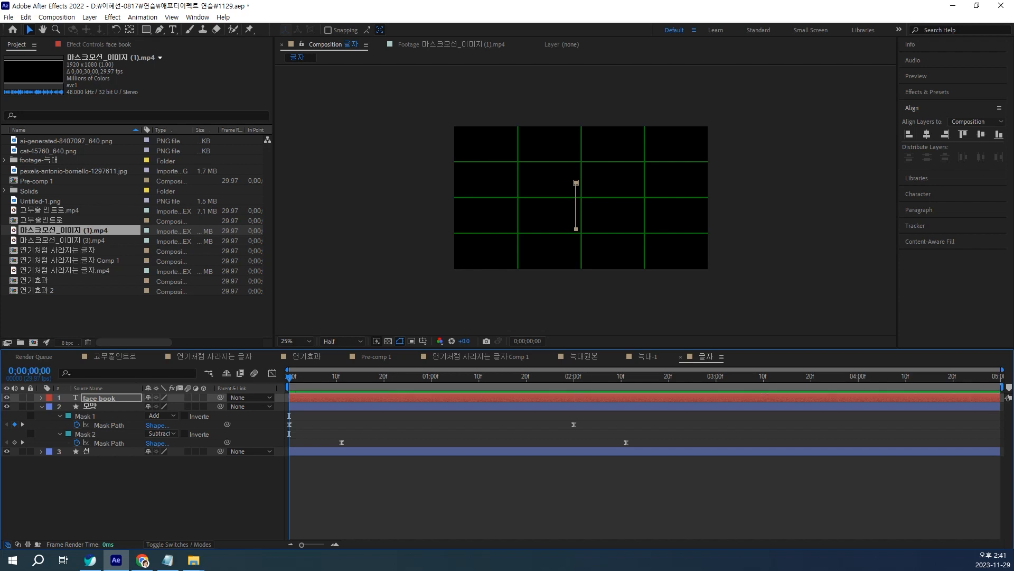
pyautogui.hotkey('ctrl', 'v')
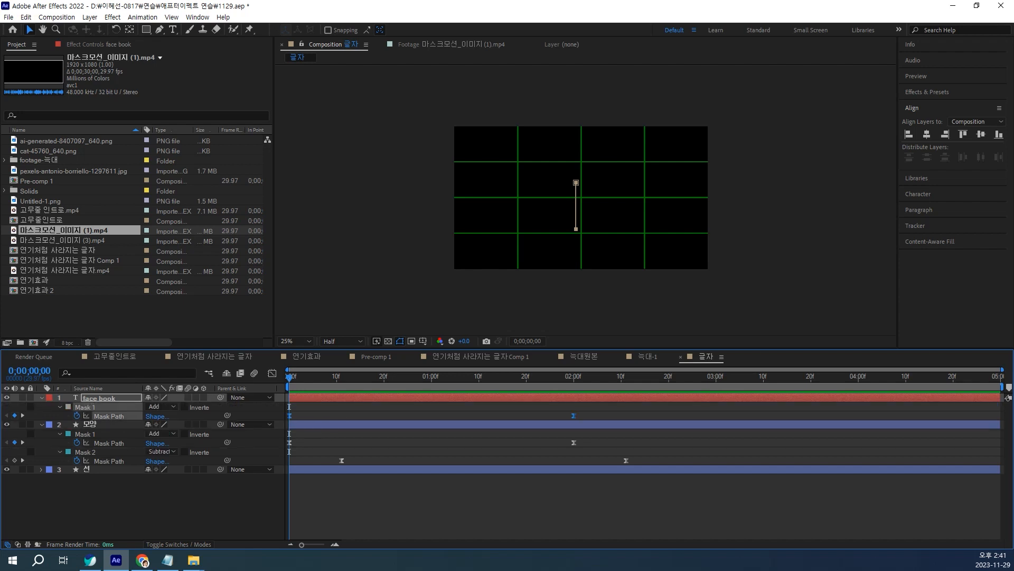
# - Delete the pasted Mask 1 from the face book text layer
pyautogui.click(309, 424)
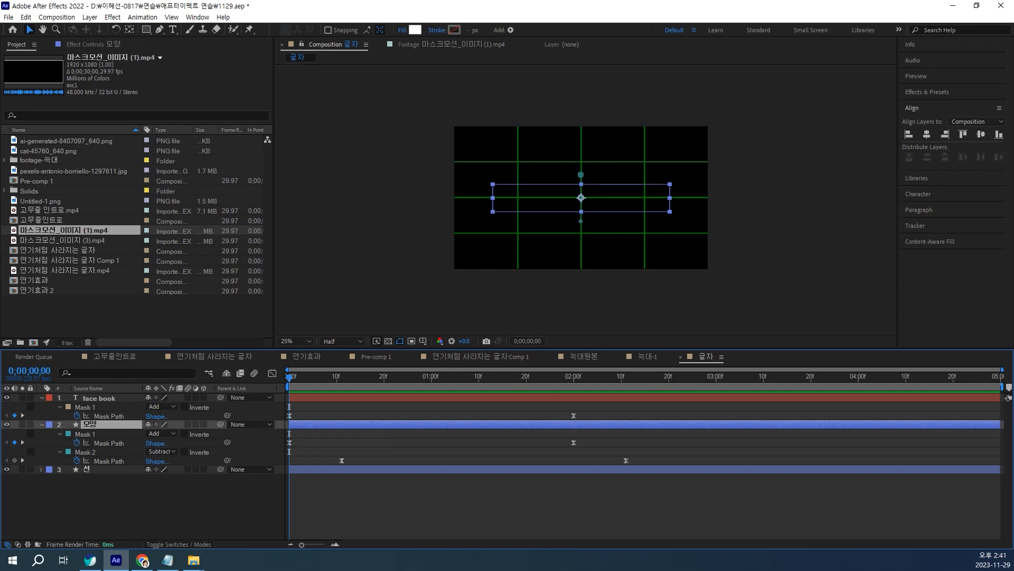
pyautogui.click(85, 408)
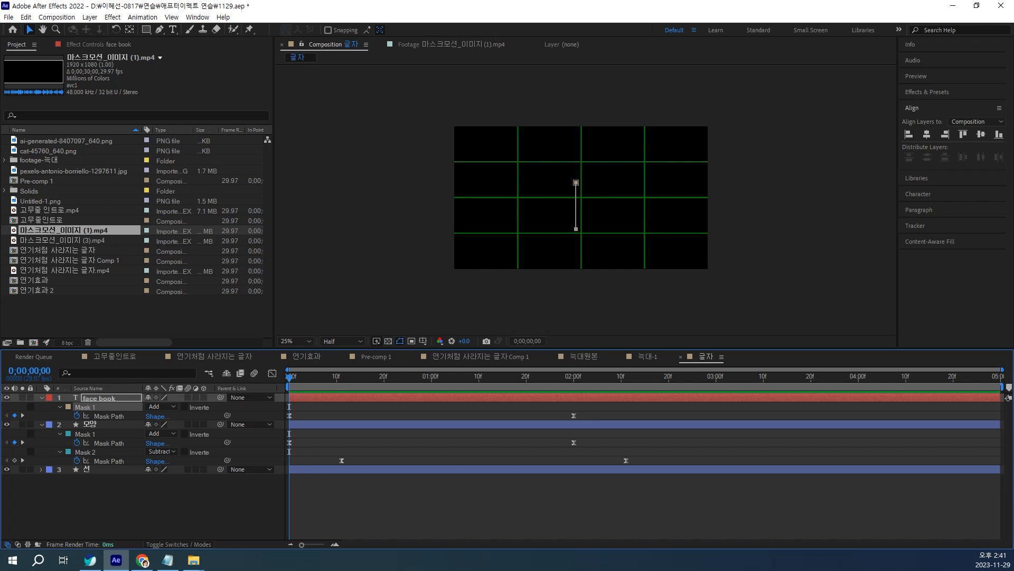
pyautogui.press('Delete')
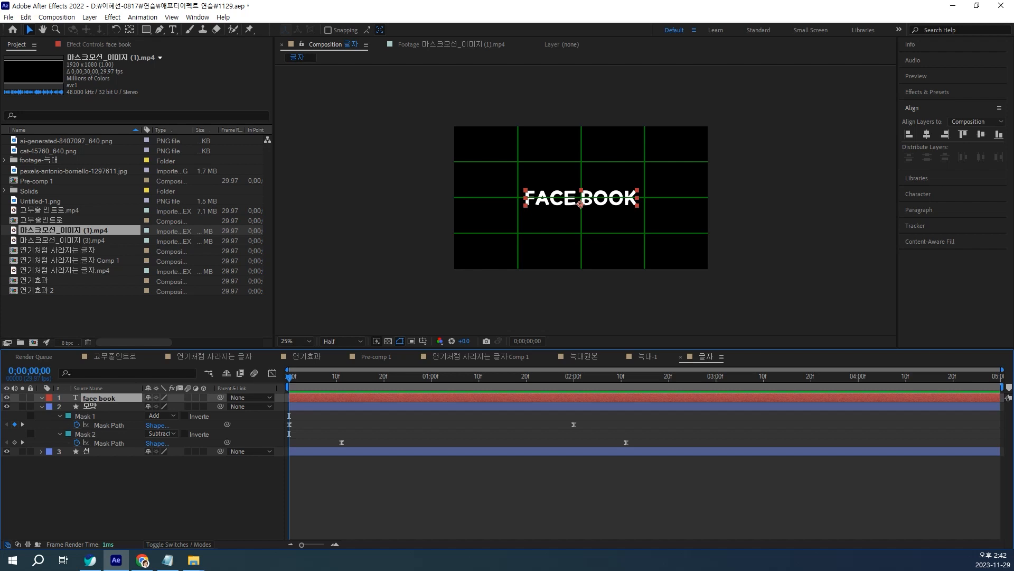
# - Animate the face book layer's Scale from 130% at 0;00;00;00 to 100% at 0;00;02;00
pyautogui.press('s')
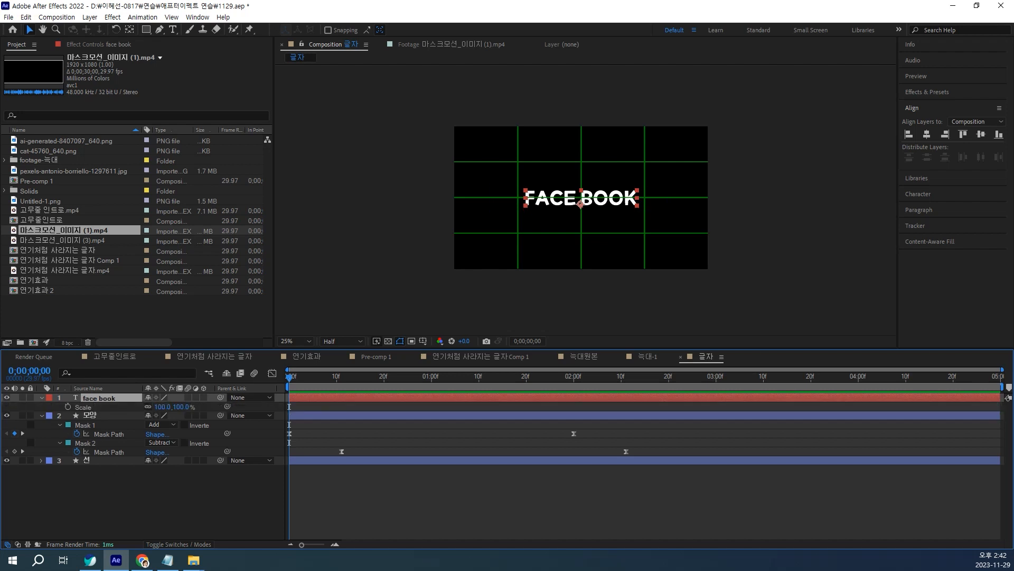
pyautogui.press('k')
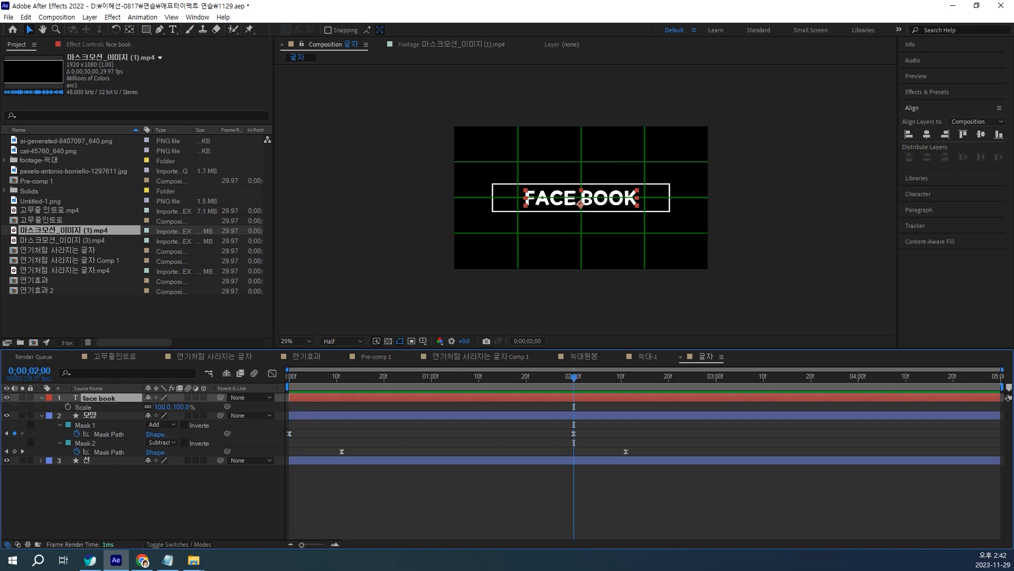
pyautogui.click(67, 406)
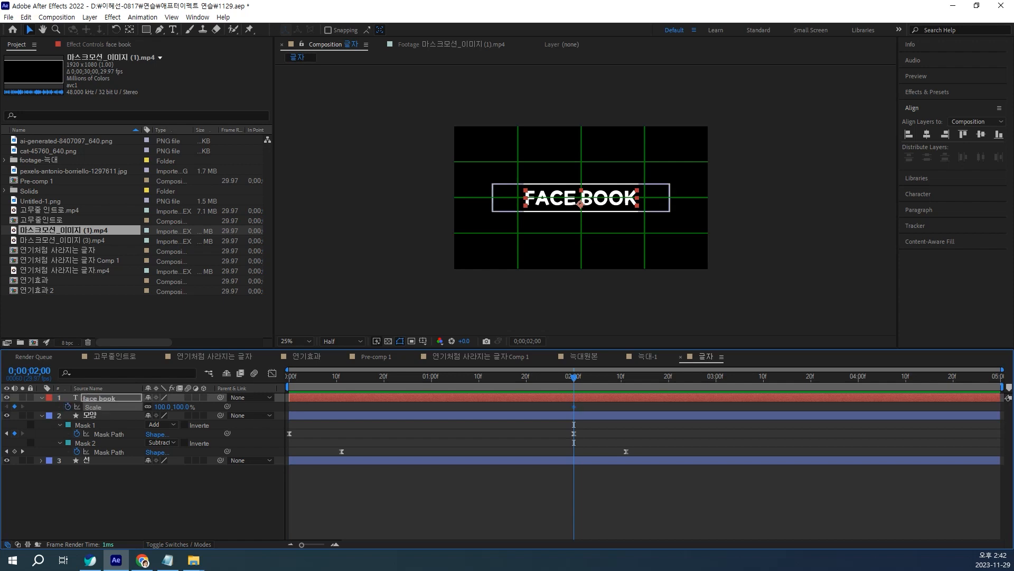
pyautogui.press('Home')
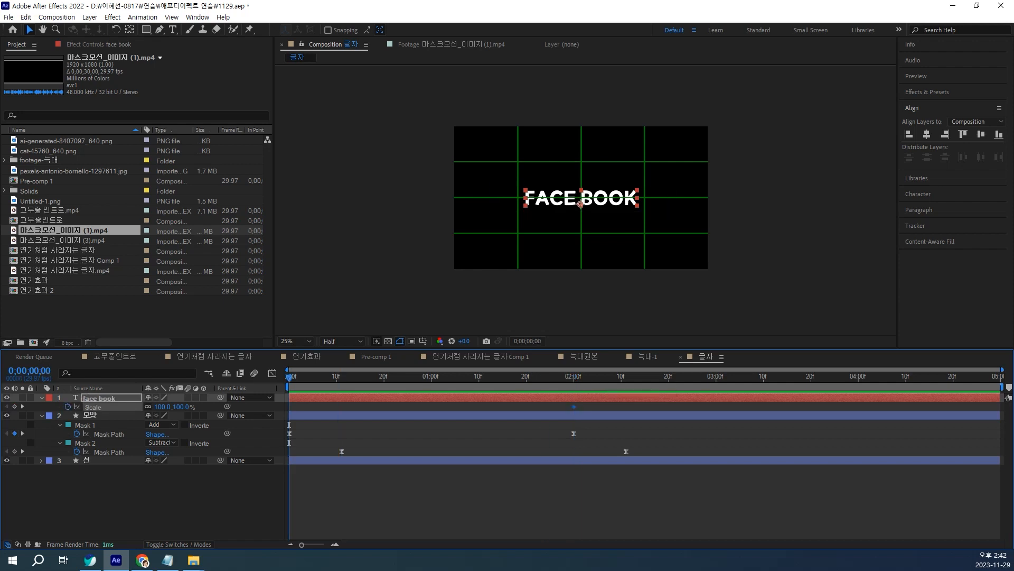
pyautogui.moveTo(163, 406); pyautogui.dragTo(187, 407)
pyautogui.click(163, 407)
pyautogui.write('130')
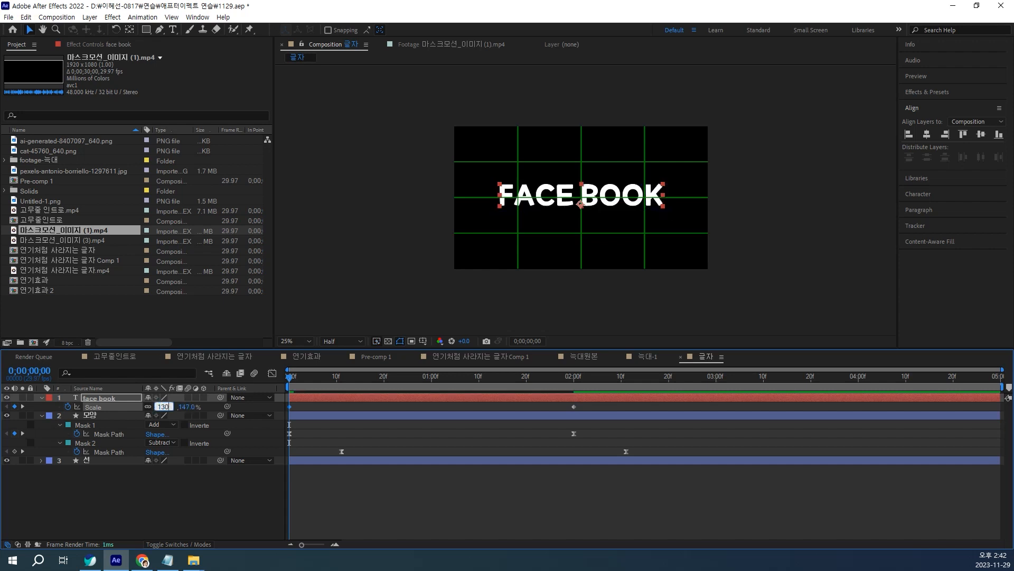
pyautogui.press('Return')
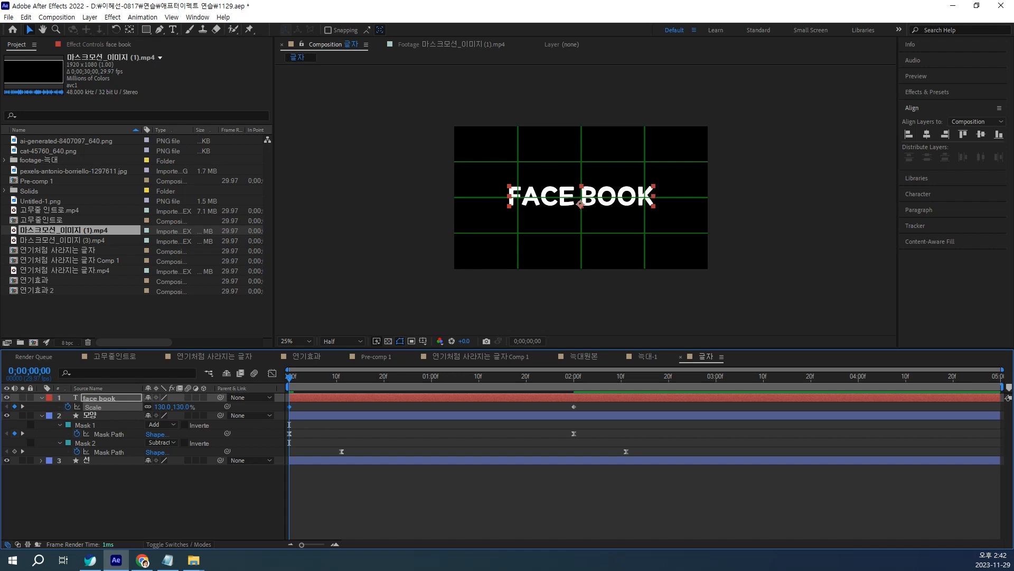
# - Play back the composition to check the title's scale animation, and return the playhead to the start
pyautogui.press('space')
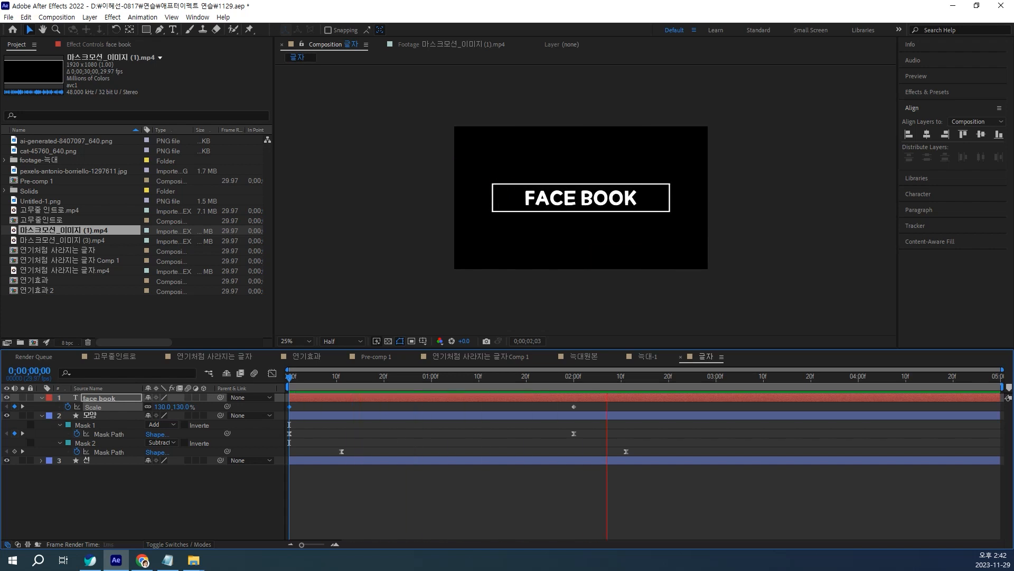
pyautogui.press('space')
pyautogui.moveTo(678, 377); pyautogui.dragTo(290, 377)
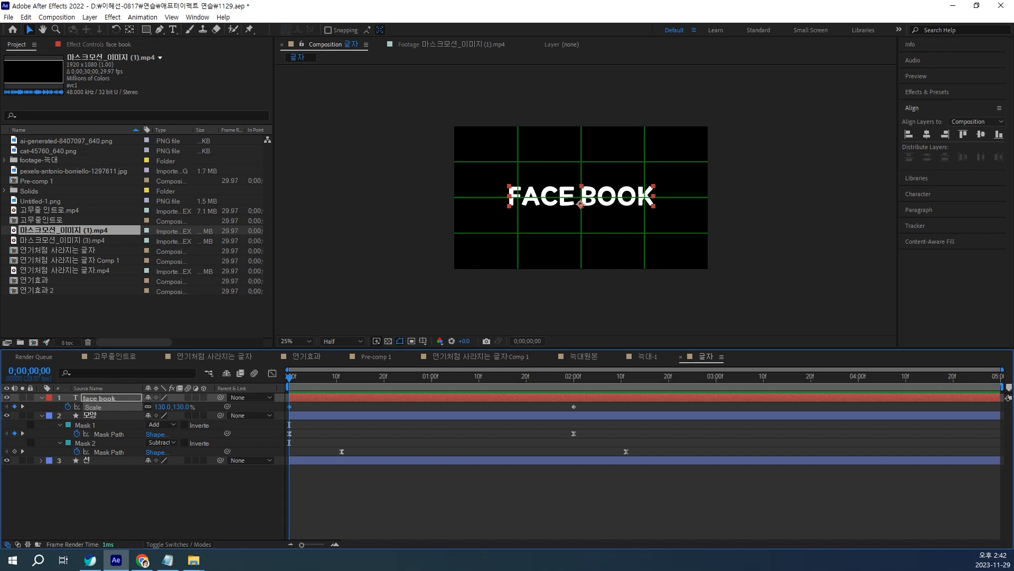
# - Pre-compose the face book text layer as facebook-글자, moving all attributes into the new composition
pyautogui.press('Return')
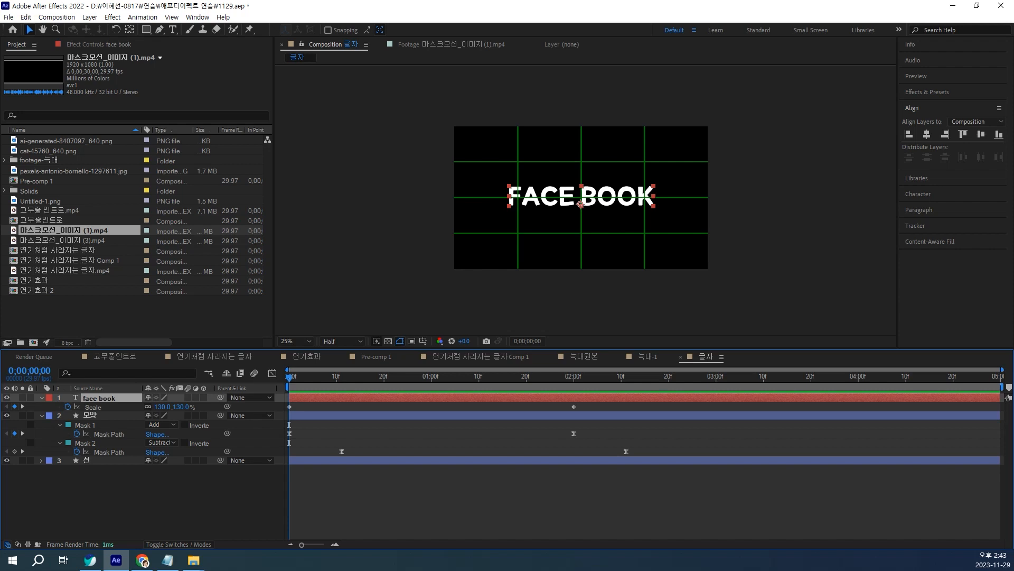
pyautogui.hotkey('ctrl', 'shift', 'c')
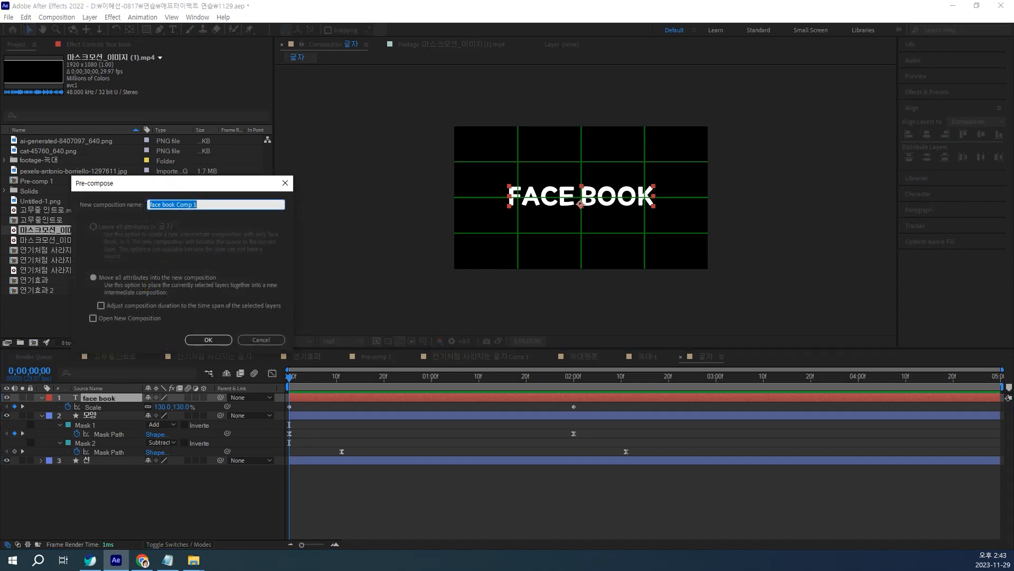
pyautogui.press('BackSpace')
pyautogui.write('ace')
pyautogui.press('BackSpace')
pyautogui.write('boo')
pyautogui.write('k-')
pyautogui.write('ㄱㅡㄹㅈ')
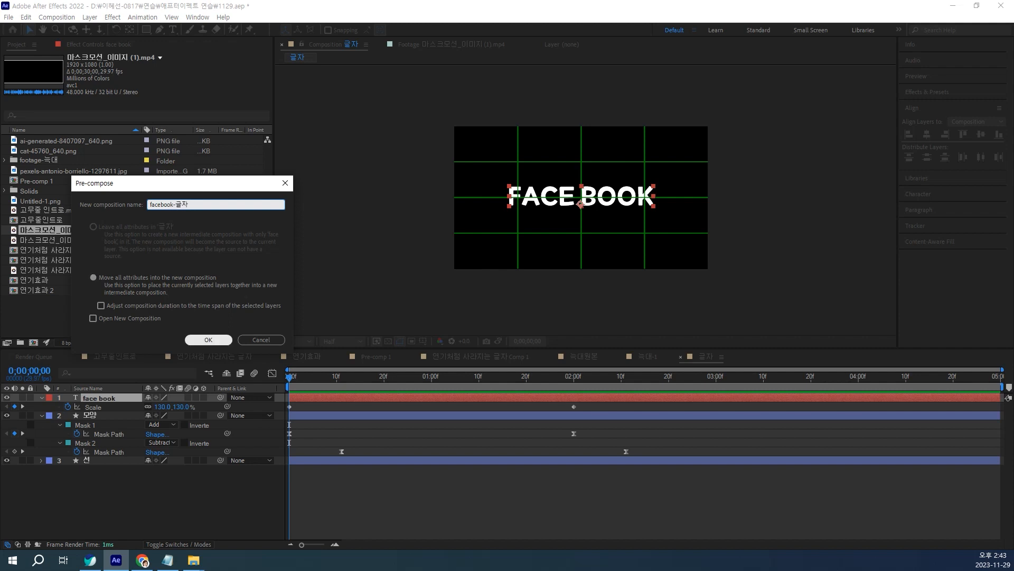
pyautogui.click(208, 339)
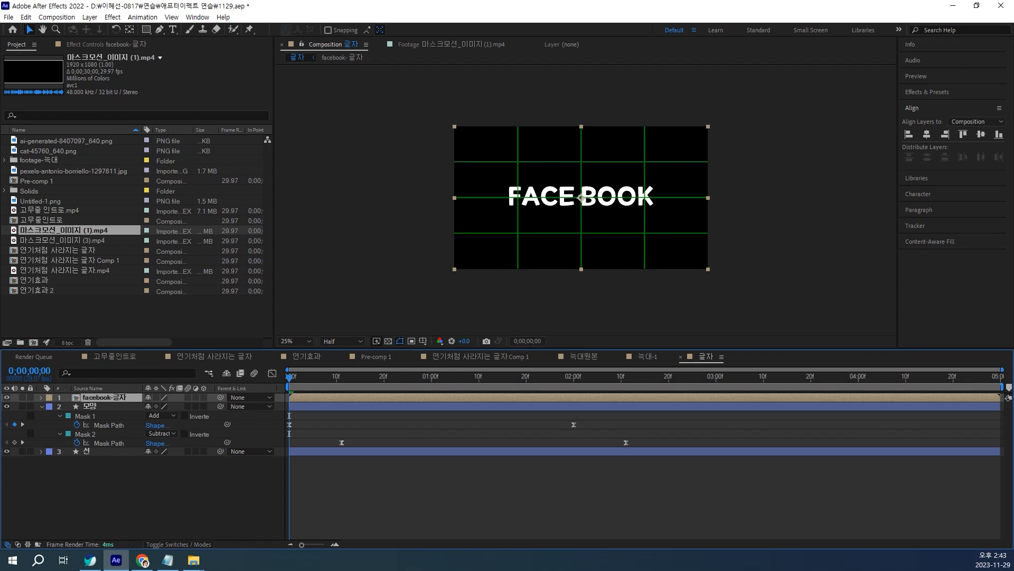
# - Draw a rectangular mask on the facebook-글자 layer, spanning the full frame width and enclosing the title text
pyautogui.press('q')
pyautogui.moveTo(454, 175)
pyautogui.mouseDown()
pyautogui.moveTo(662, 217)
pyautogui.moveTo(708, 214)
pyautogui.mouseUp()
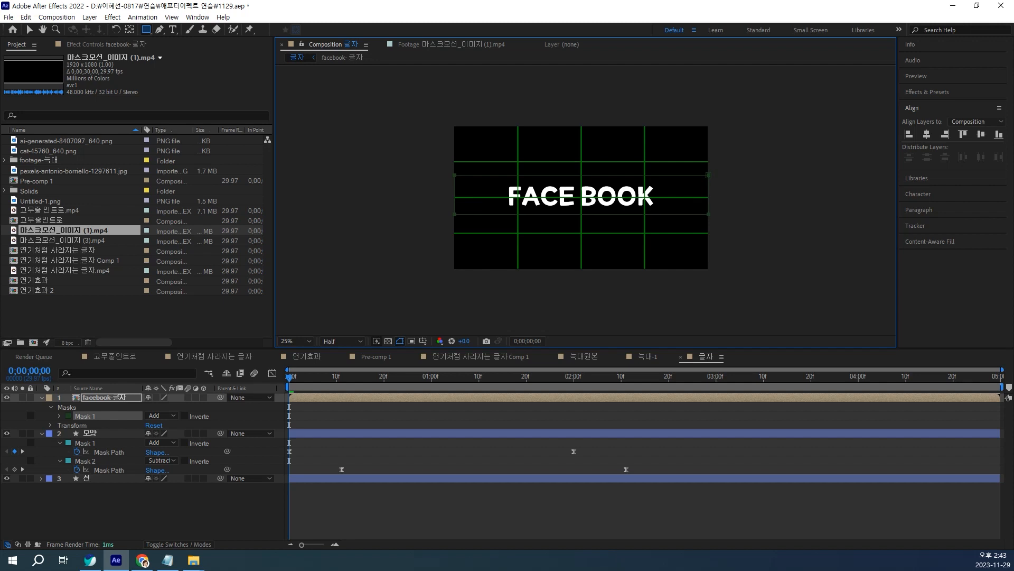
pyautogui.press('v')
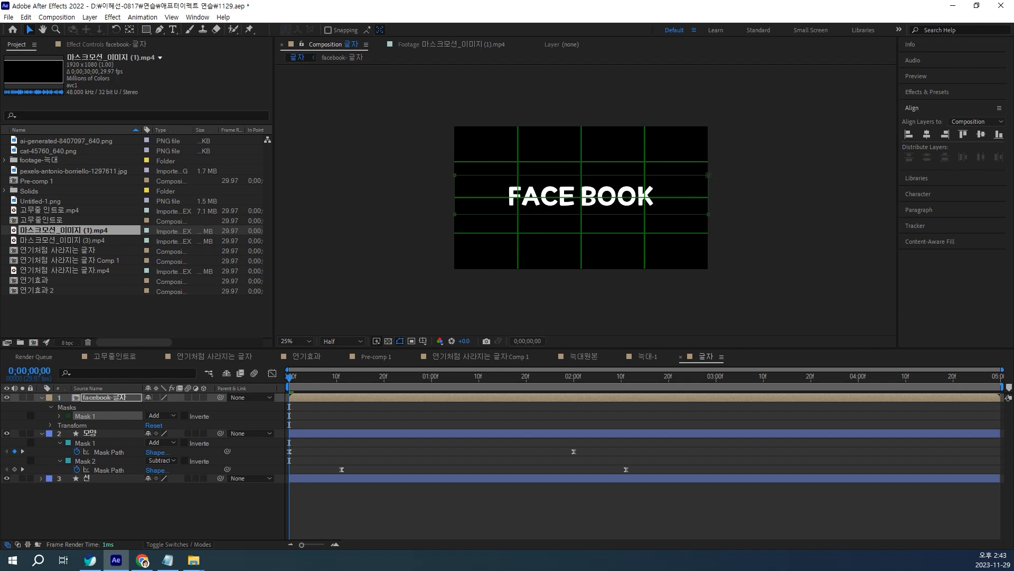
# - Set a Mask Path keyframe for the facebook-글자 layer's Mask 1 at 0;00;02;00
pyautogui.click(105, 397)
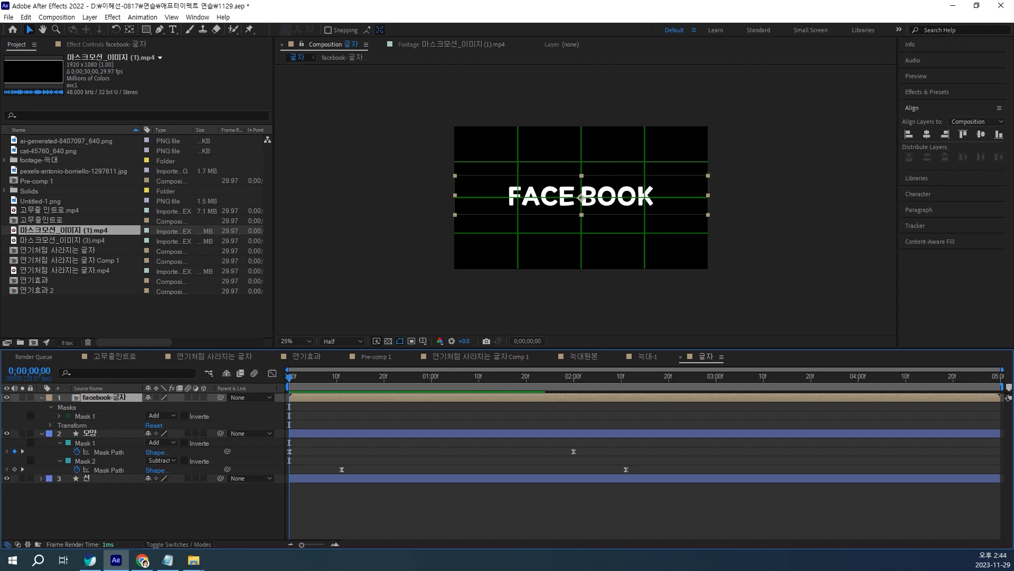
pyautogui.click(574, 377)
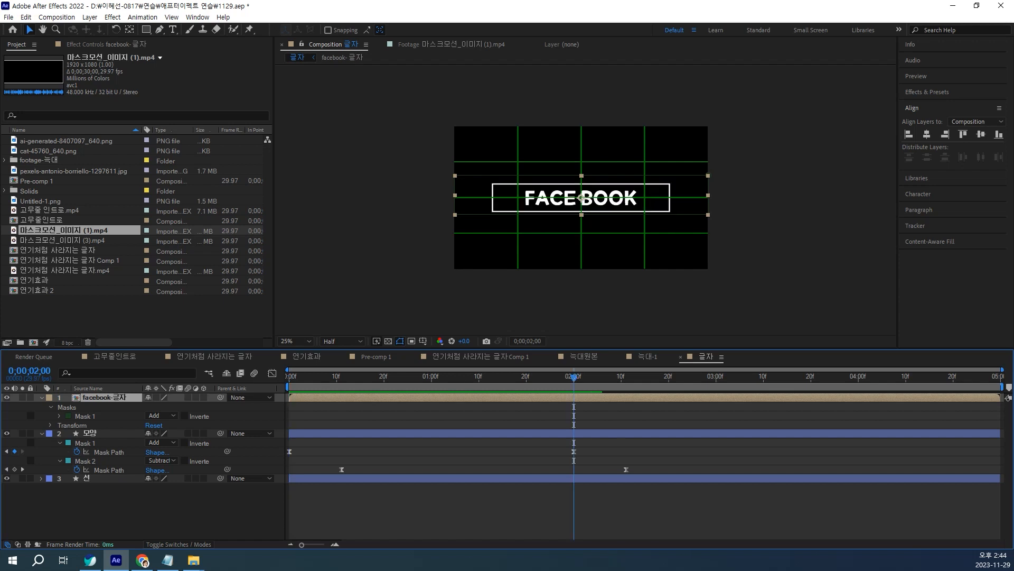
pyautogui.doubleClick(708, 175)
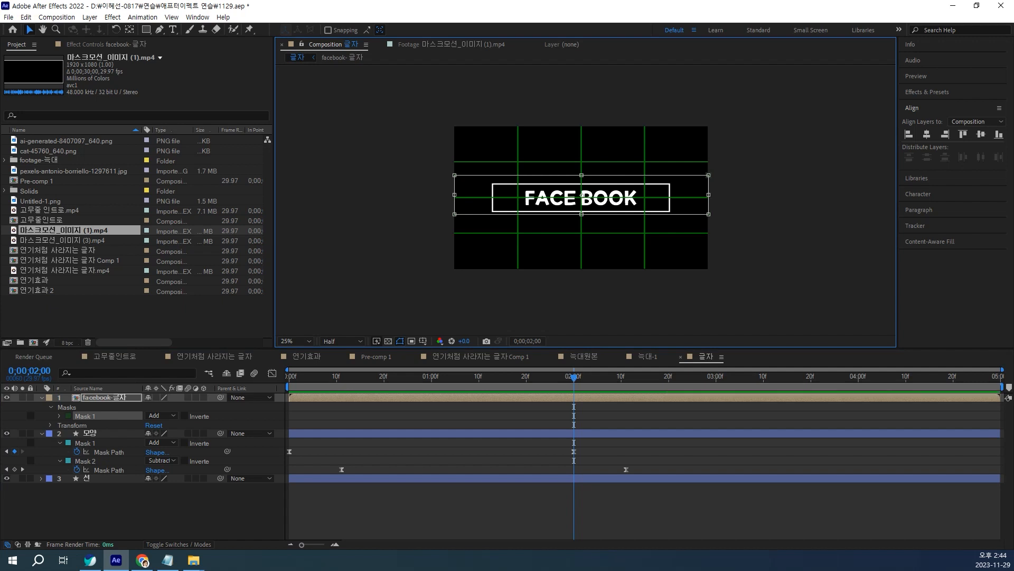
pyautogui.press('m')
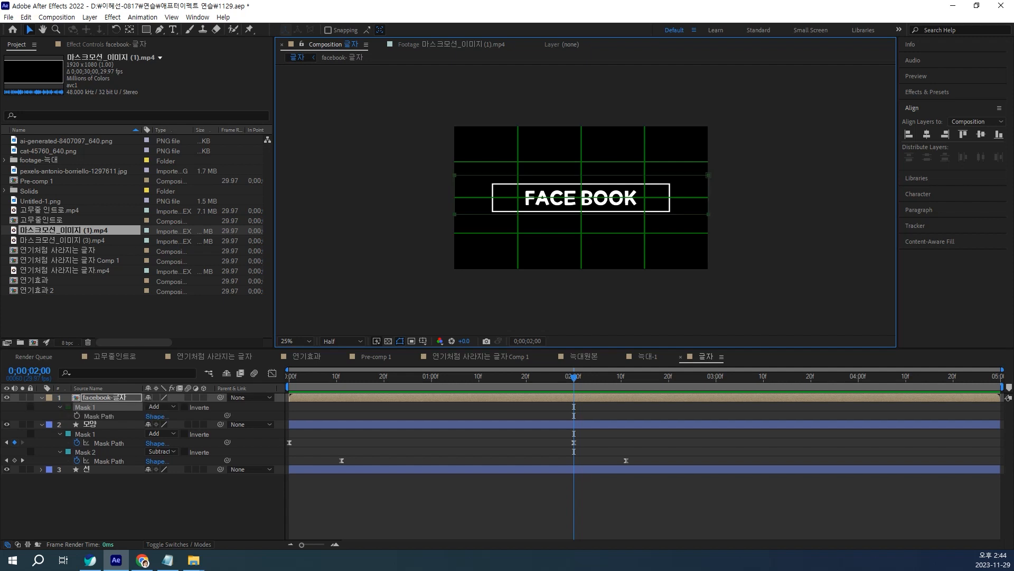
pyautogui.click(77, 416)
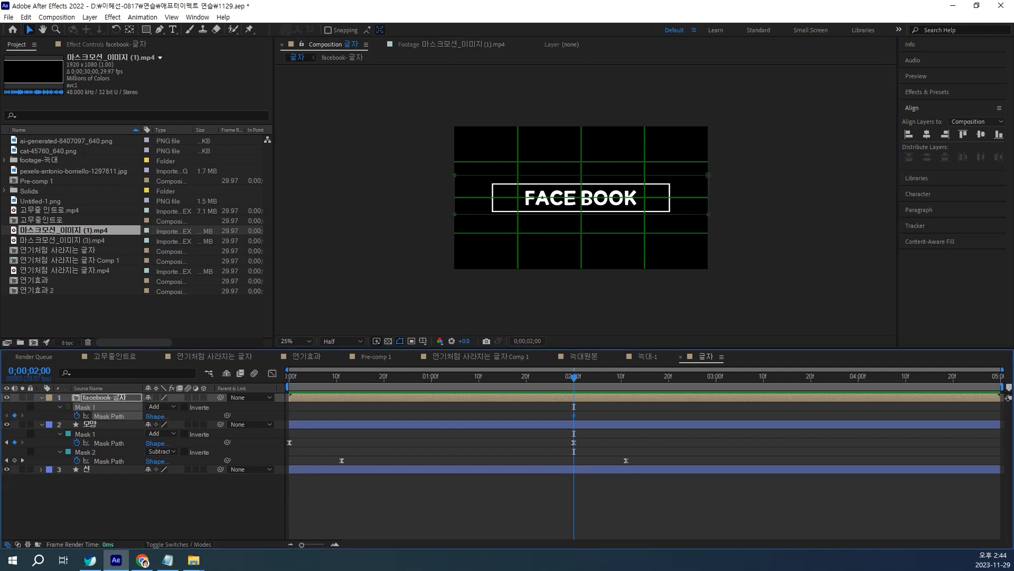
# - Go to 0;00;00;00 and change the facebook-글자 layer's Mask 1 colour to yellow, F6FF00
pyautogui.moveTo(574, 377); pyautogui.dragTo(289, 377)
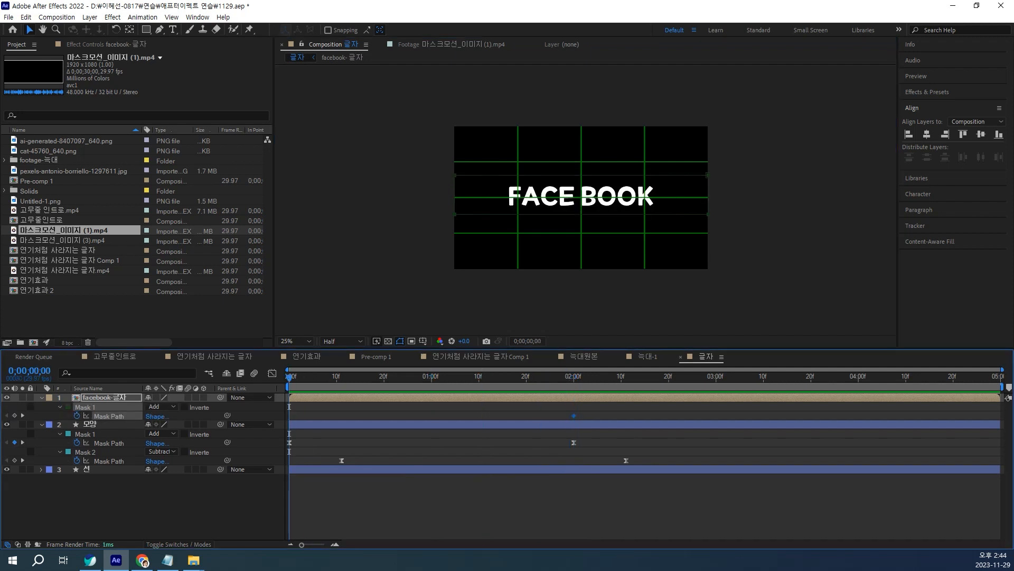
pyautogui.doubleClick(708, 175)
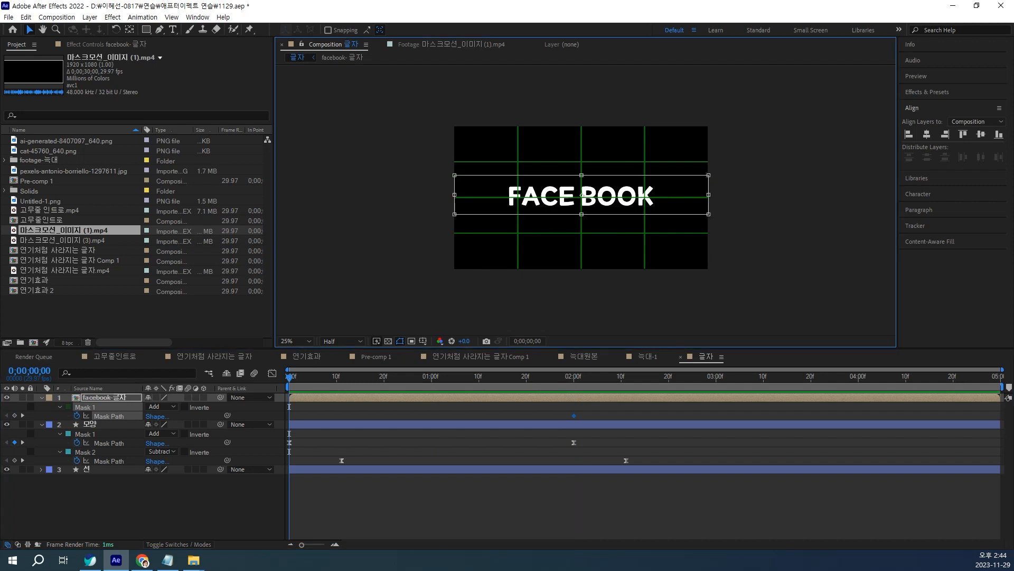
pyautogui.click(68, 407)
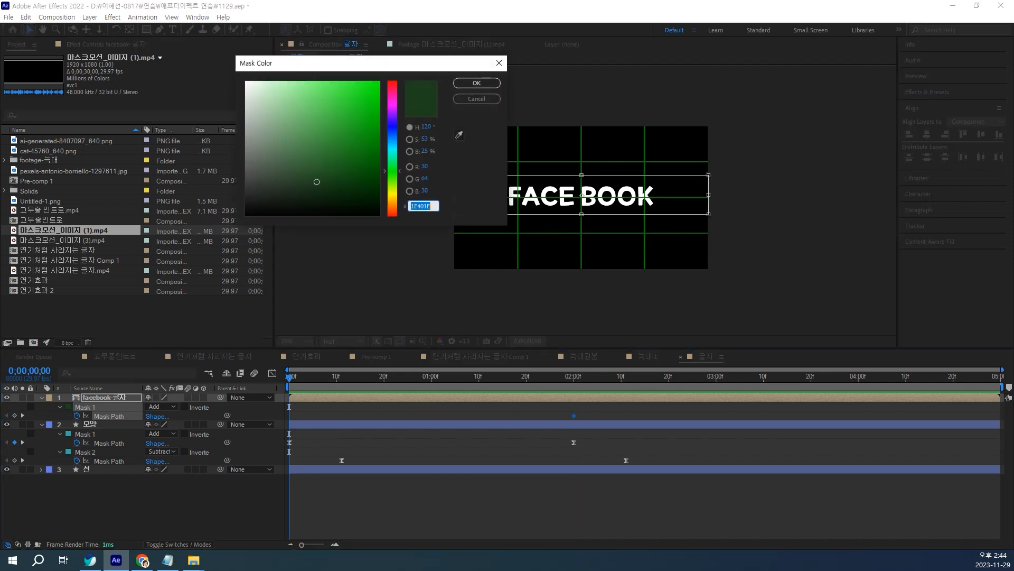
pyautogui.write('FFFF00')
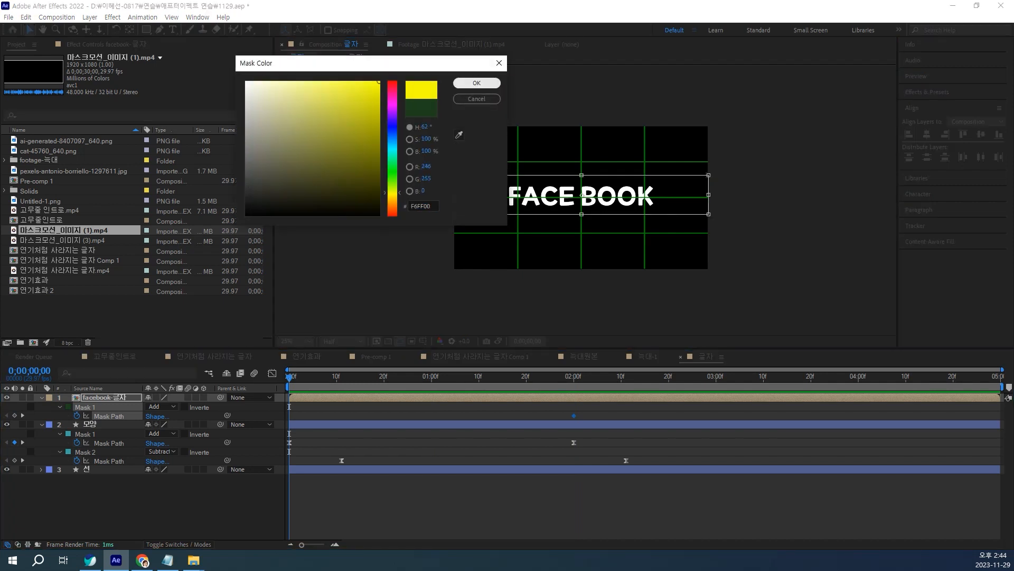
pyautogui.click(477, 83)
# - Collapse the facebook-글자 layer's Mask 1 from both sides into a zero-width vertical line on the centre guide at 0;00;00;00
pyautogui.doubleClick(583, 214)
pyautogui.moveTo(454, 194); pyautogui.dragTo(581, 195)
pyautogui.moveTo(709, 194); pyautogui.dragTo(590, 194)
pyautogui.scroll(4, 590, 195)
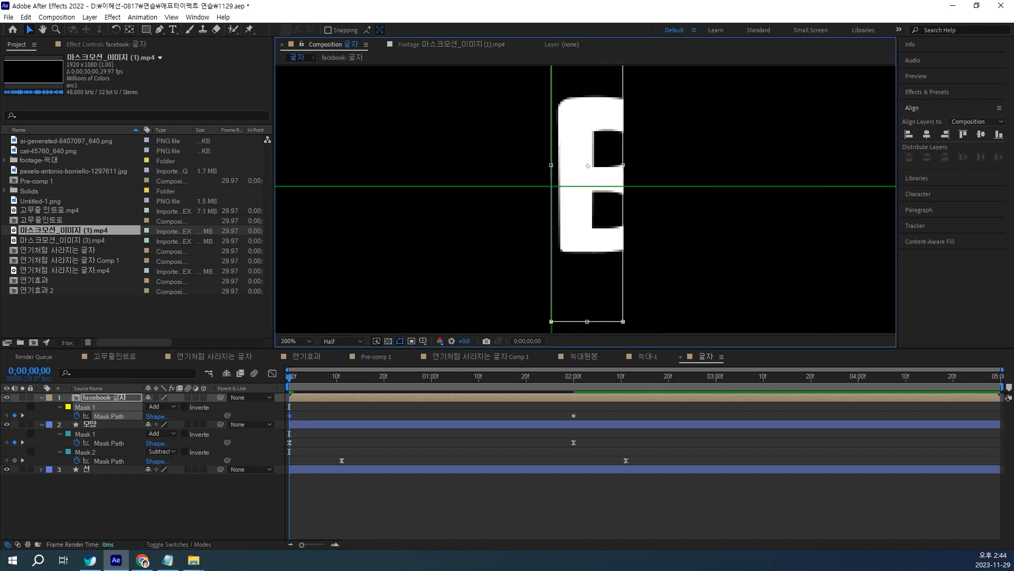
pyautogui.moveTo(551, 166)
pyautogui.mouseDown()
pyautogui.moveTo(561, 165)
pyautogui.moveTo(551, 165)
pyautogui.mouseUp()
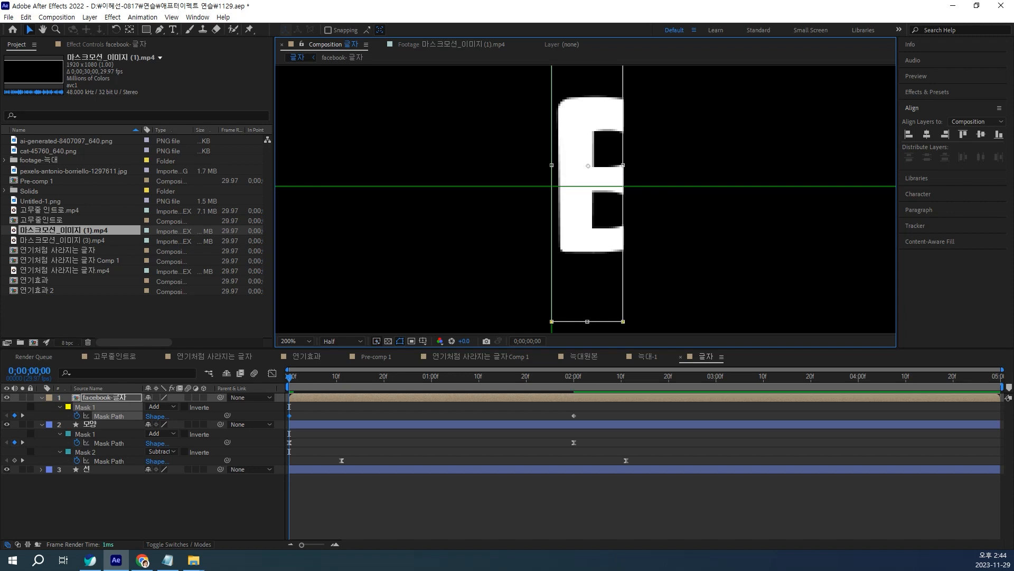
pyautogui.moveTo(624, 165); pyautogui.dragTo(552, 165)
pyautogui.moveTo(550, 166); pyautogui.dragTo(552, 166)
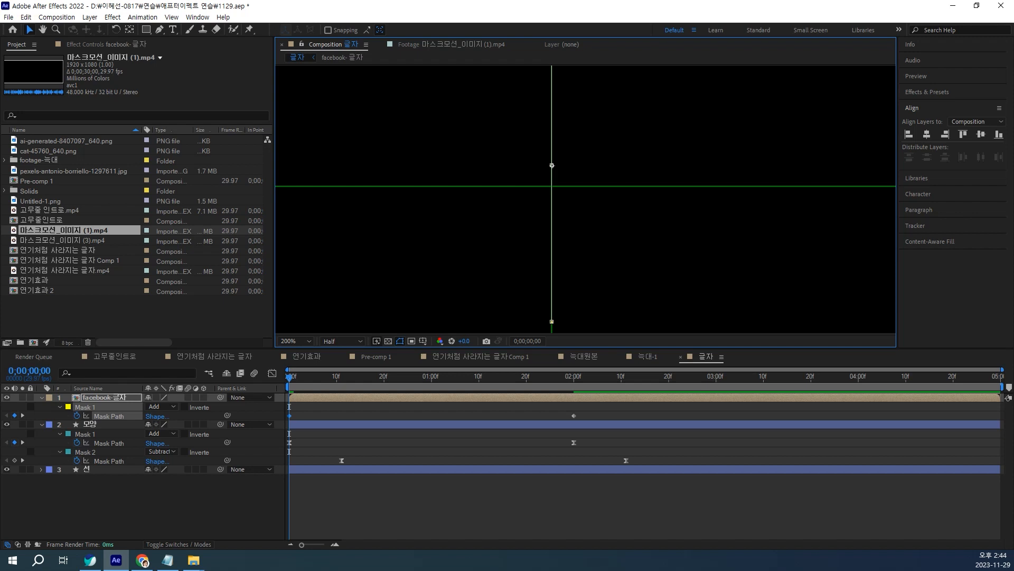
# - Easy-ease both Mask Path keyframes of the facebook-글자 layer and set their velocity influence to 100% incoming and 50% outgoing
pyautogui.moveTo(588, 405); pyautogui.dragTo(230, 426)
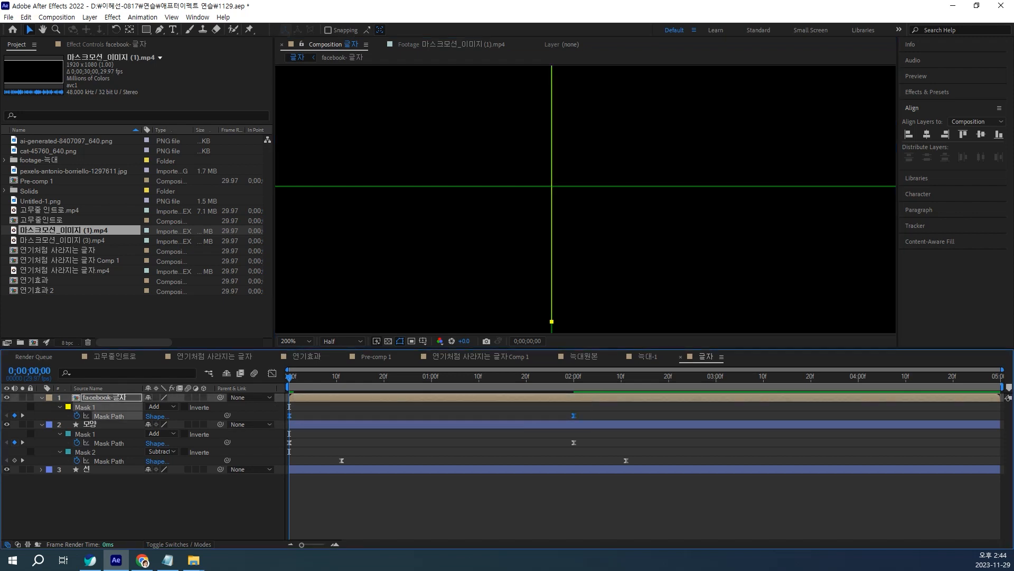
pyautogui.hotkey('ctrl', 'shift', 'k')
pyautogui.click(340, 245)
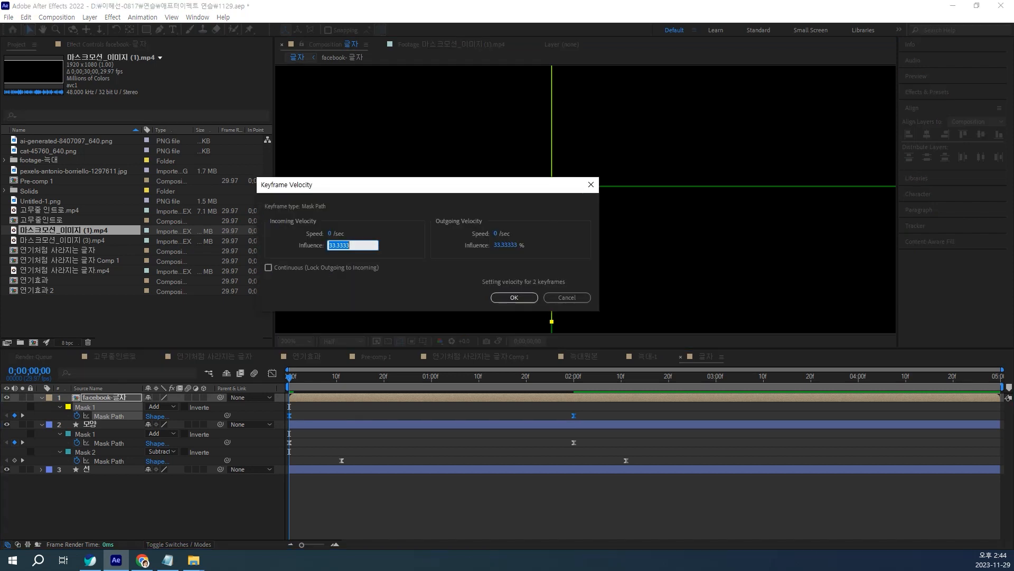
pyautogui.write('100')
pyautogui.press('Tab')
pyautogui.press('Tab')
pyautogui.write('50')
pyautogui.press('Return')
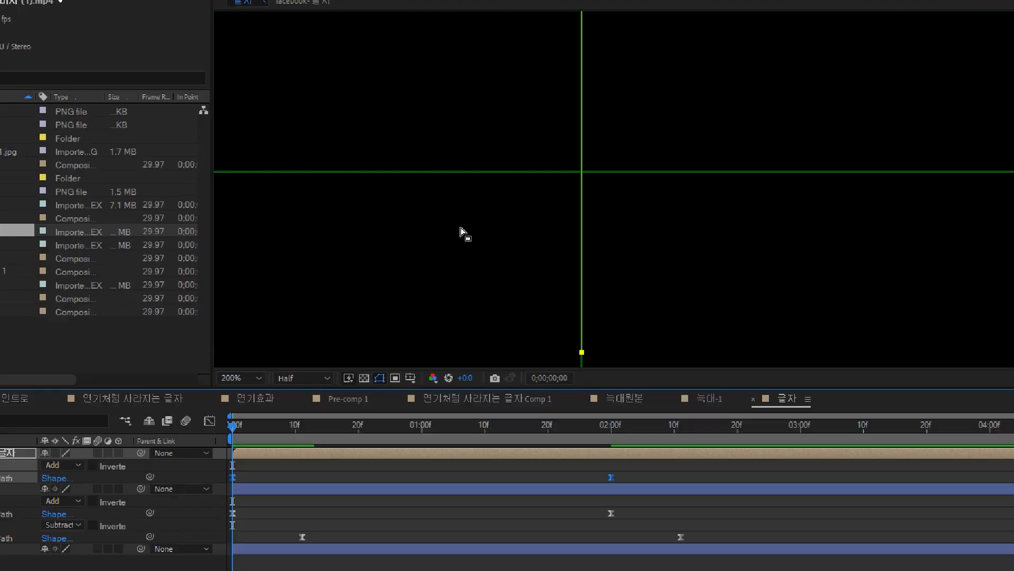
# - Play the composition repeatedly from the start to check how the mask reveals the FACE BOOK title, with the whole frame in view
pyautogui.press('space')
pyautogui.scroll(-1, 481, 205)
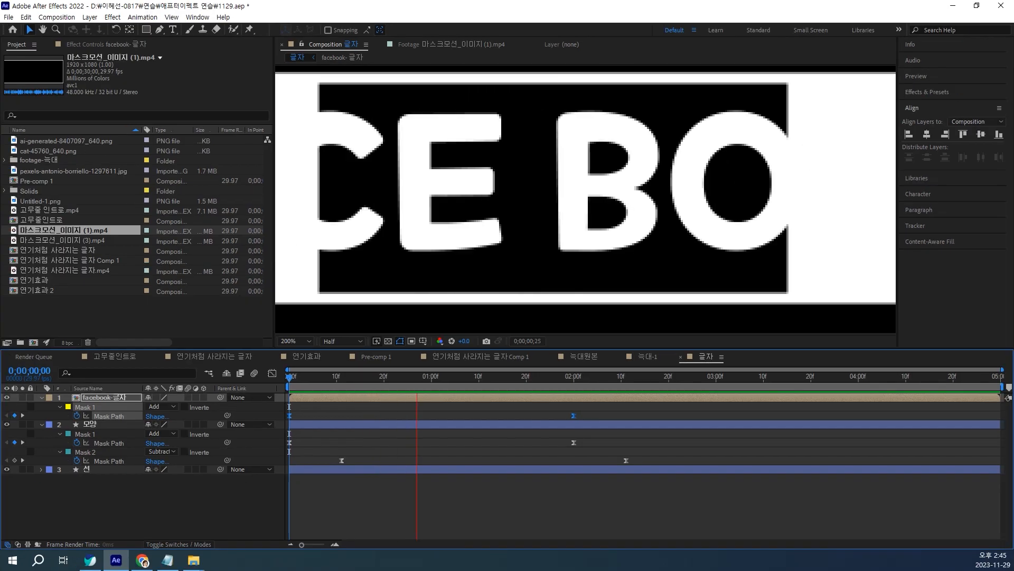
pyautogui.scroll(-1, 585, 198)
pyautogui.press('space')
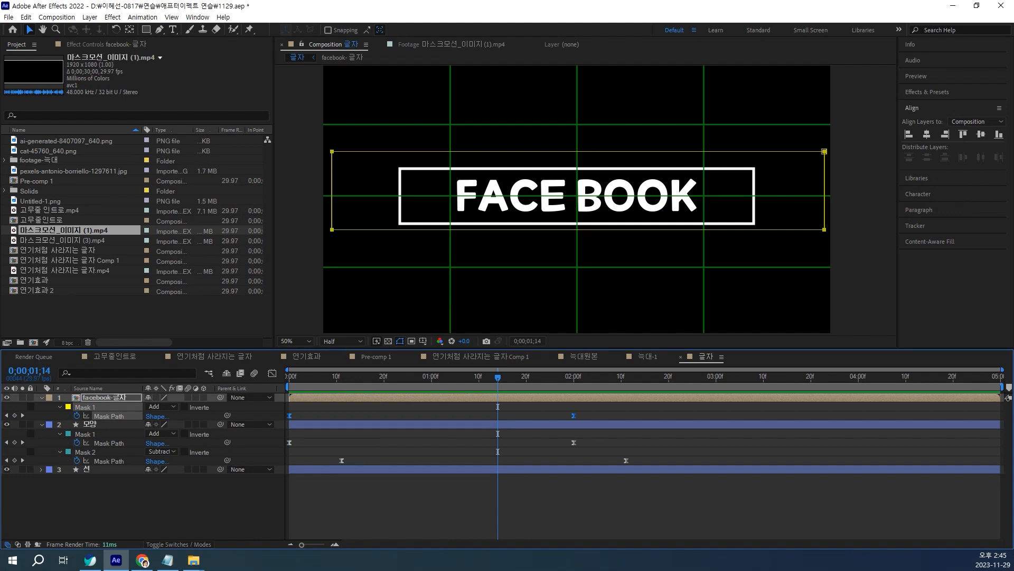
pyautogui.press('Home')
pyautogui.press('space')
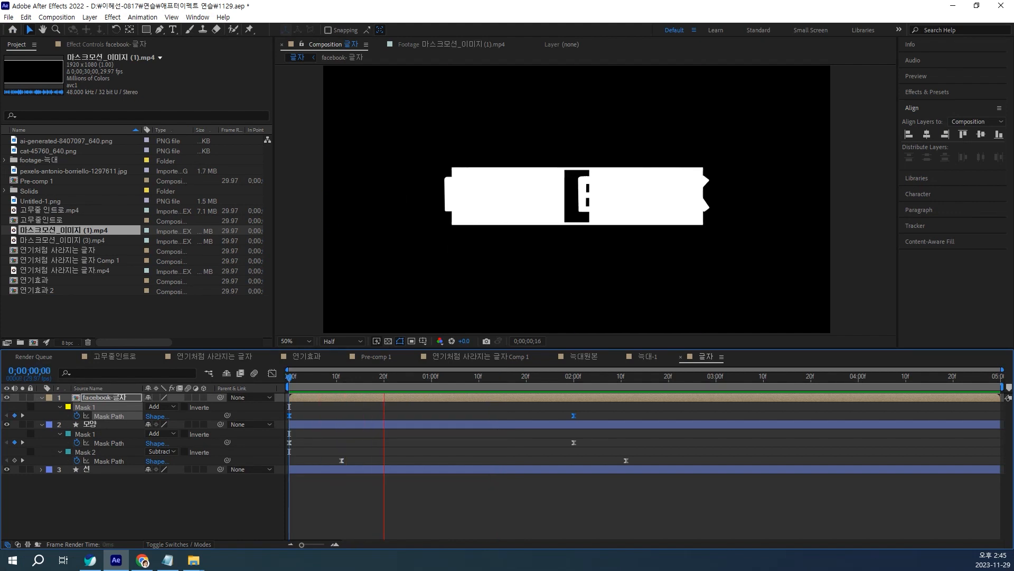
pyautogui.press('space')
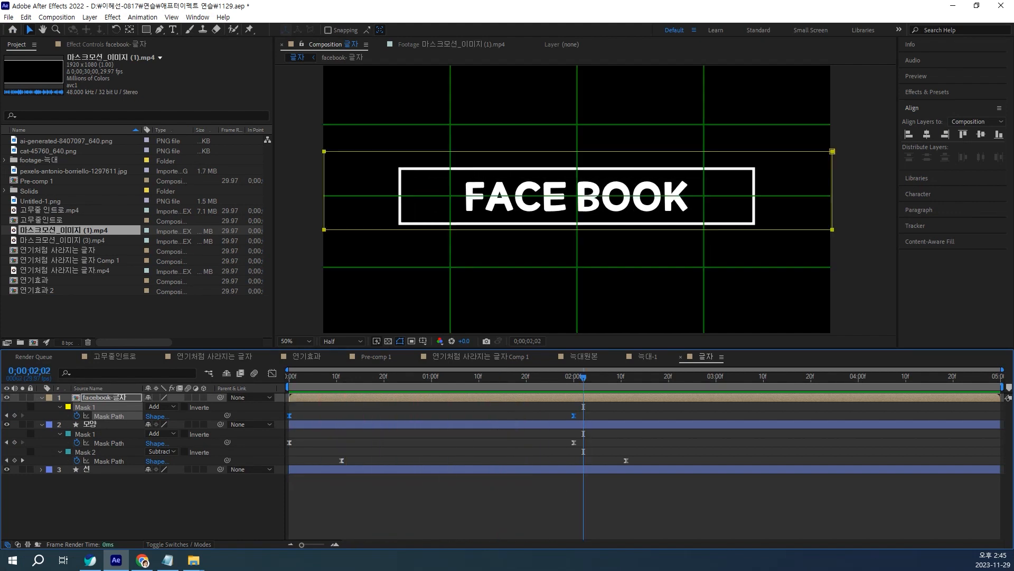
pyautogui.press('Home')
pyautogui.press('space')
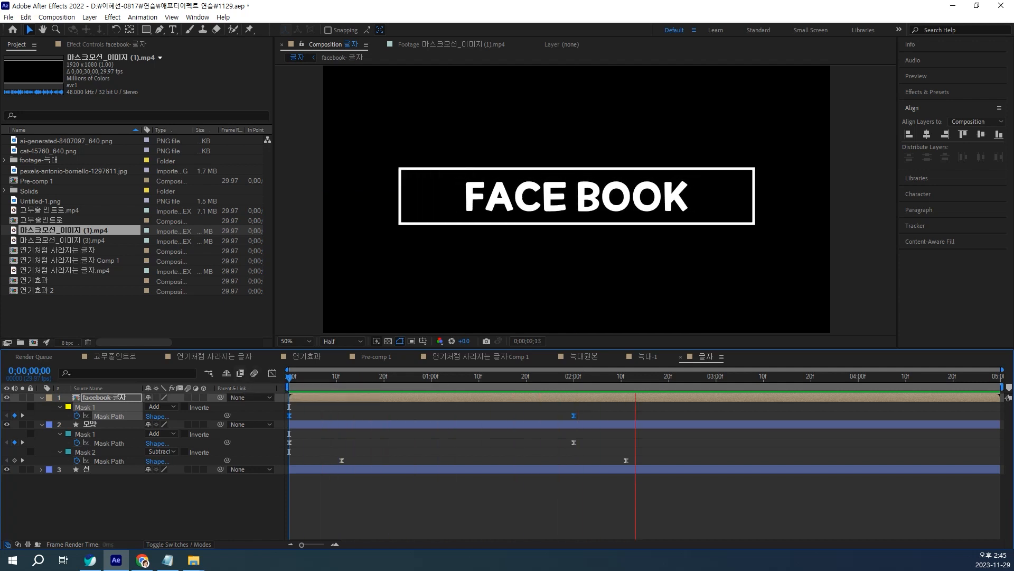
pyautogui.press('space')
# - Go to 0;00;00;16, select the 모양 layer and show the rulers in the composition view
pyautogui.moveTo(665, 377); pyautogui.dragTo(365, 377)
pyautogui.click(91, 424)
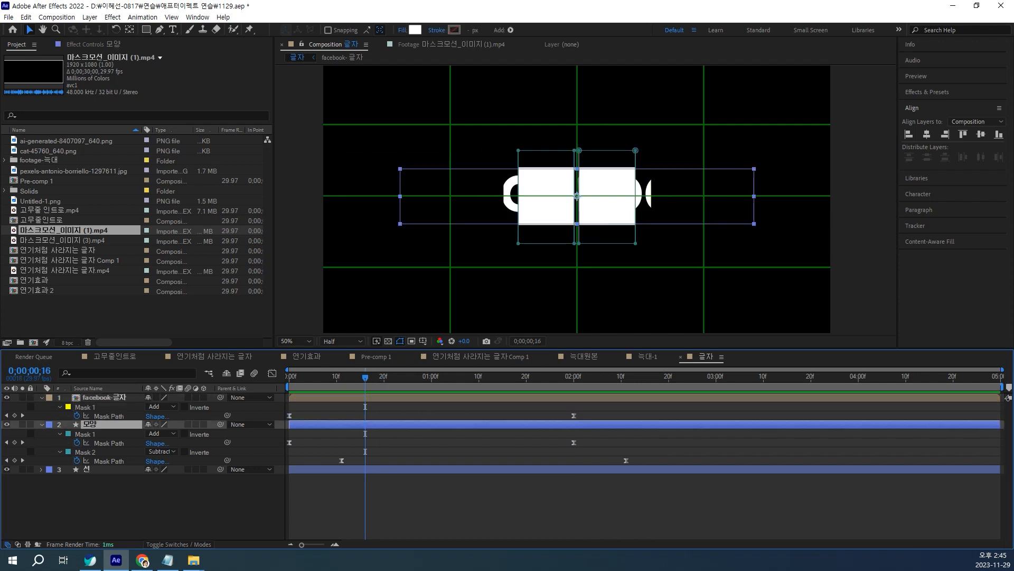
pyautogui.hotkey('ctrl', 'r')
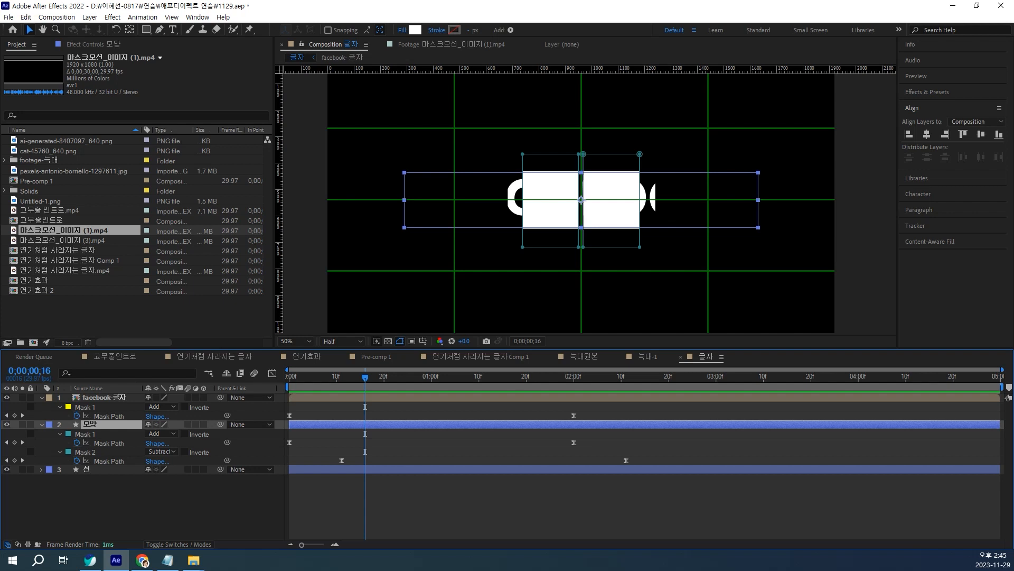
# - Try placing vertical guides on the left and right edges of the 모양 rectangle, and undo them
pyautogui.moveTo(279, 201); pyautogui.dragTo(404, 201)
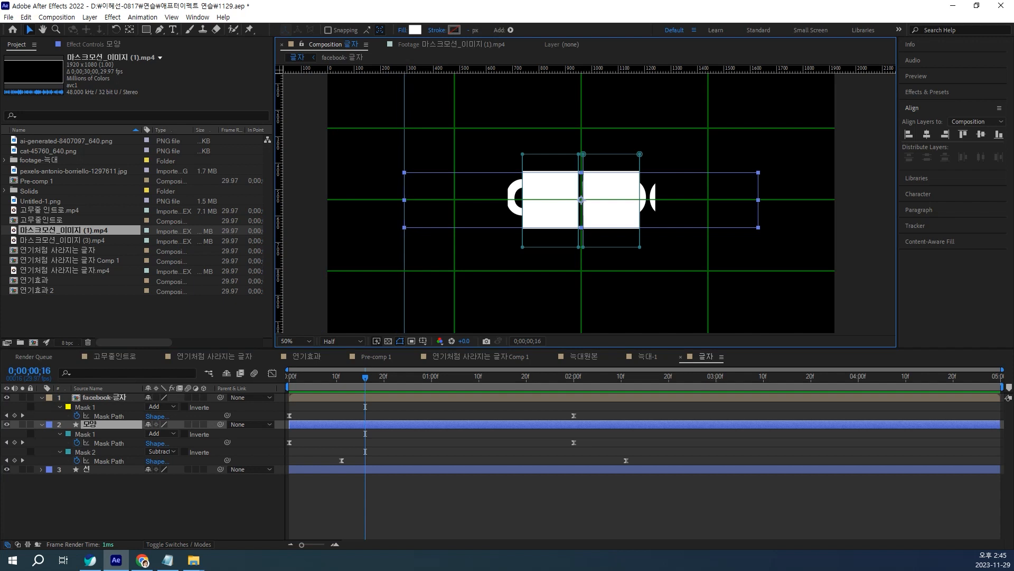
pyautogui.moveTo(279, 200); pyautogui.dragTo(757, 201)
pyautogui.moveTo(757, 201); pyautogui.dragTo(762, 201)
pyautogui.hotkey('ctrl', 'z')
pyautogui.hotkey('ctrl', 'z')
# - At 0;00;02;00, widen the 모양 layer's Mask 1 on both sides to span the full frame width
pyautogui.moveTo(365, 377); pyautogui.dragTo(360, 378)
pyautogui.press('space')
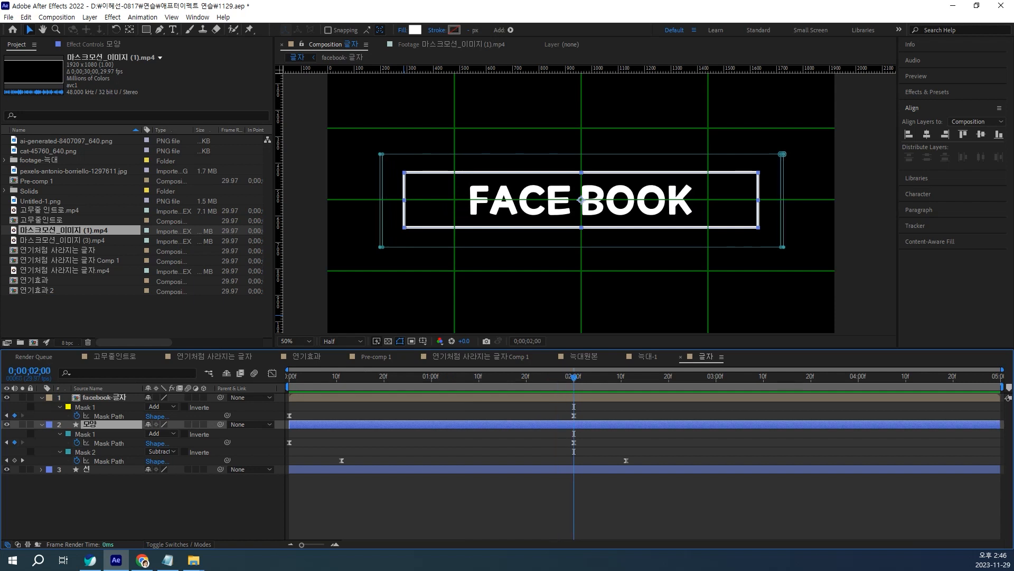
pyautogui.click(109, 443)
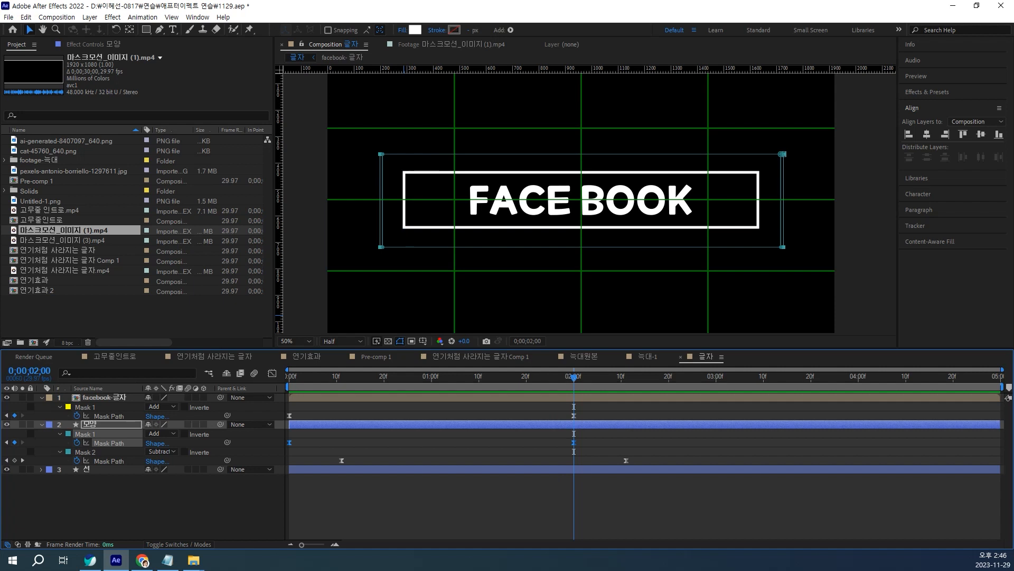
pyautogui.doubleClick(381, 201)
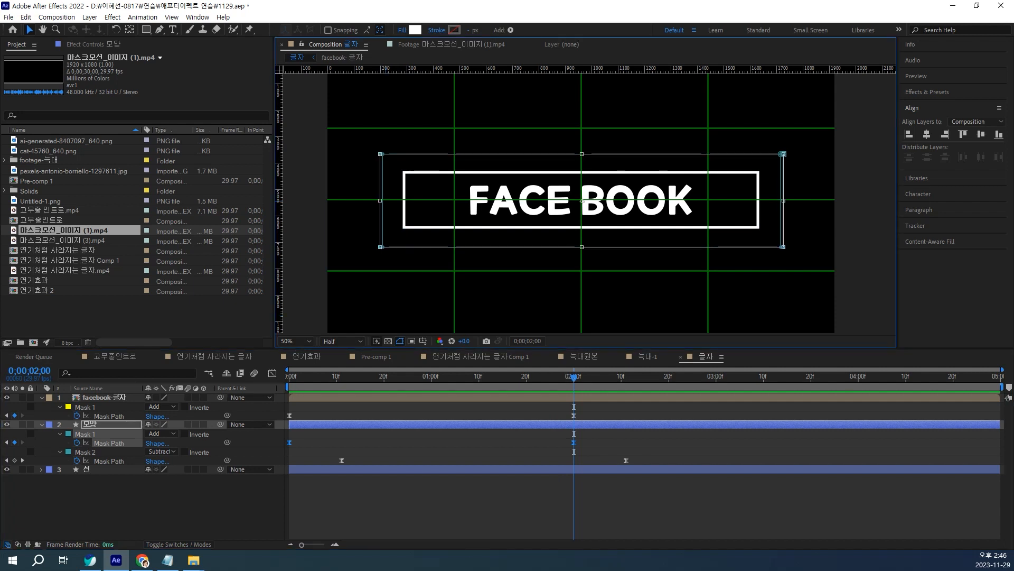
pyautogui.moveTo(381, 200); pyautogui.dragTo(328, 200)
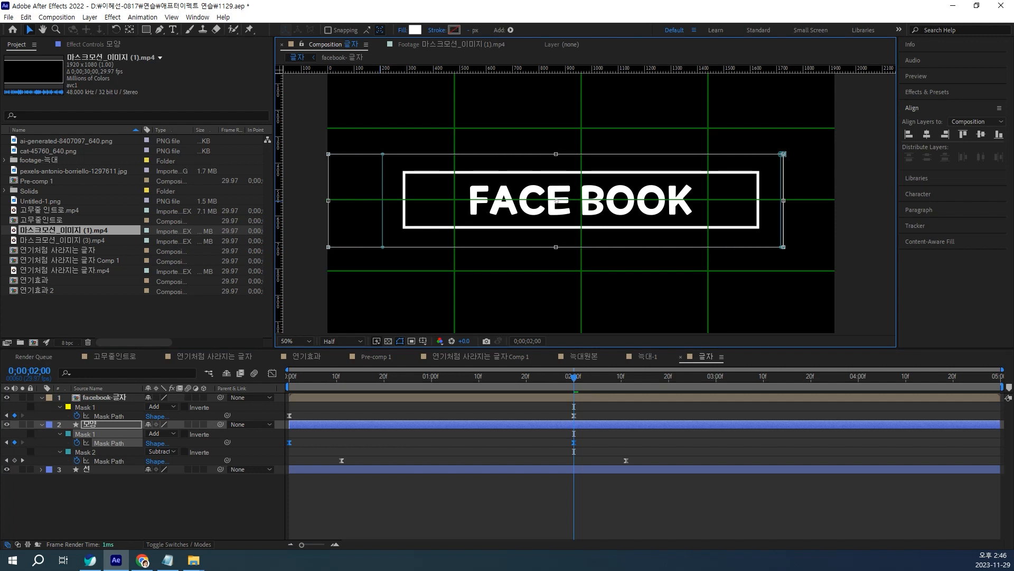
pyautogui.moveTo(783, 154); pyautogui.dragTo(834, 154)
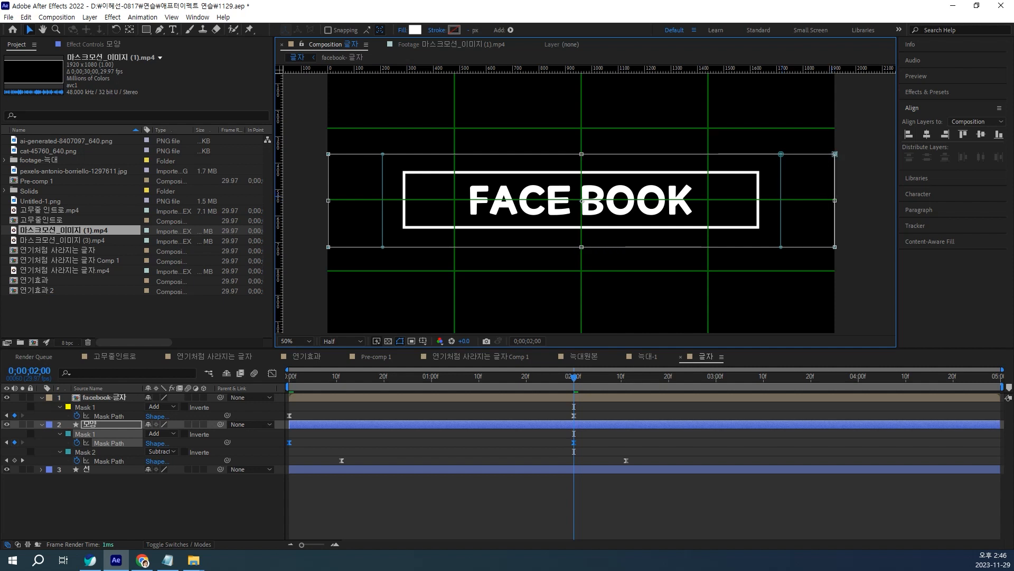
# - Play back the composition from the start to check the timing of the 모양 layer's widened Mask 1
pyautogui.press('space')
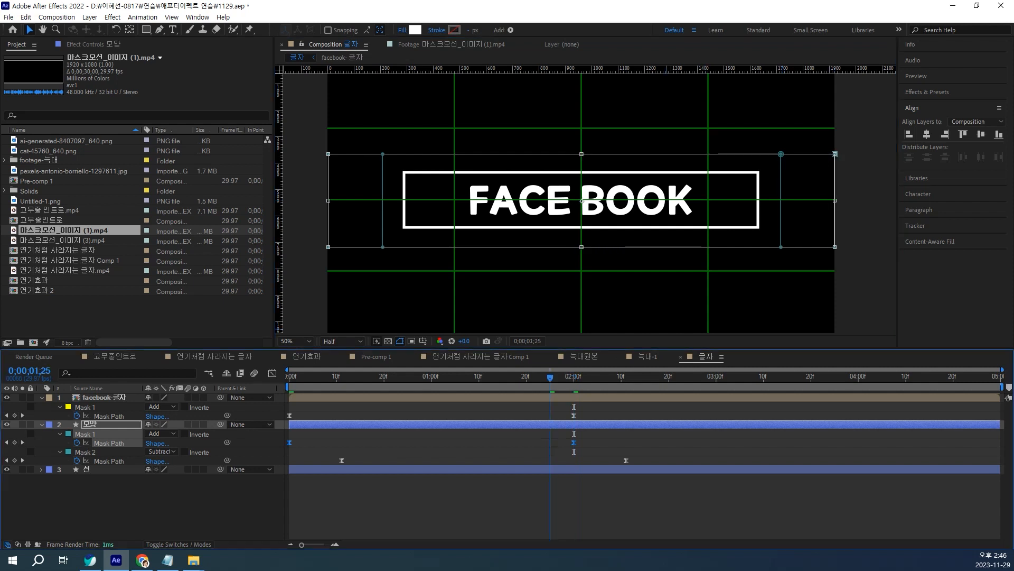
pyautogui.moveTo(412, 377); pyautogui.dragTo(227, 374)
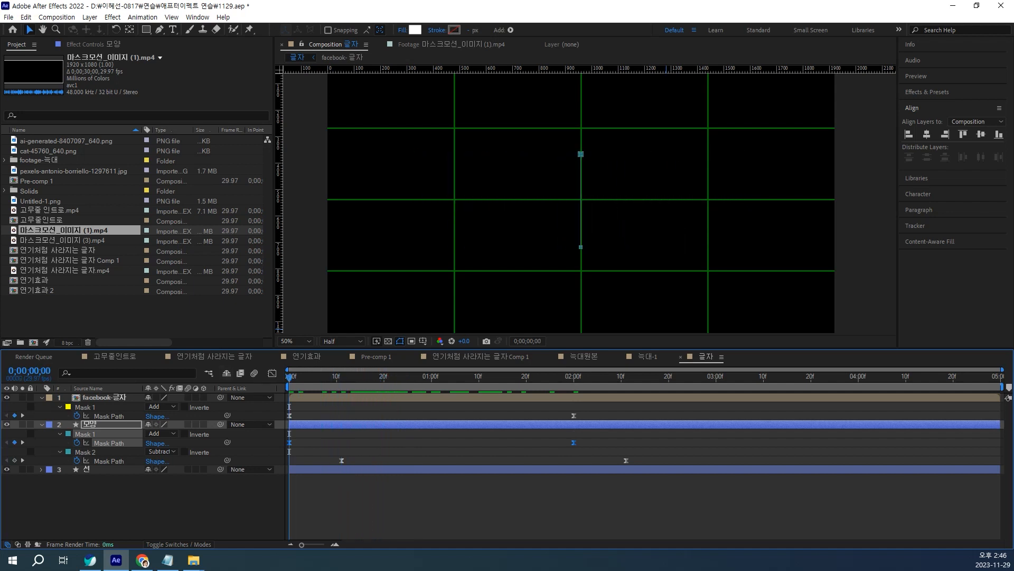
pyautogui.press('space')
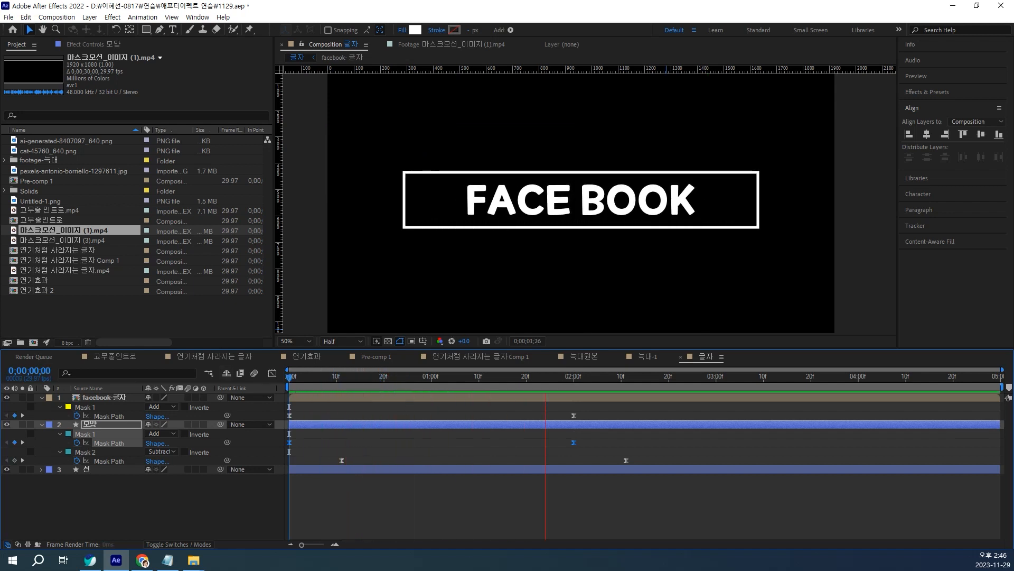
pyautogui.press('space')
pyautogui.moveTo(688, 377); pyautogui.dragTo(654, 377)
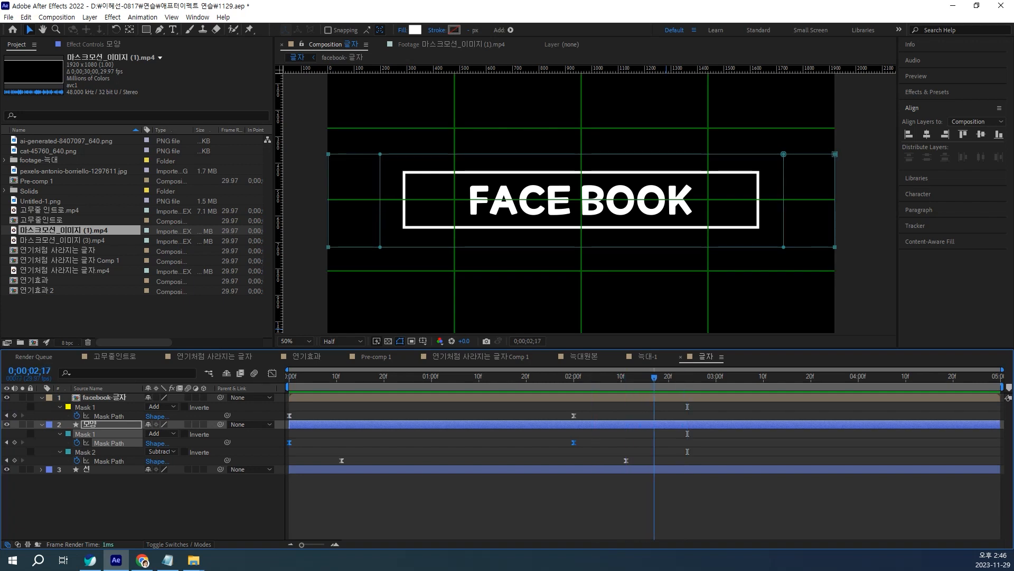
# - At 0;00;02;11, widen the 선 layer's mask on both sides to span the full frame width
pyautogui.moveTo(654, 377); pyautogui.dragTo(342, 377)
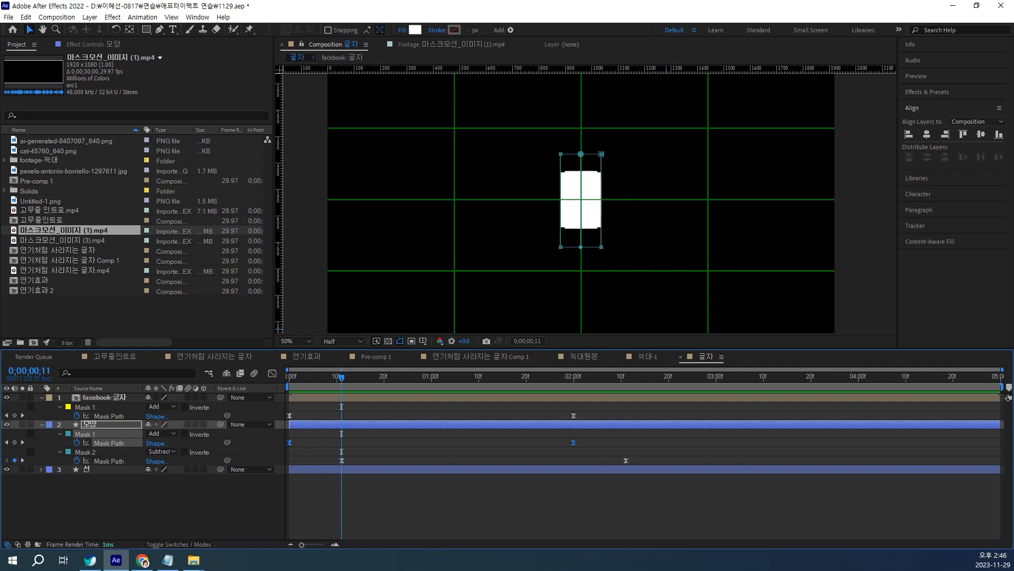
pyautogui.click(88, 469)
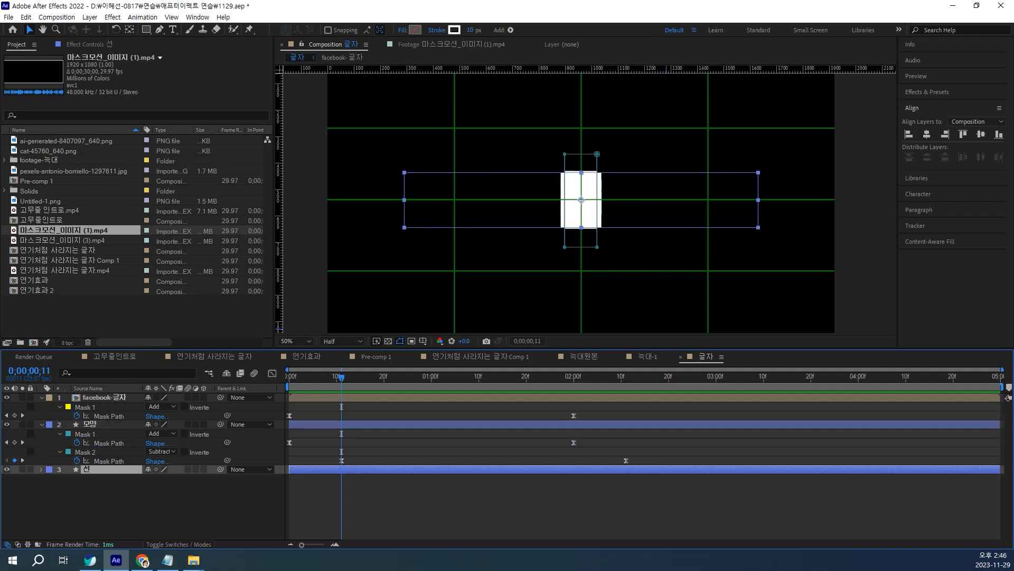
pyautogui.moveTo(341, 377); pyautogui.dragTo(627, 378)
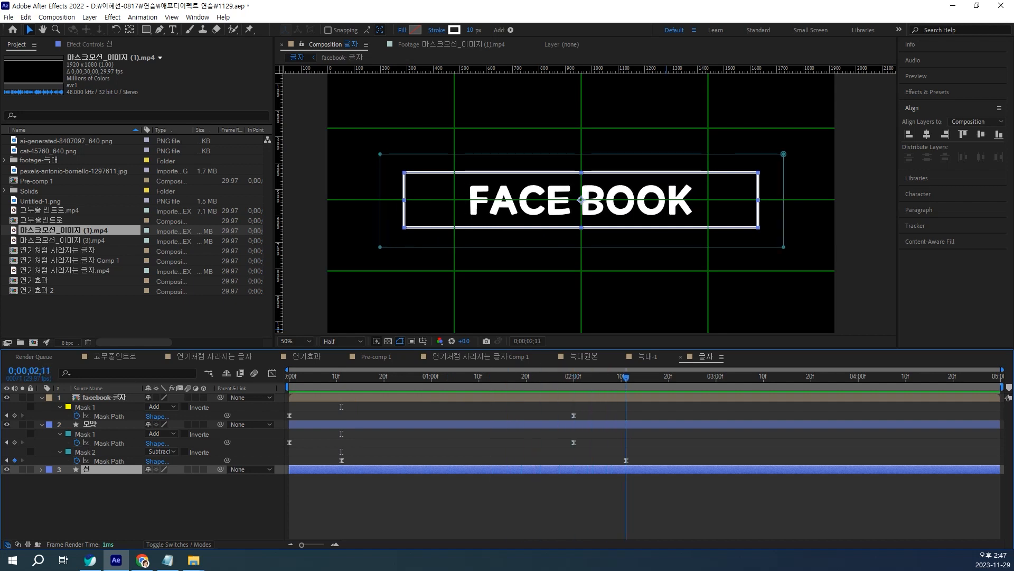
pyautogui.doubleClick(753, 247)
pyautogui.moveTo(380, 201); pyautogui.dragTo(328, 200)
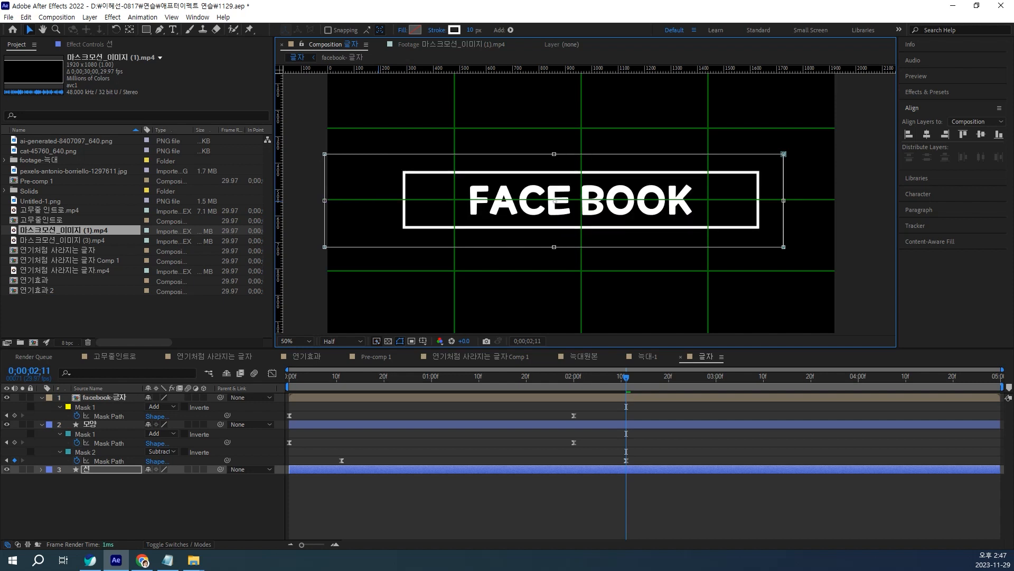
pyautogui.moveTo(784, 154); pyautogui.dragTo(837, 154)
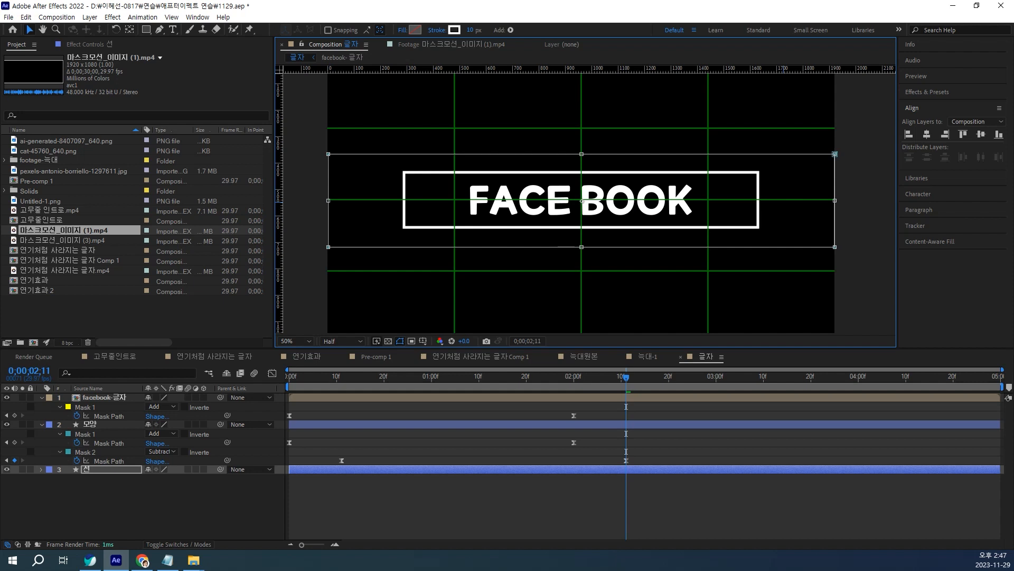
# - Replay the composition from the start to check the outline's mask animation against the shape and title
pyautogui.press('Home')
pyautogui.press('space')
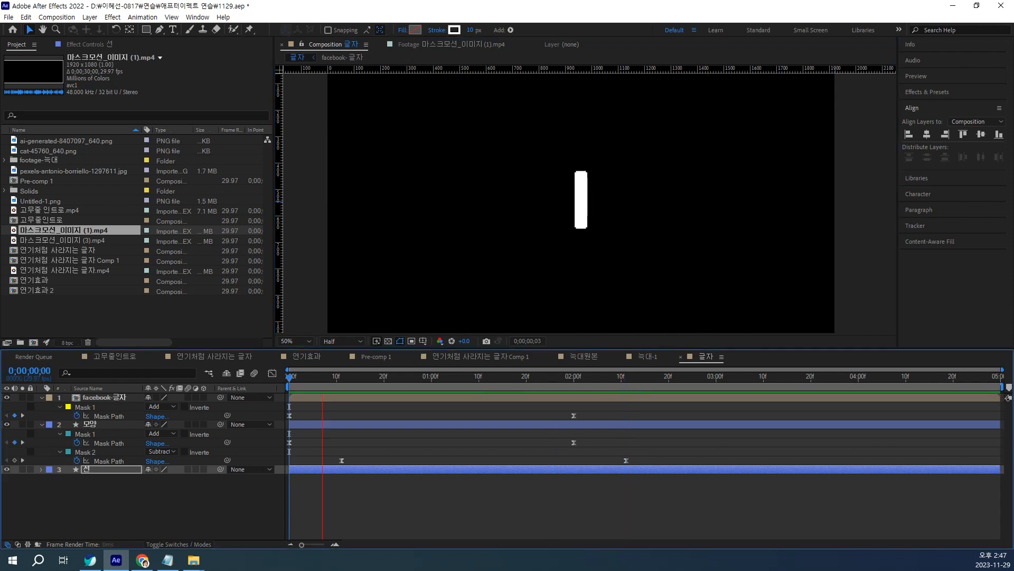
pyautogui.press('space')
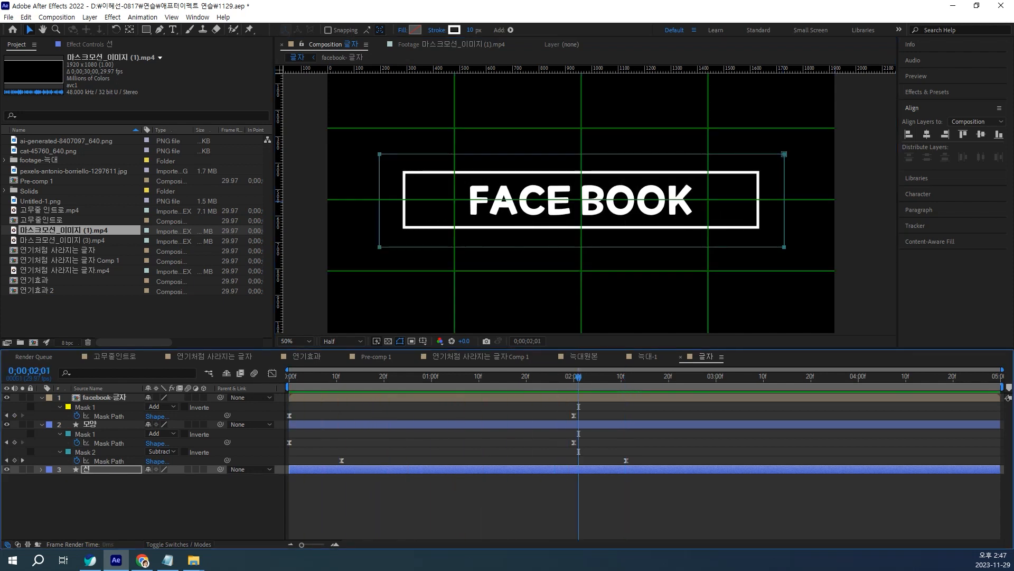
pyautogui.moveTo(579, 377); pyautogui.dragTo(398, 378)
pyautogui.press('Home')
pyautogui.press('space')
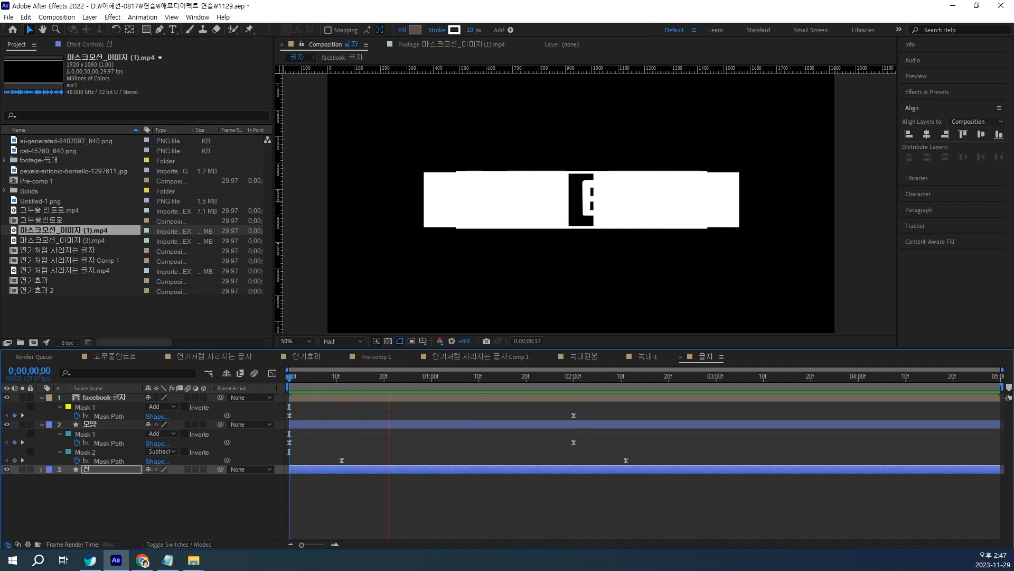
# - Give the 모양 layer a solid-color stroke and set the stroke width to 10 px
pyautogui.press('space')
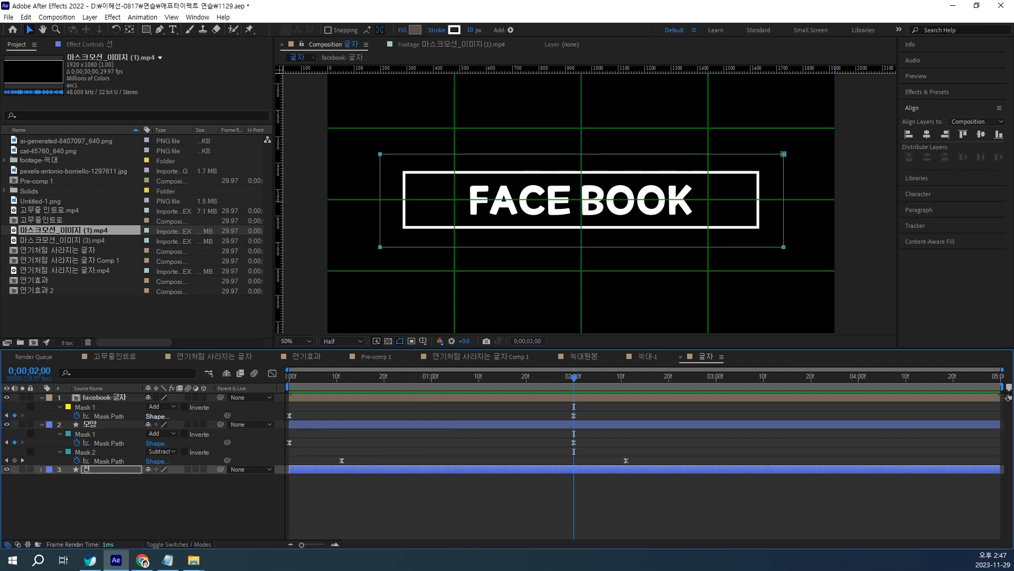
pyautogui.click(98, 424)
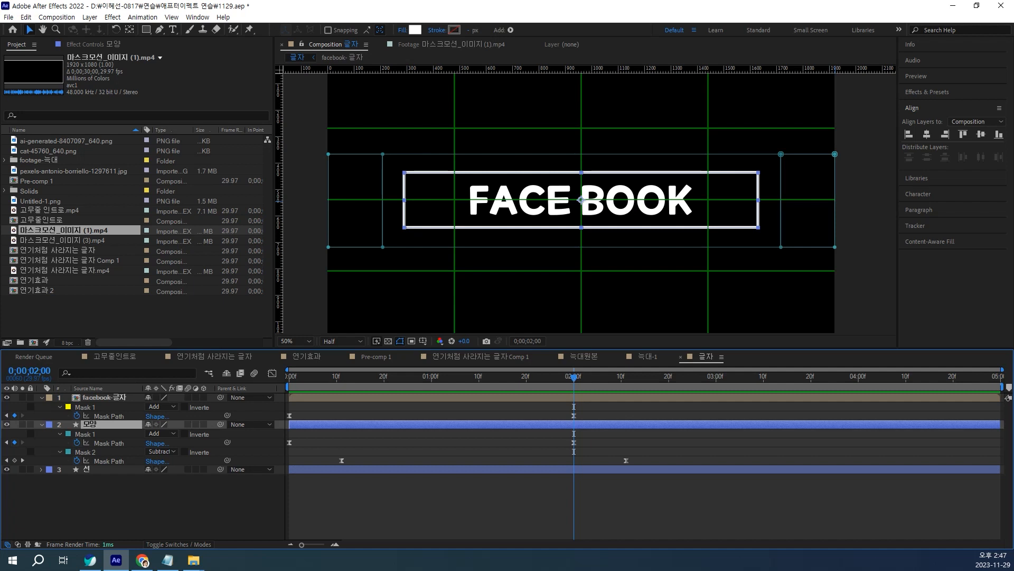
pyautogui.click(437, 30)
pyautogui.click(355, 77)
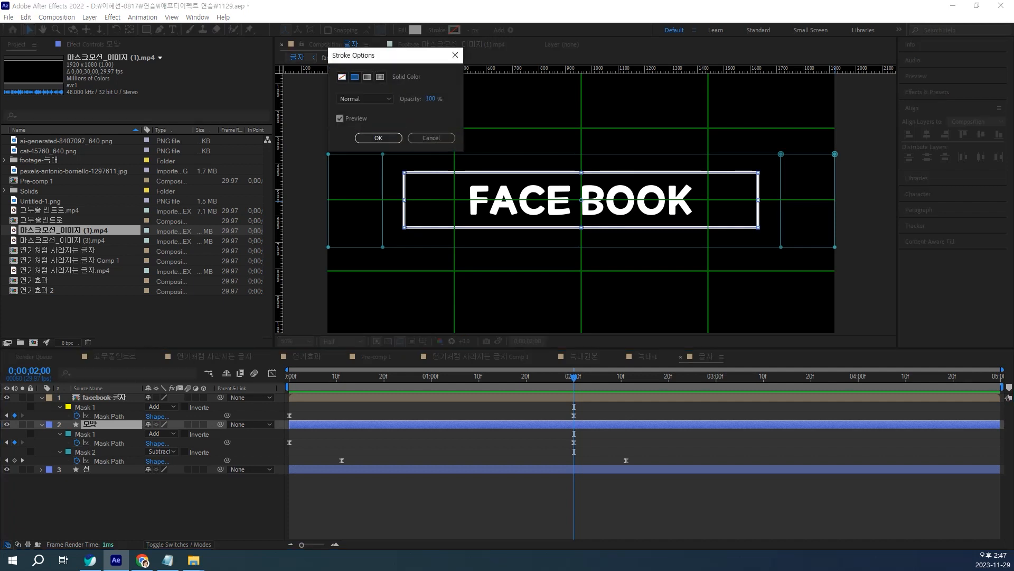
pyautogui.click(378, 138)
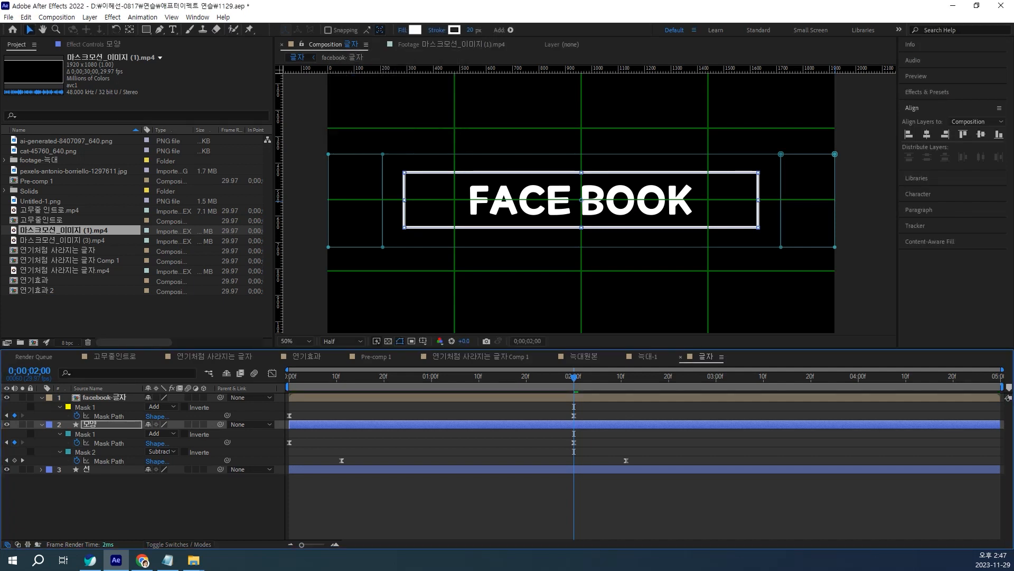
pyautogui.click(470, 30)
pyautogui.write('10')
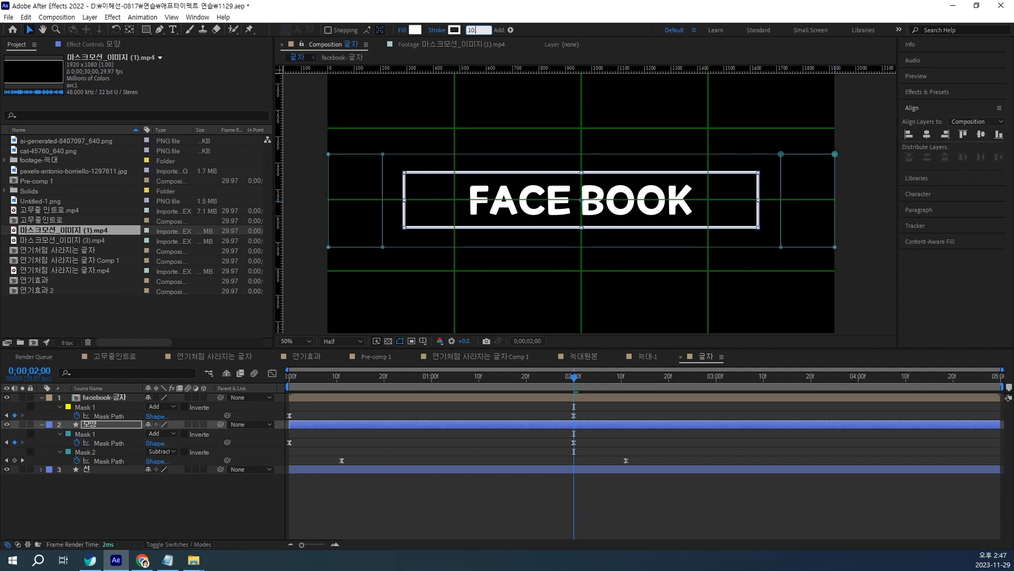
pyautogui.press('Return')
# - Replay the composition from the start to check the stroked 모양 layer against the outline and title
pyautogui.press('Home')
pyautogui.press('space')
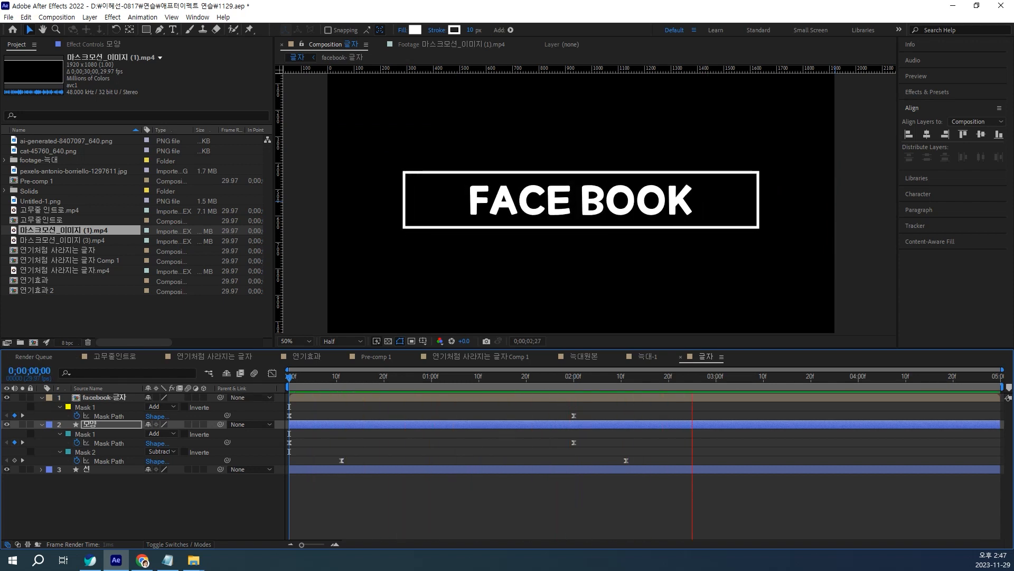
pyautogui.press('space')
pyautogui.press('space')
pyautogui.press('space')
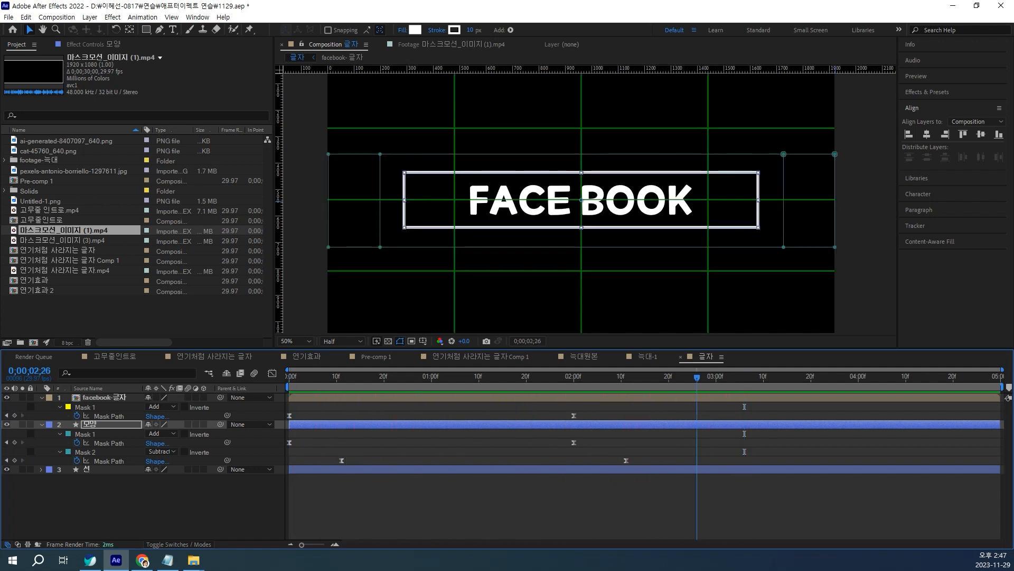
pyautogui.press('space')
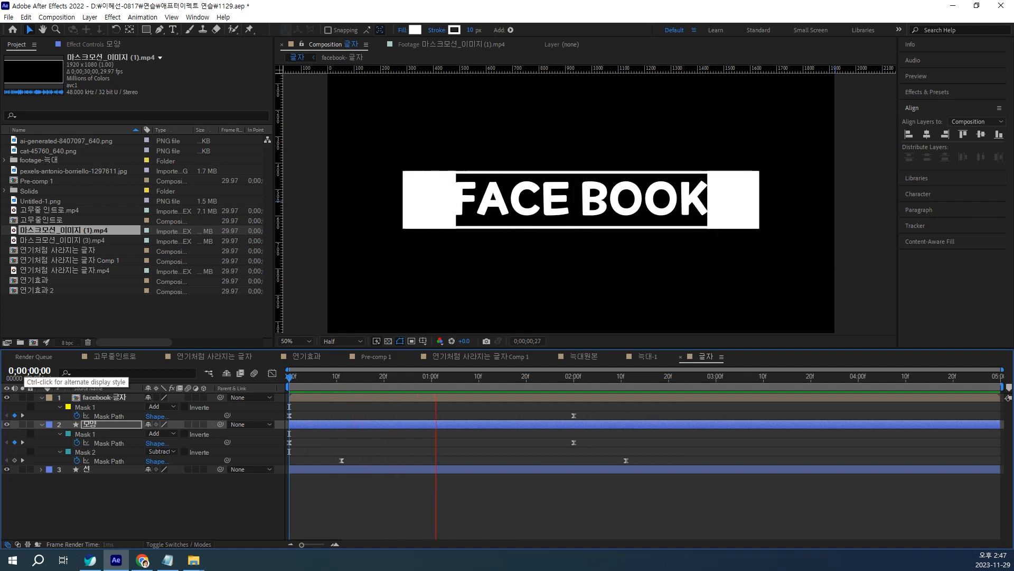
pyautogui.press('space')
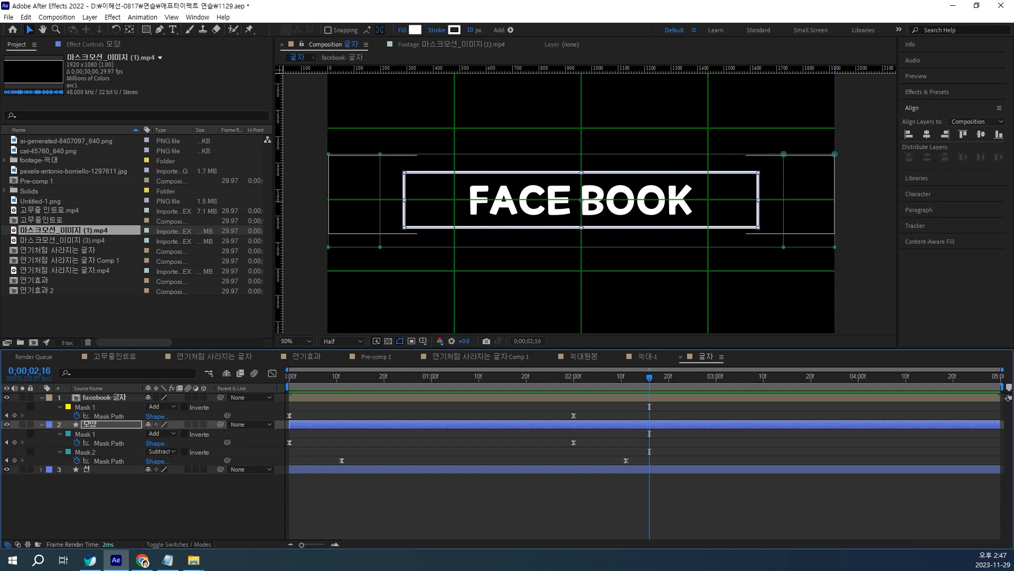
# - Delete the facebook-글자 layer and check the width of the 모양 layer's Mask 1 at 0;00;02;16
pyautogui.click(104, 397)
pyautogui.press('Delete')
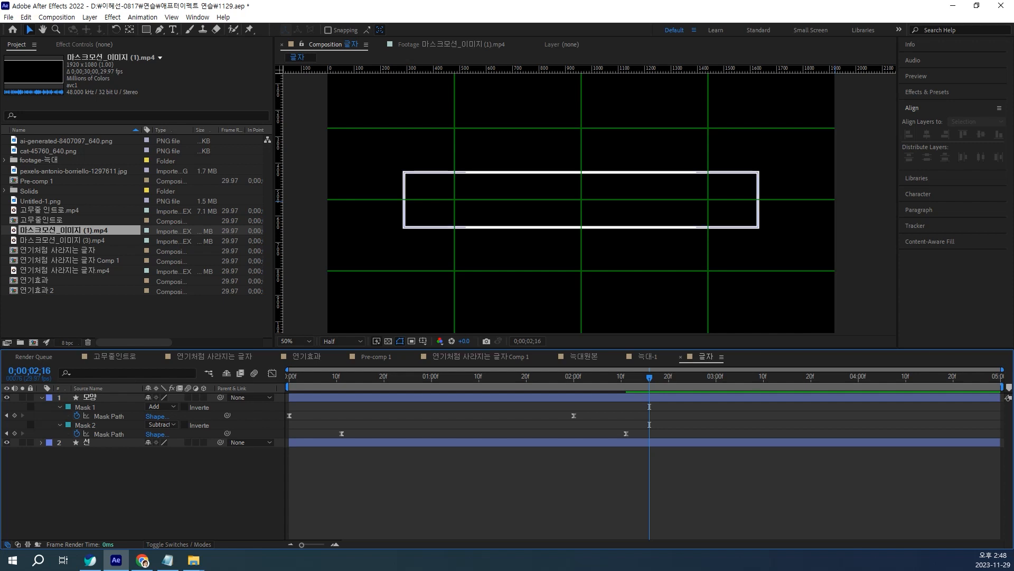
pyautogui.click(90, 397)
pyautogui.click(85, 407)
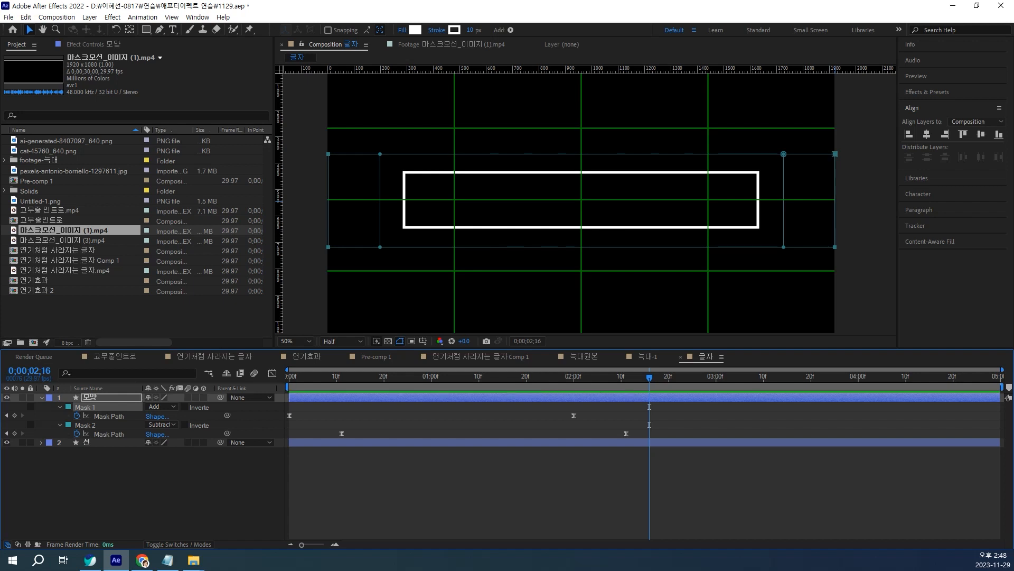
pyautogui.click(835, 201)
pyautogui.hotkey('ctrl', 't')
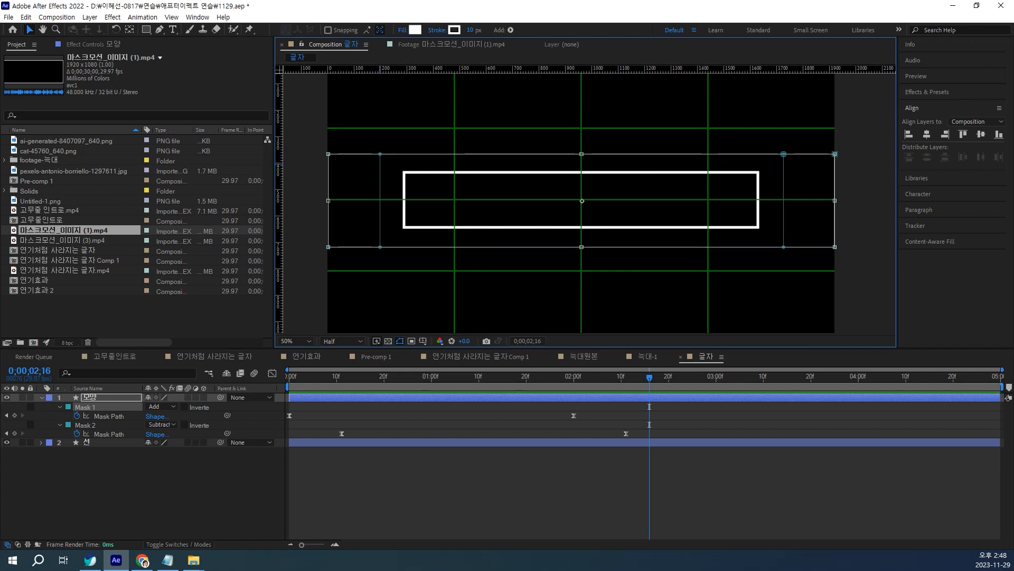
# - At 0;00;02;16, widen the 모양 layer's Mask 2 on both sides to span the full frame width
pyautogui.click(86, 425)
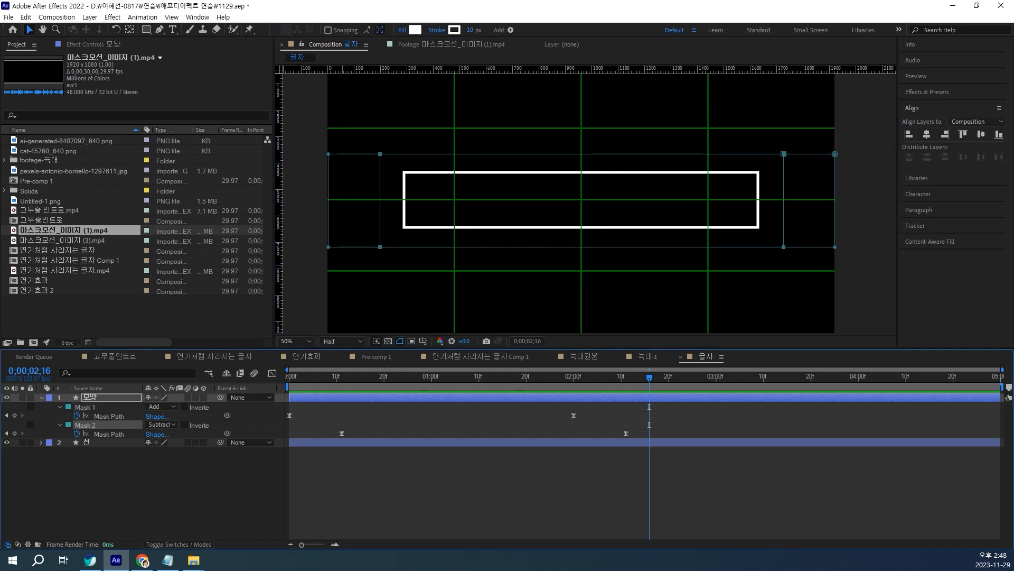
pyautogui.doubleClick(381, 201)
pyautogui.moveTo(380, 201); pyautogui.dragTo(328, 201)
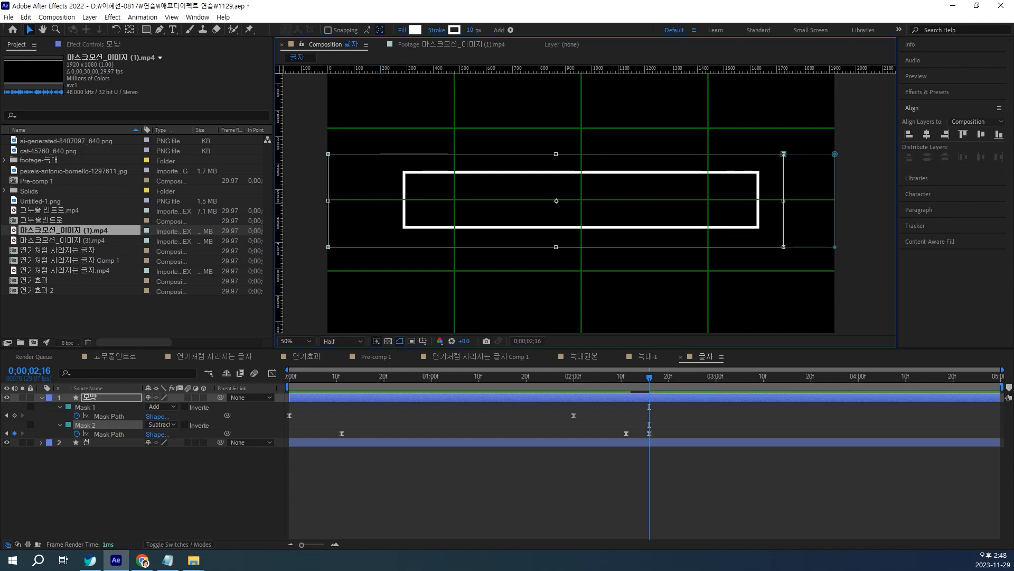
pyautogui.moveTo(835, 154); pyautogui.dragTo(836, 153)
# - Reveal the 선 layer's mask path keyframes and inspect its mask at 0;00;02;00
pyautogui.click(95, 442)
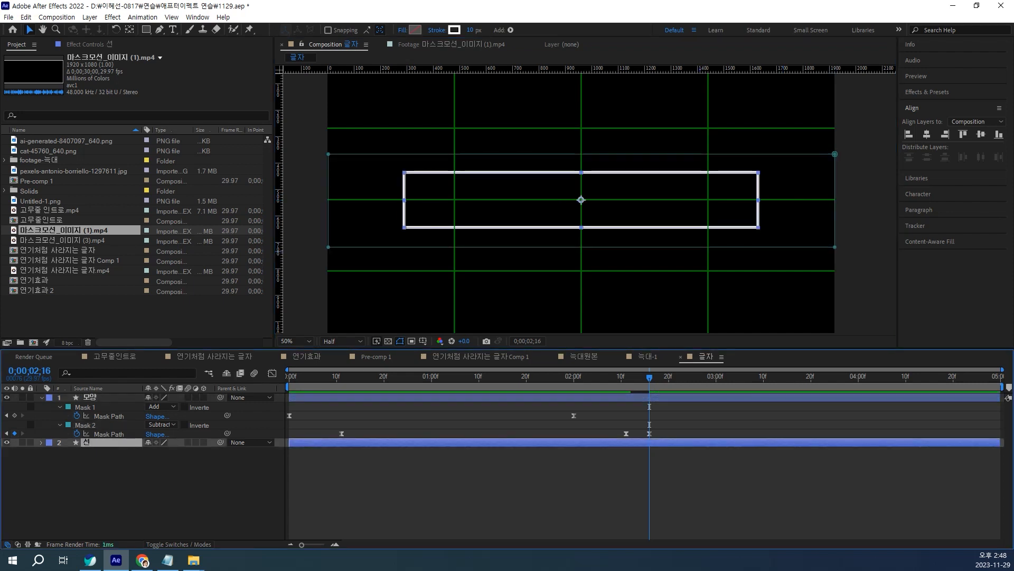
pyautogui.press('m')
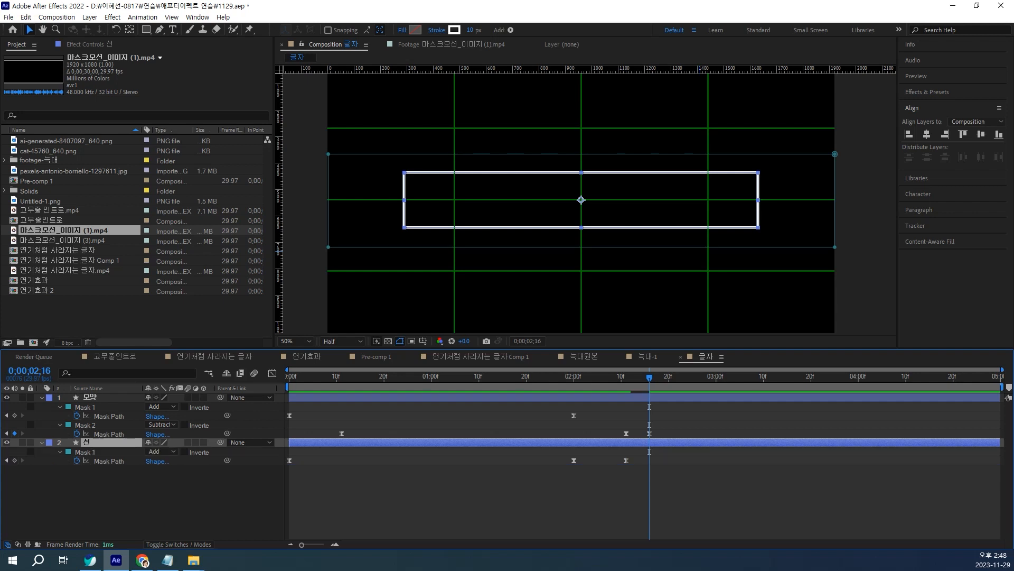
pyautogui.click(109, 461)
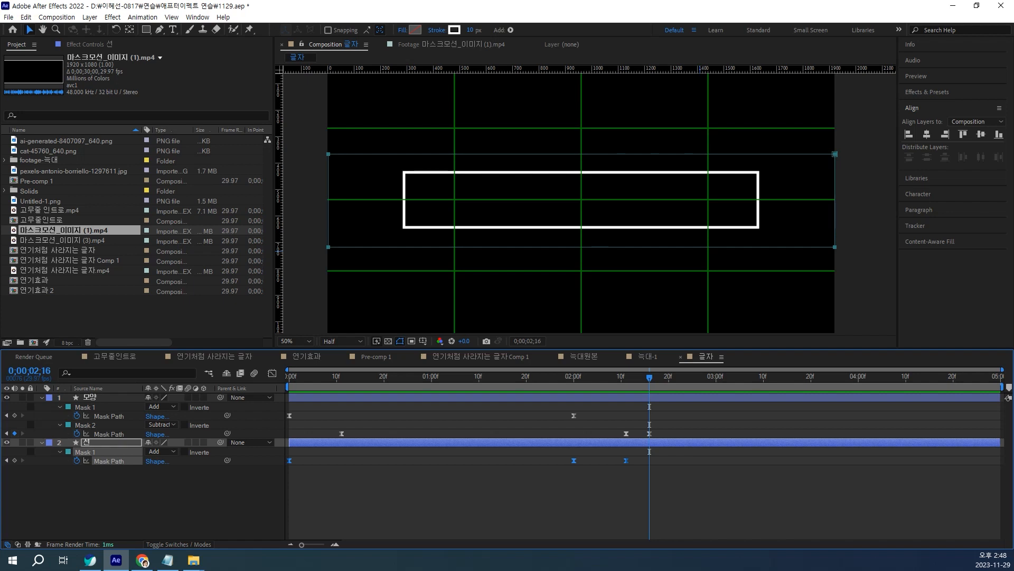
pyautogui.moveTo(649, 377); pyautogui.dragTo(574, 377)
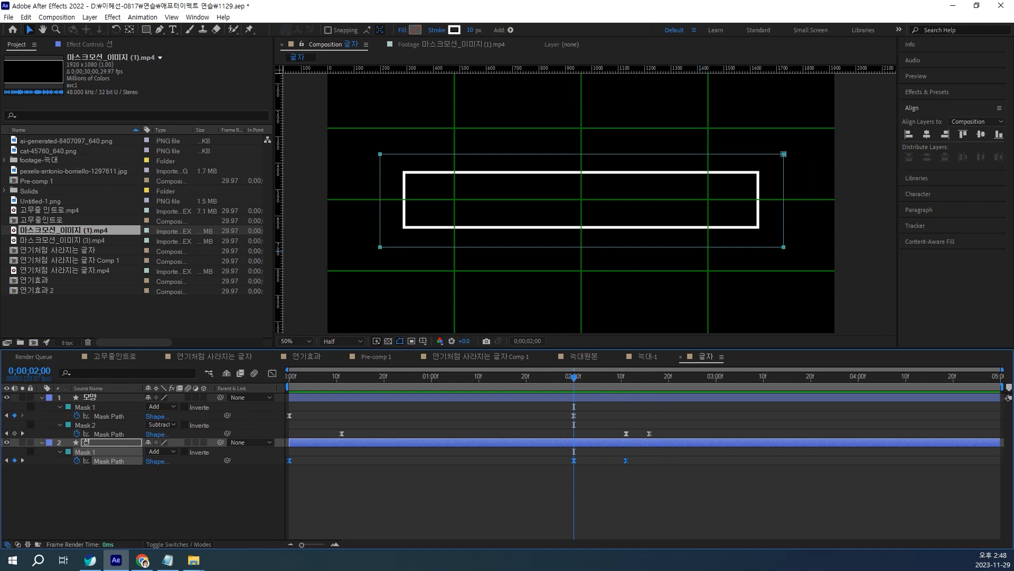
# - Delete the 모양 layer's Mask 2 keyframe at 0;00;02;11 and move its full-width keyframe from 0;00;02;16 to that time
pyautogui.click(626, 434)
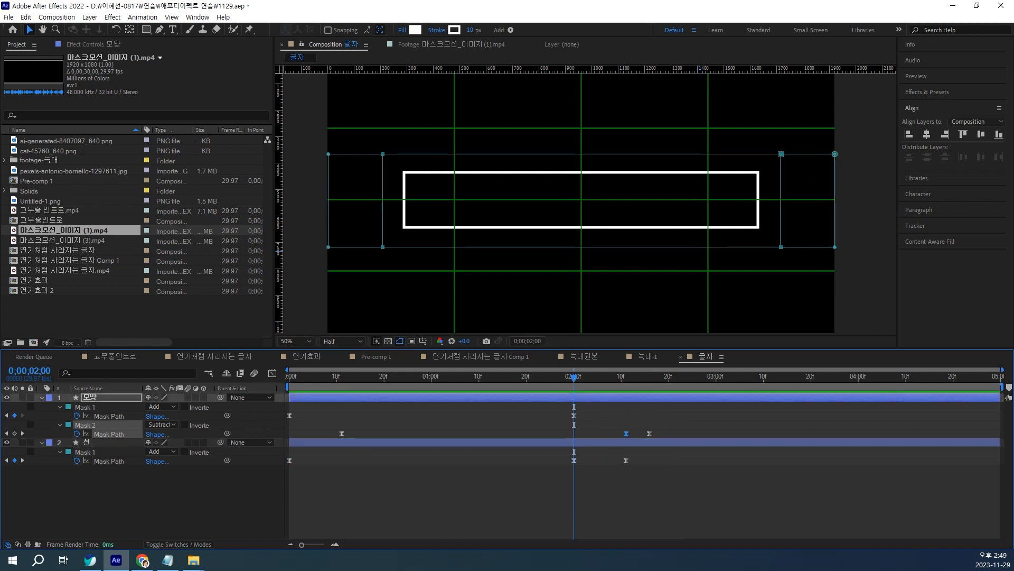
pyautogui.moveTo(649, 434); pyautogui.dragTo(653, 433)
pyautogui.press('Delete')
pyautogui.moveTo(654, 434); pyautogui.dragTo(626, 434)
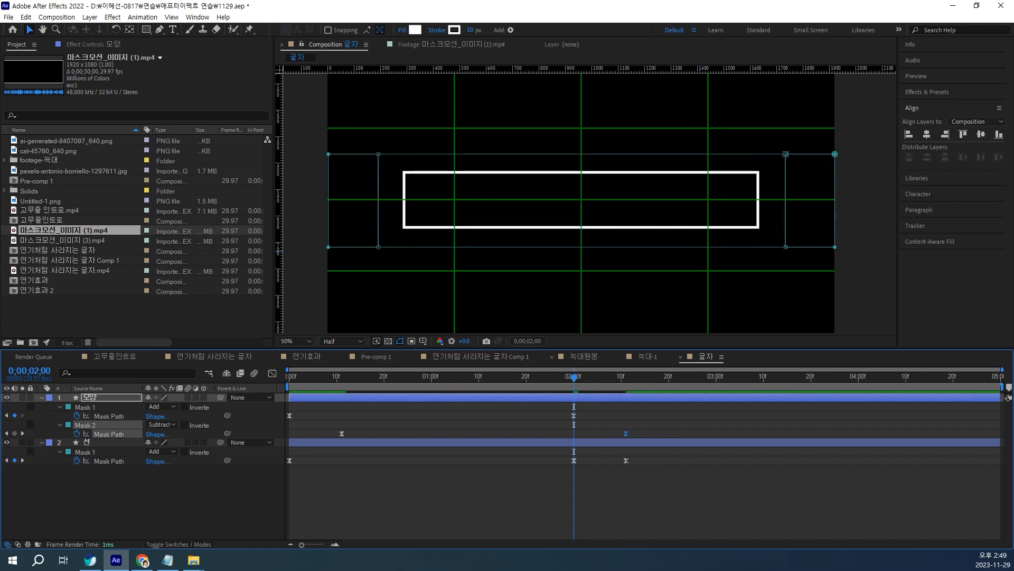
# - Play the composition from the start to check the adjusted Mask 2 animation
pyautogui.moveTo(574, 377); pyautogui.dragTo(289, 378)
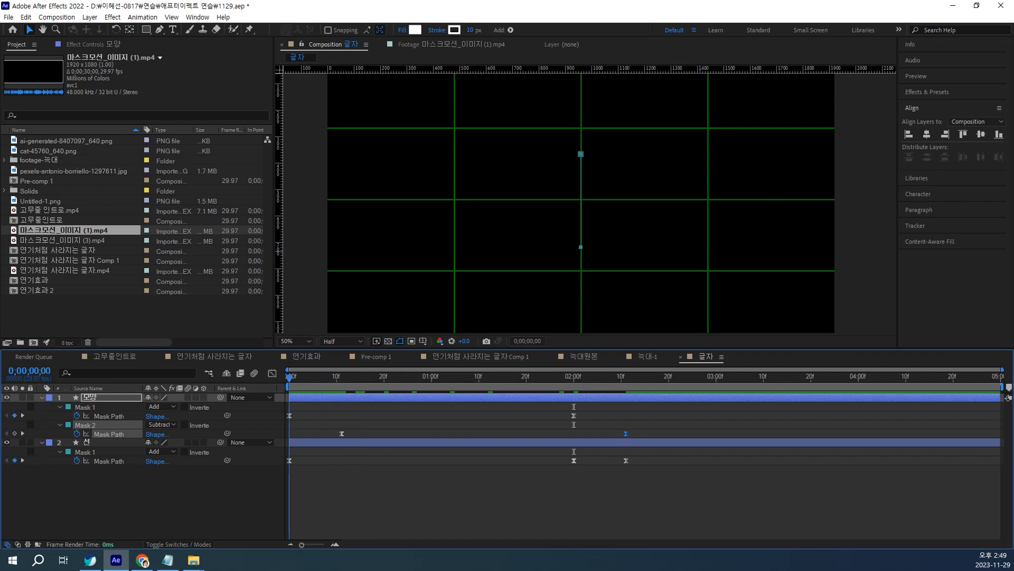
pyautogui.press('space')
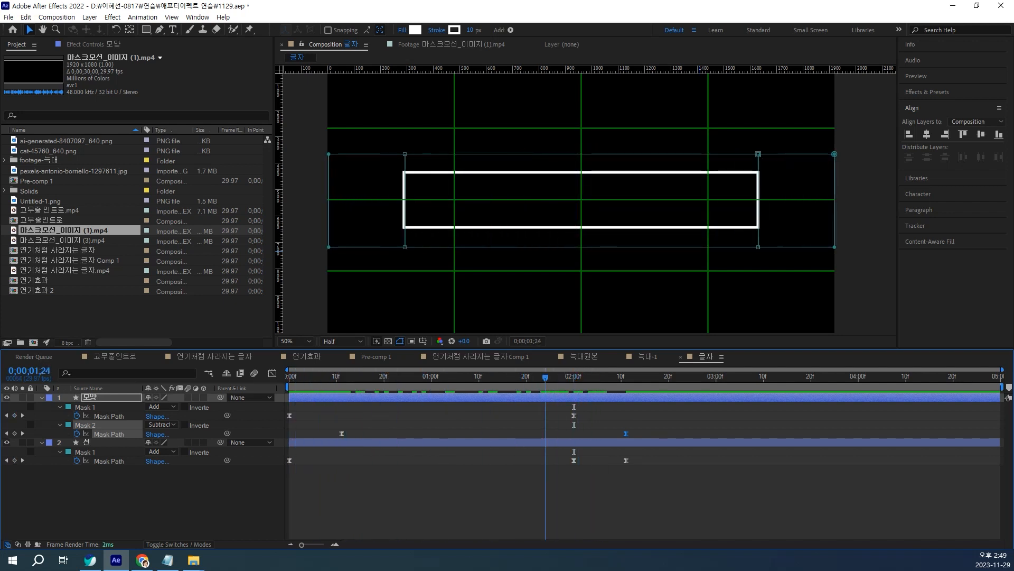
pyautogui.press('space')
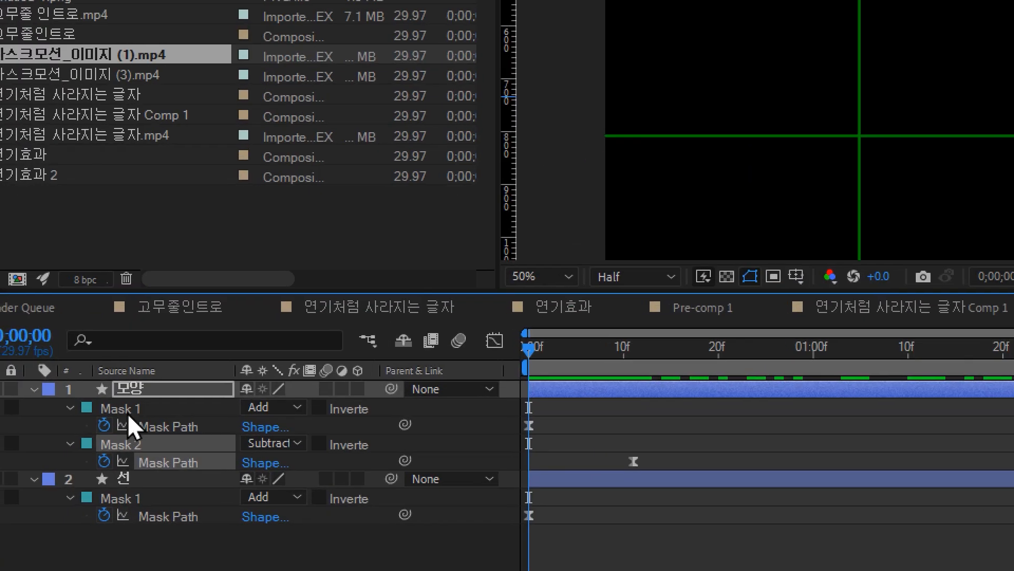
# - Delete Mask 2 from the 모양 layer, leaving only Mask 1
pyautogui.click(127, 413)
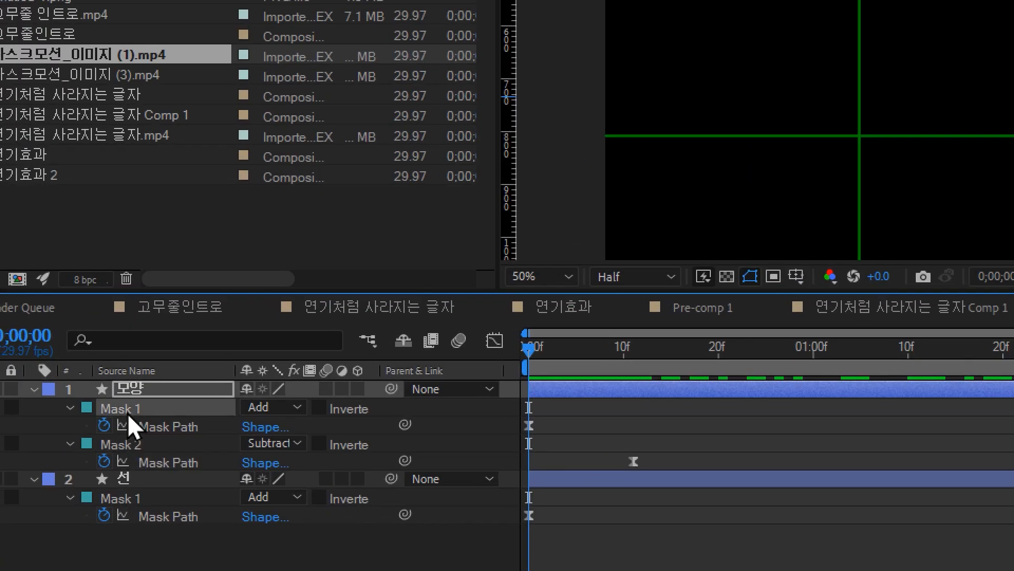
pyautogui.click(132, 442)
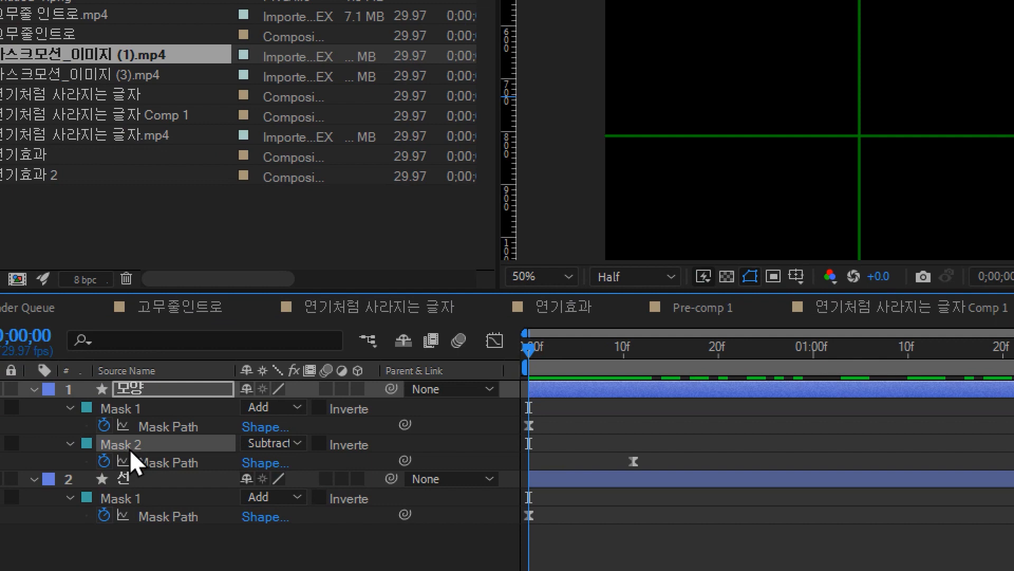
pyautogui.press('Delete')
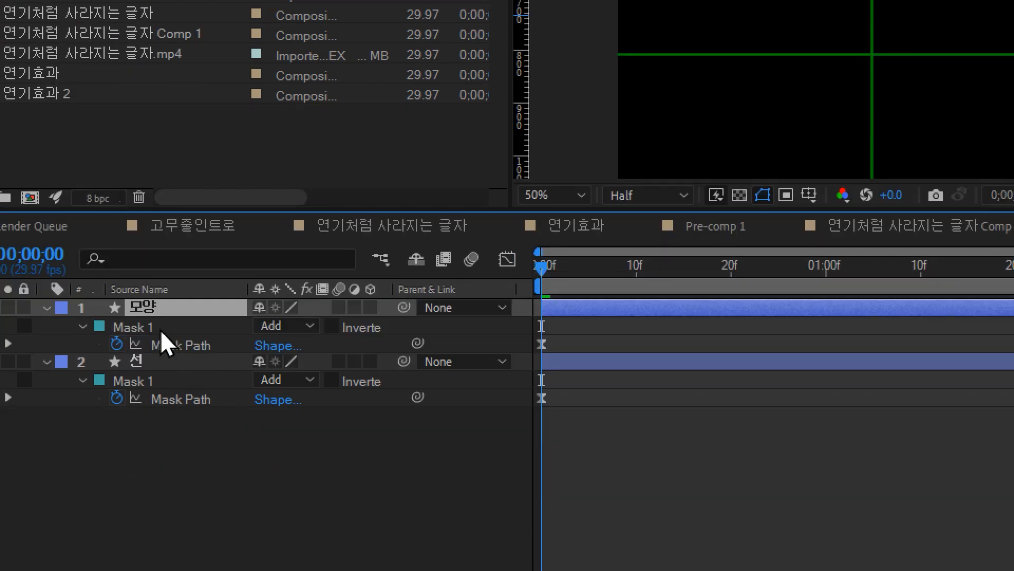
# - Delete the 선 layer from the composition
pyautogui.click(148, 323)
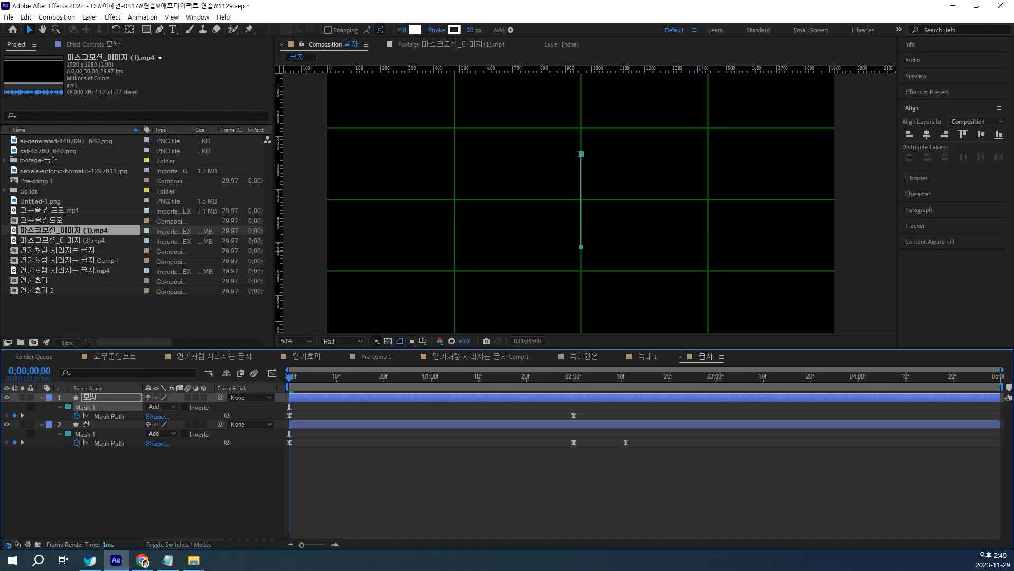
pyautogui.click(89, 397)
pyautogui.click(87, 424)
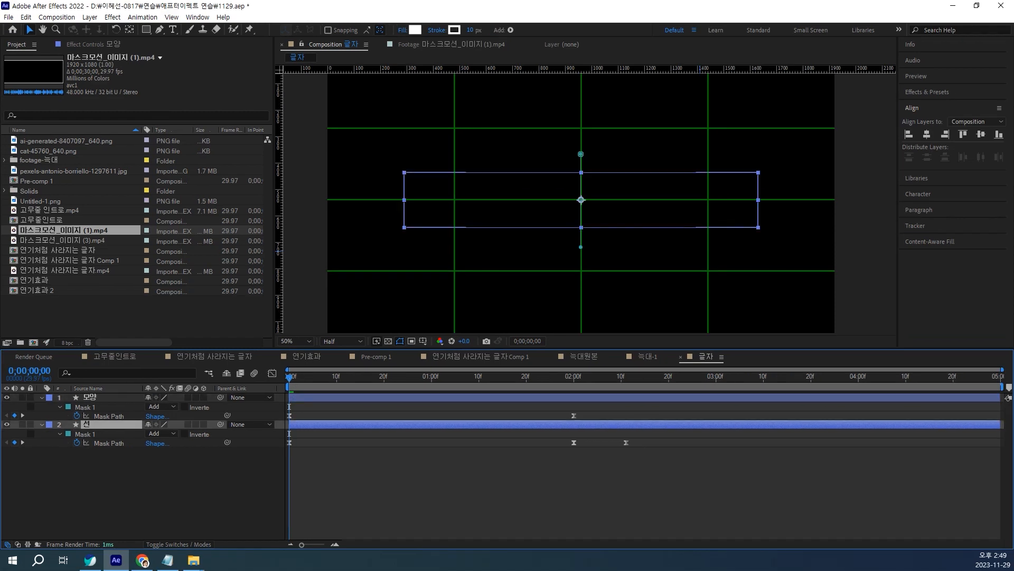
pyautogui.press('Delete')
# - Play the composition to review the 모양 layer's Mask 1 reveal on its own
pyautogui.click(90, 397)
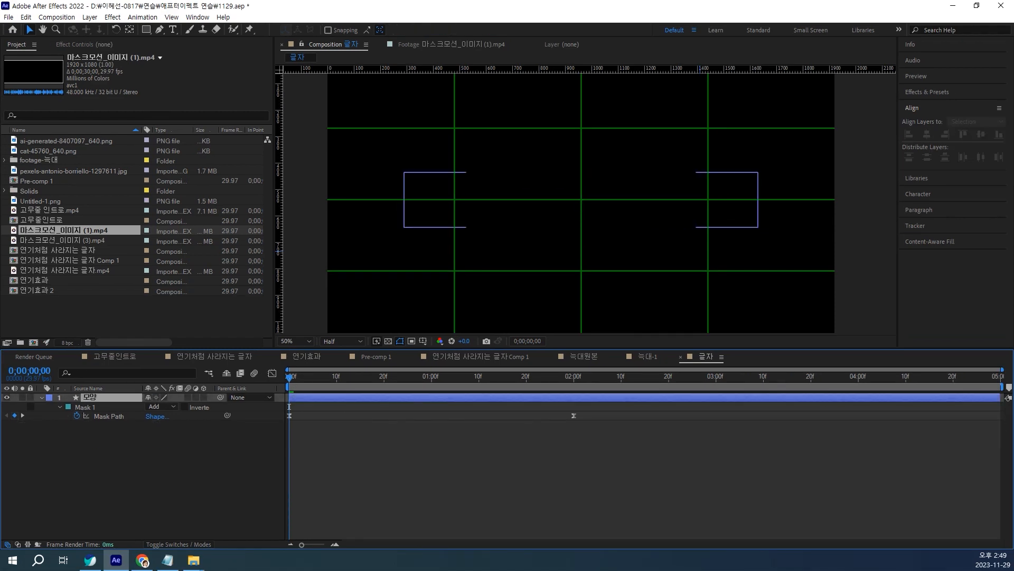
pyautogui.press('space')
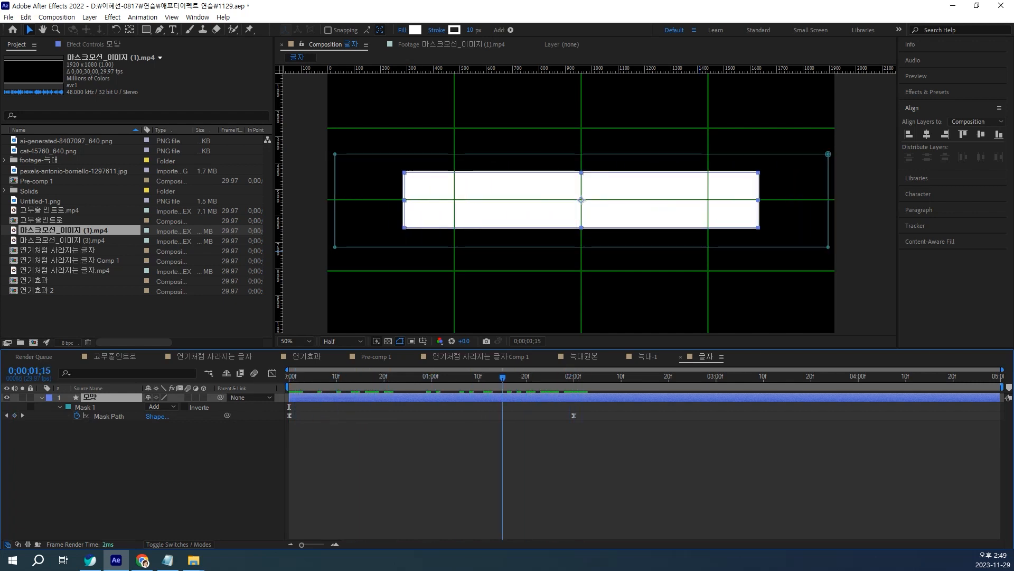
pyautogui.press('space')
pyautogui.press('space')
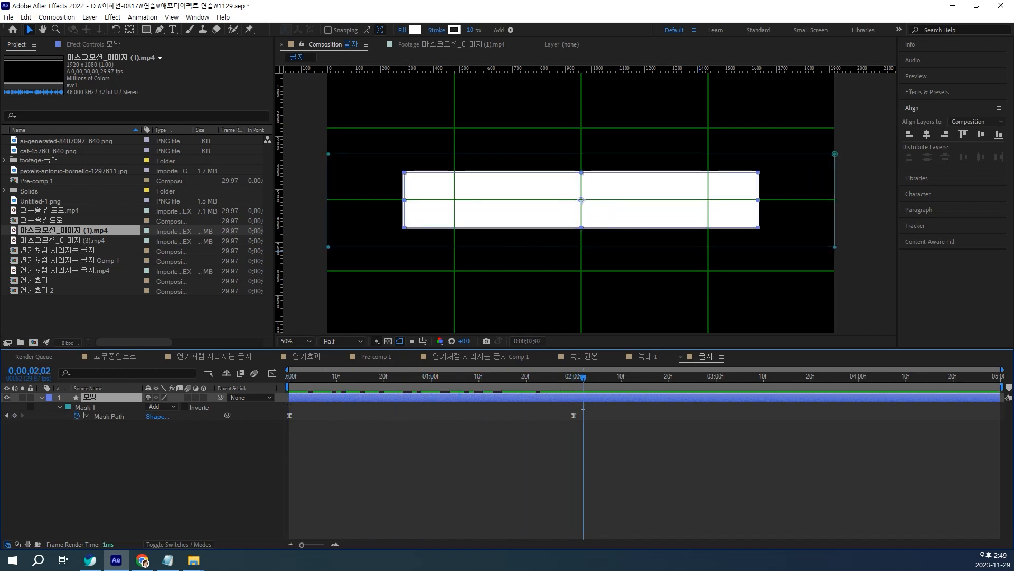
# - Duplicate Mask 1 on the 모양 layer to make a second mask
pyautogui.click(85, 407)
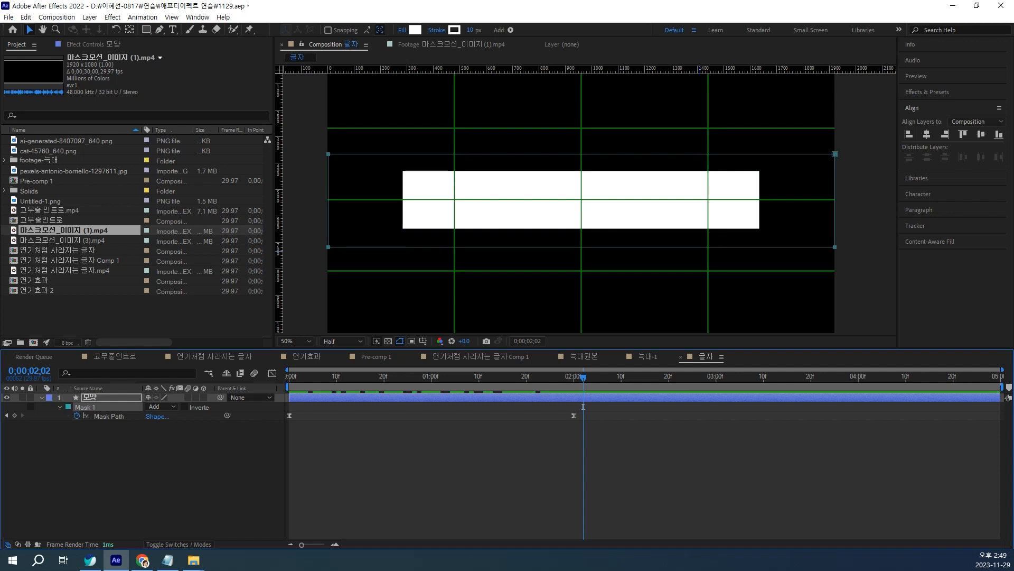
pyautogui.click(584, 407)
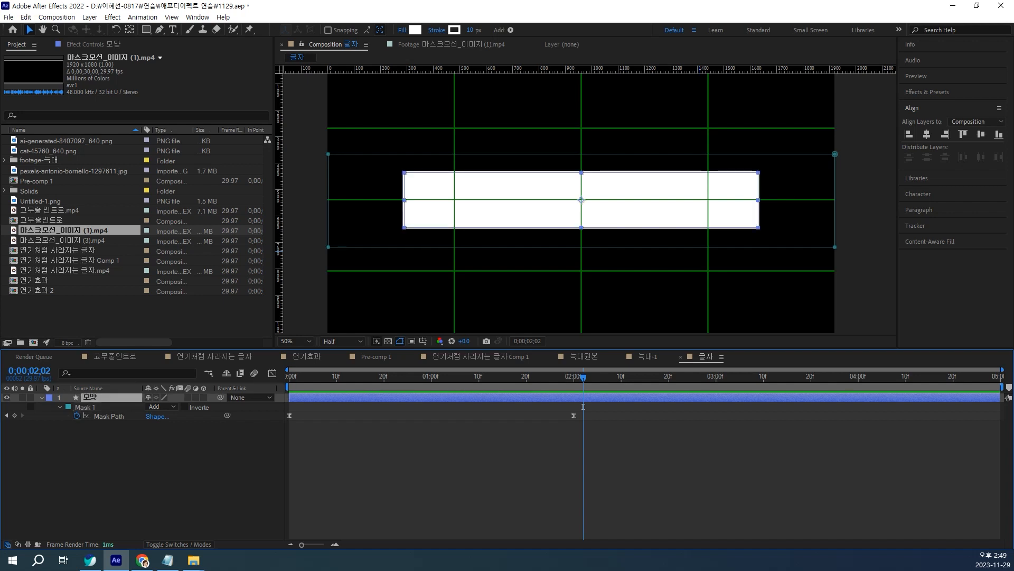
pyautogui.click(584, 407)
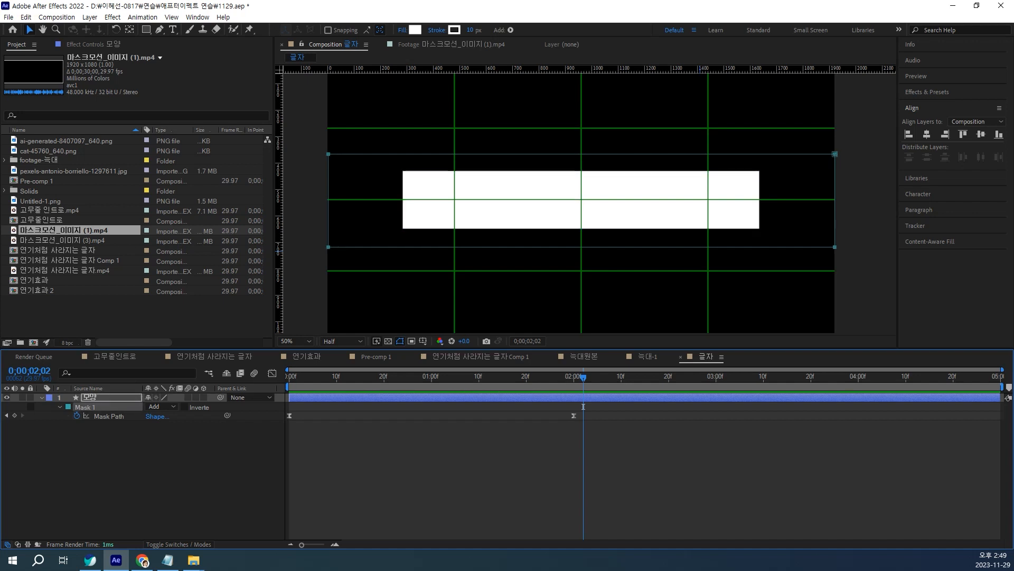
pyautogui.hotkey('ctrl', 'd')
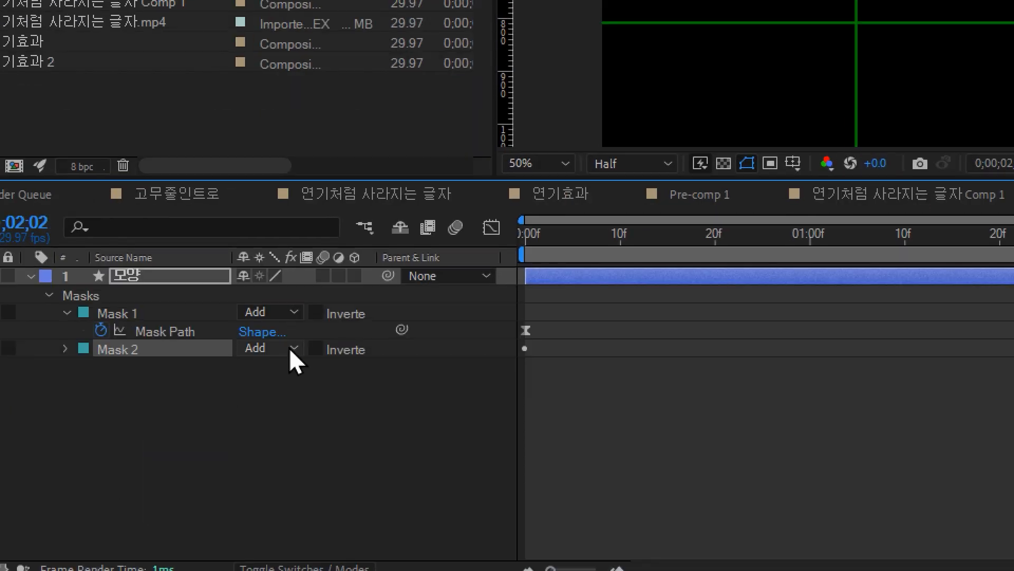
# - Set Mask 2 on the 모양 layer to Subtract and delay both of its Mask Path keyframes by about 11 frames
pyautogui.click(290, 347)
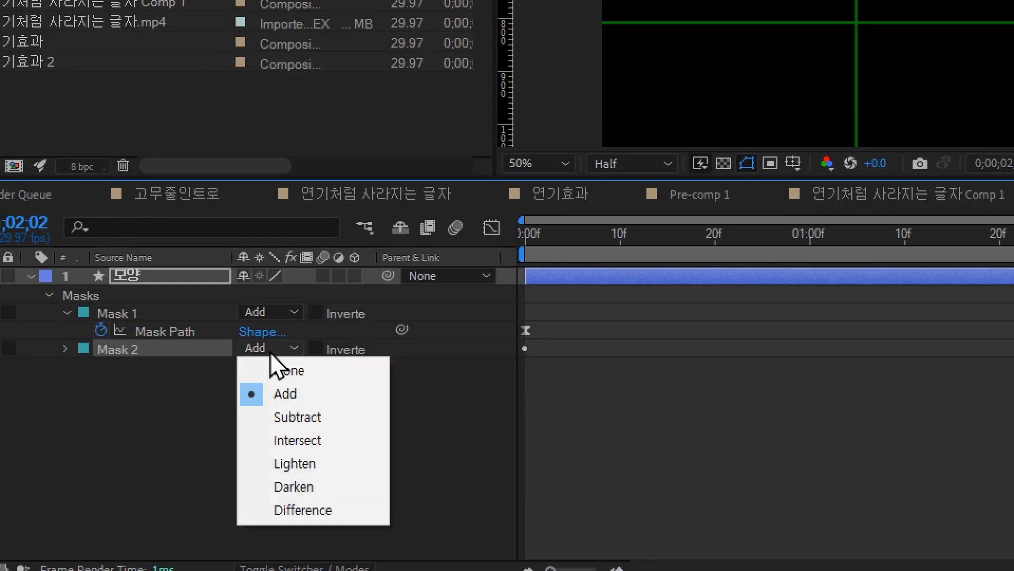
pyautogui.click(296, 422)
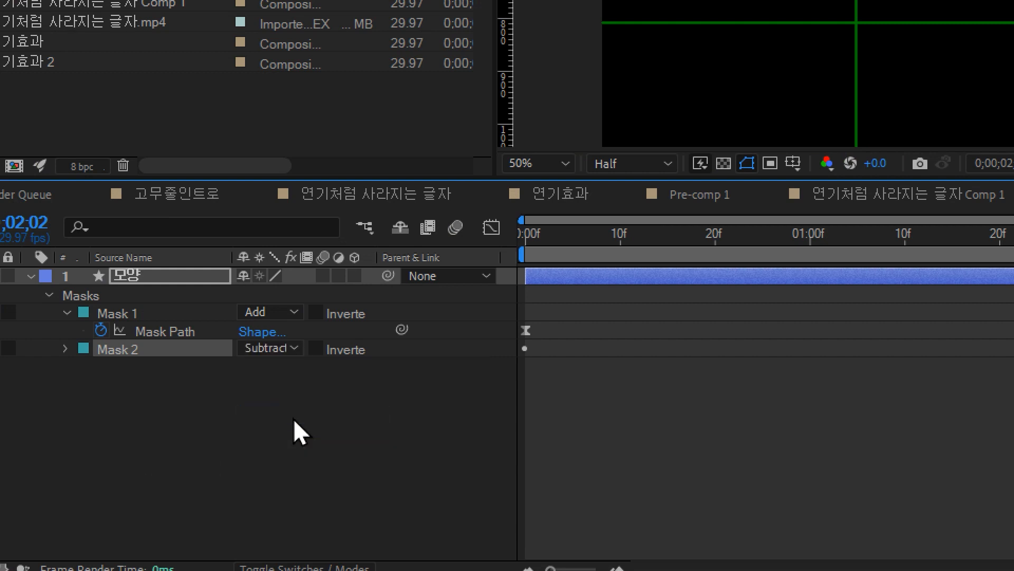
pyautogui.press('u')
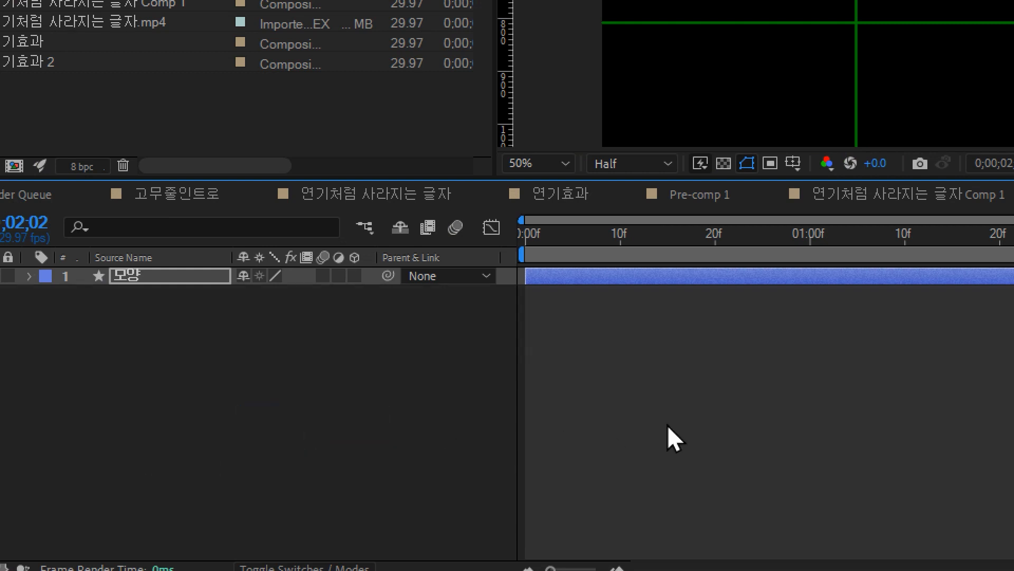
pyautogui.press('u')
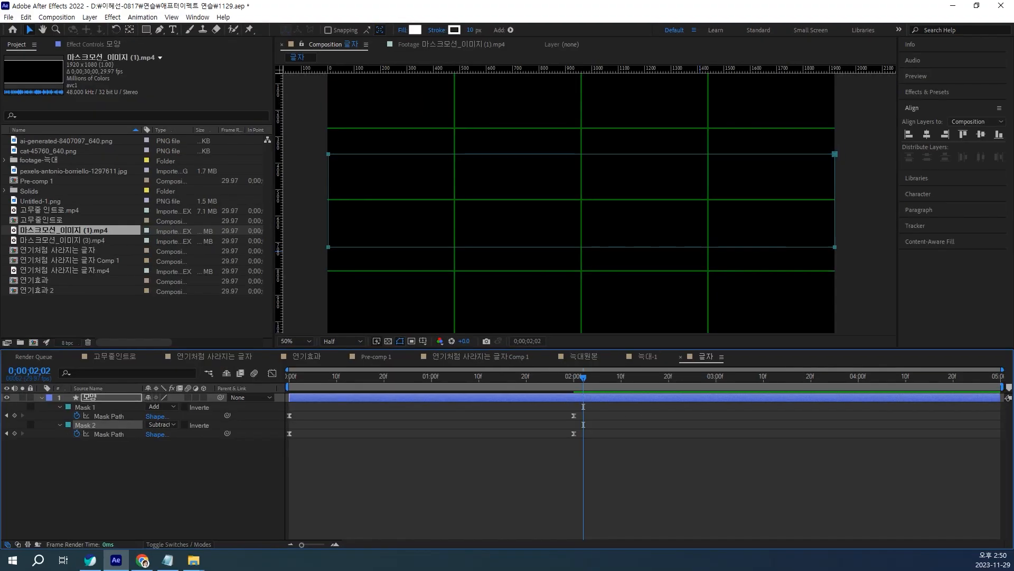
pyautogui.moveTo(614, 456); pyautogui.dragTo(341, 434)
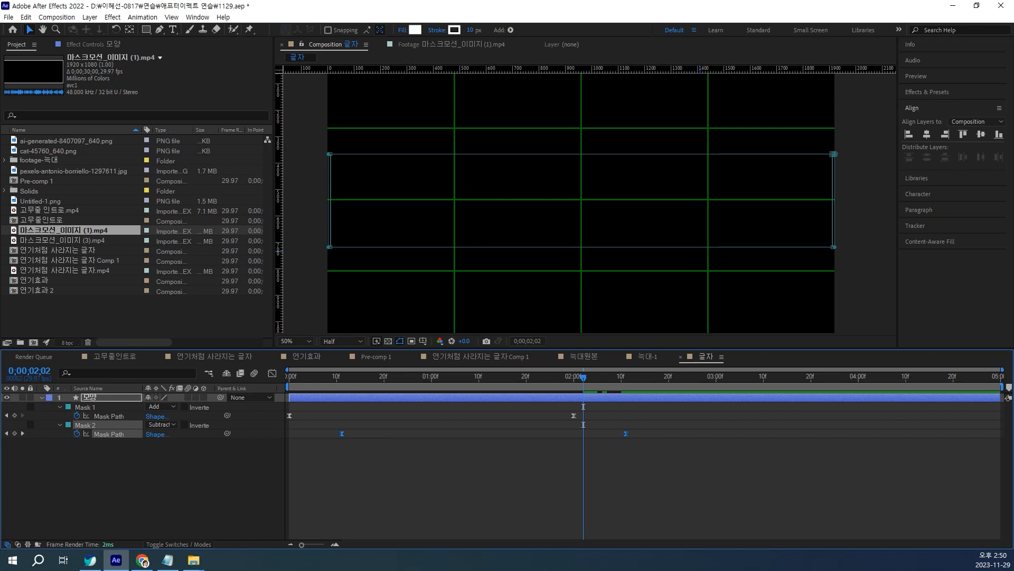
# - Play the composition from the start to review how the subtracting Mask 2 hides the white 모양 shape
pyautogui.moveTo(583, 377); pyautogui.dragTo(289, 377)
pyautogui.press('space')
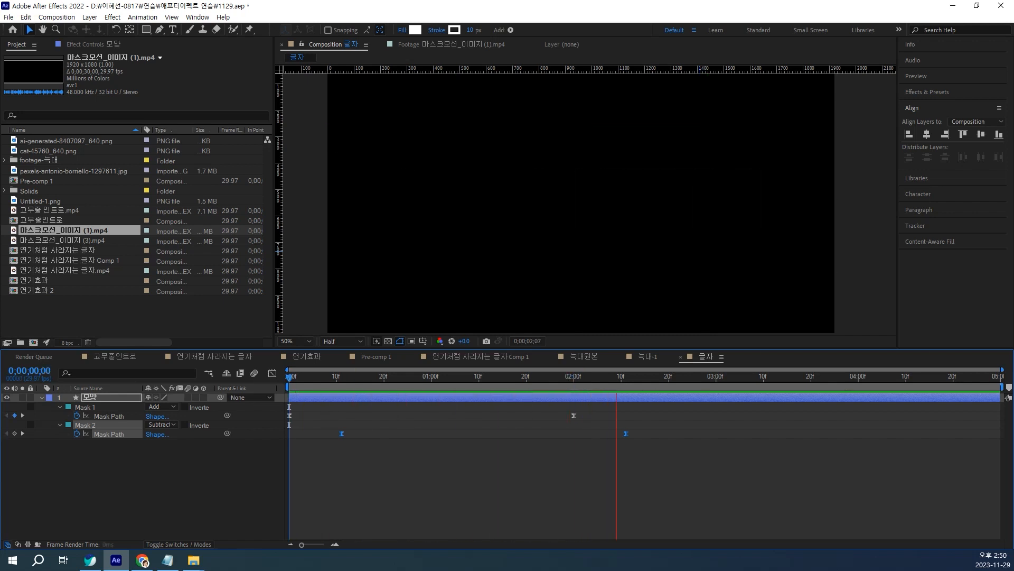
pyautogui.press('space')
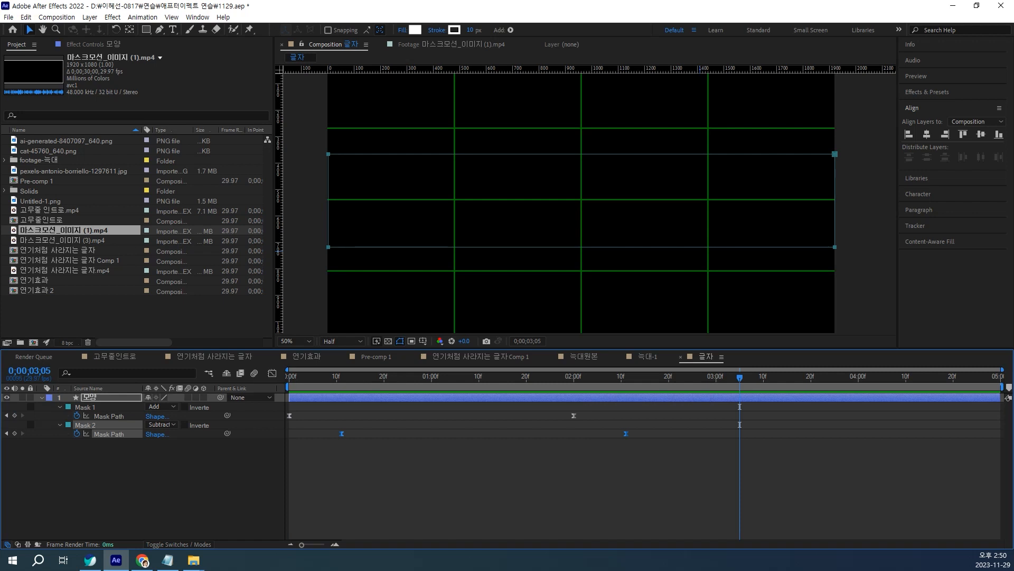
pyautogui.press('Home')
pyautogui.press('space')
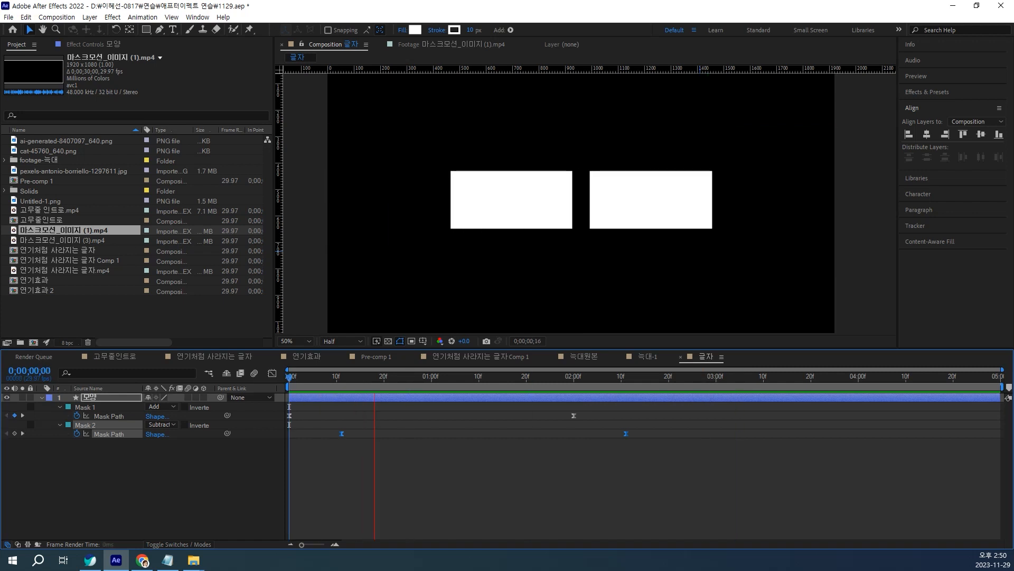
pyautogui.press('space')
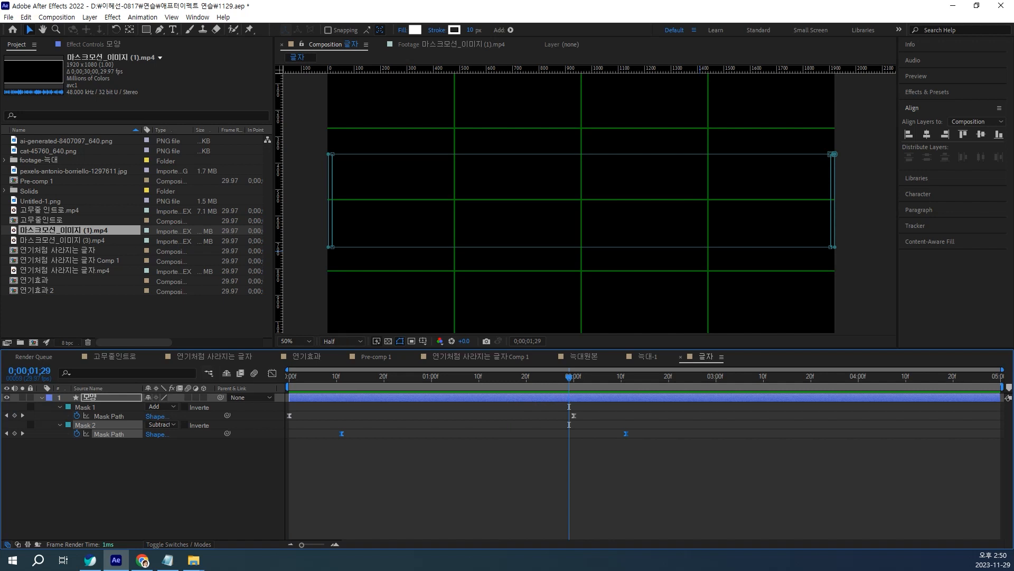
# - Duplicate the 모양 layer, rename the copy 선, and place it below the 모양 layer
pyautogui.click(91, 397)
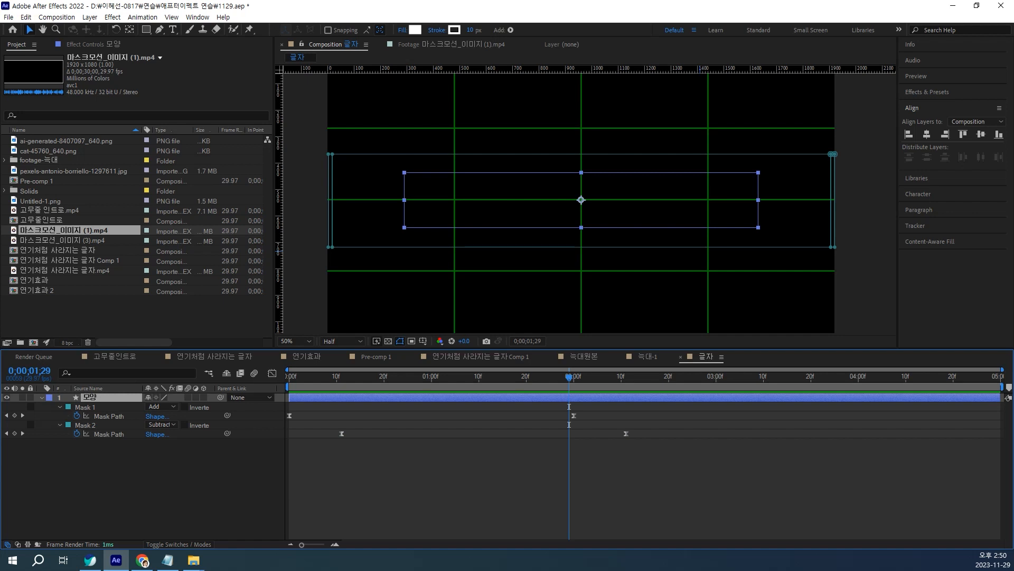
pyautogui.hotkey('ctrl', 'd')
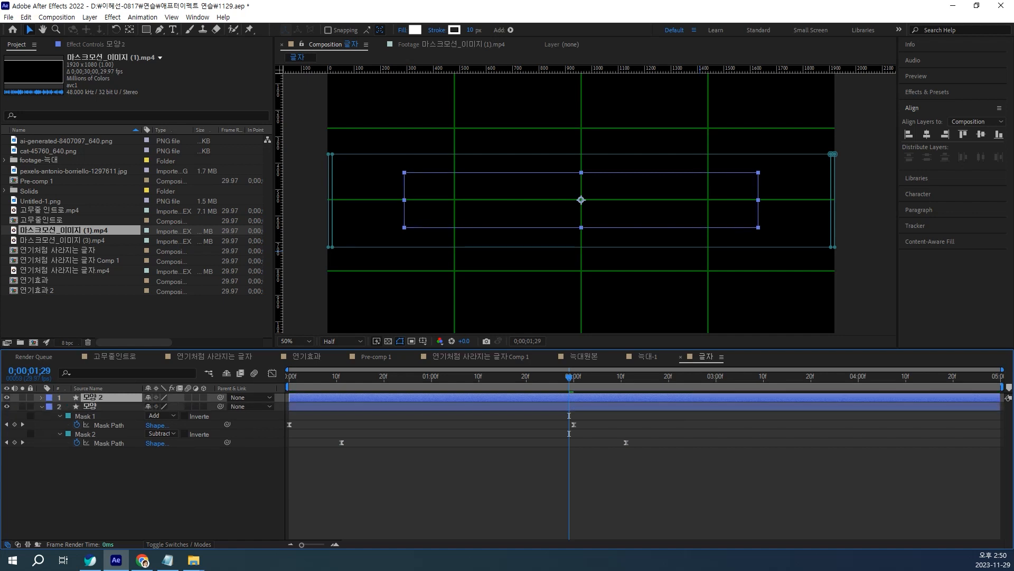
pyautogui.press('Return')
pyautogui.write('tjs')
pyautogui.press('BackSpace')
pyautogui.press('BackSpace')
pyautogui.press('BackSpace')
pyautogui.write('선')
pyautogui.press('Return')
pyautogui.moveTo(105, 397); pyautogui.dragTo(107, 462)
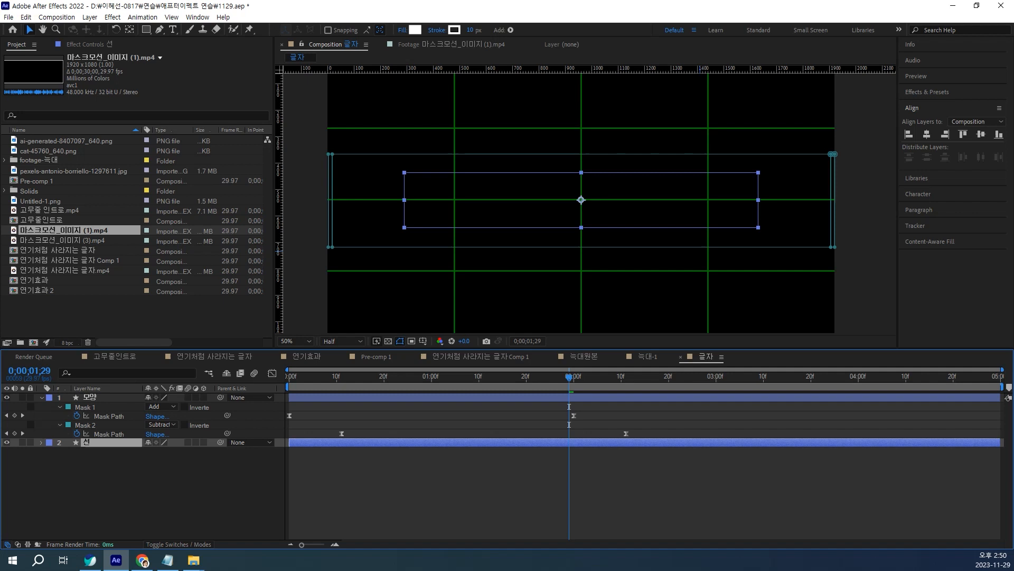
# - Delete Mask 2 from the 선 layer, keeping its Mask 1
pyautogui.hotkey('ctrl', 'v')
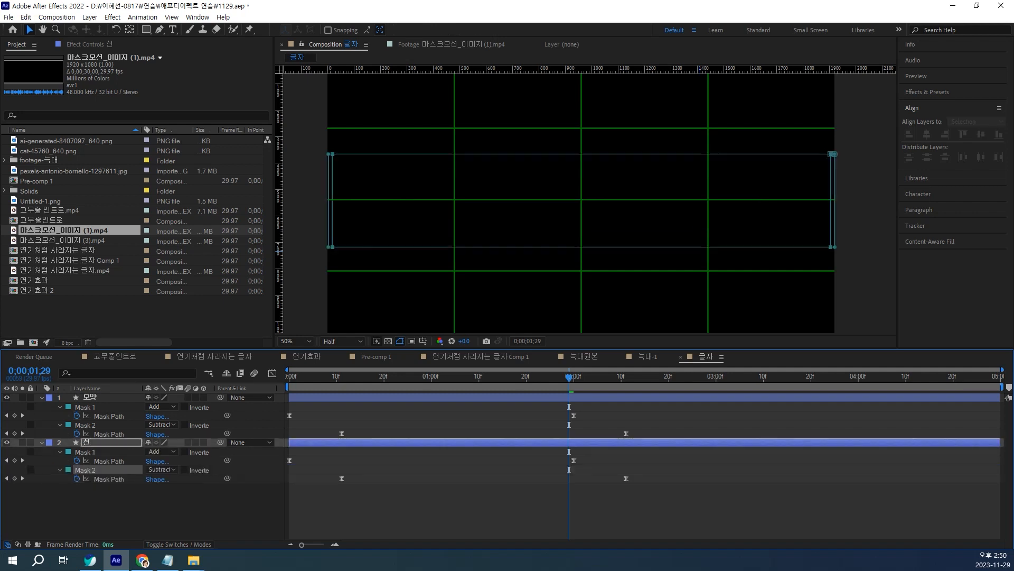
pyautogui.press('Delete')
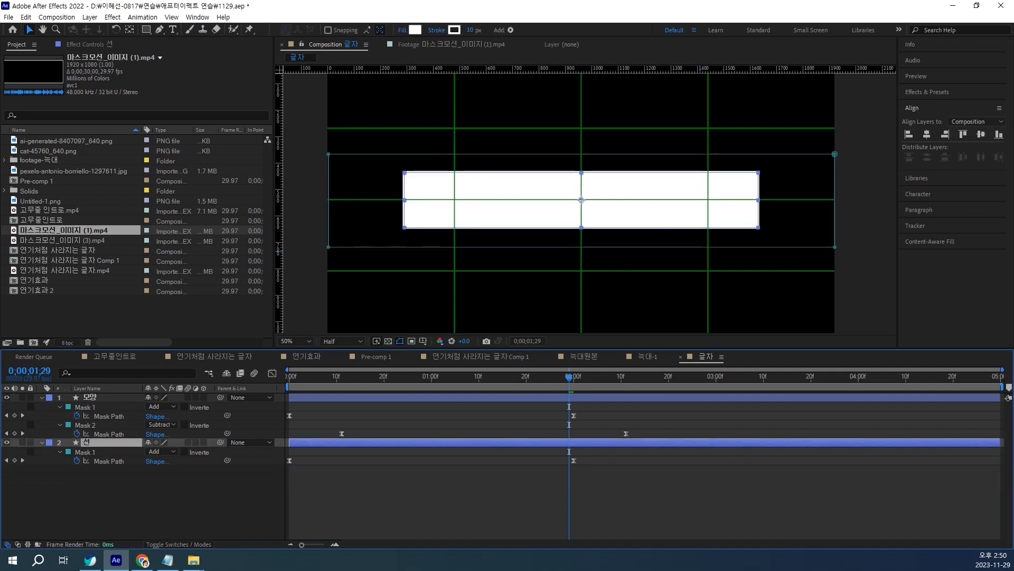
# - Play the composition from the start to review the 모양 and 선 layers together
pyautogui.press('j')
pyautogui.press('j')
pyautogui.press('space')
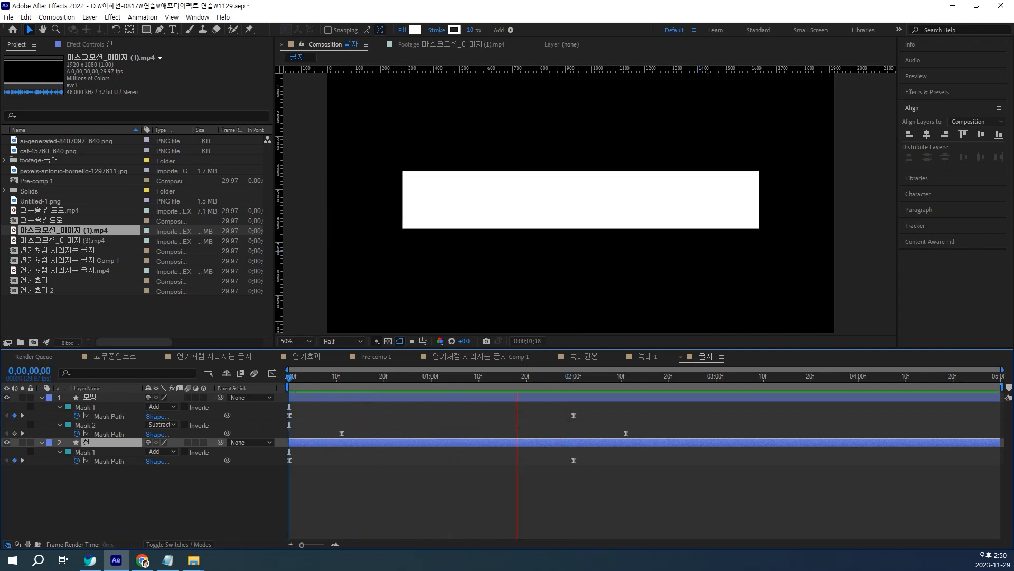
pyautogui.press('space')
pyautogui.moveTo(579, 377); pyautogui.dragTo(289, 377)
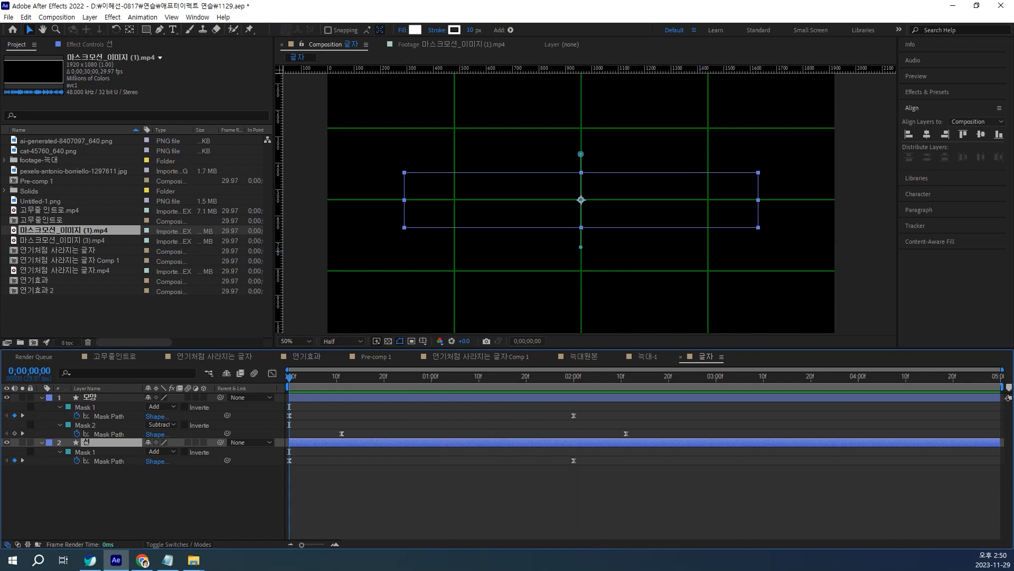
pyautogui.press('space')
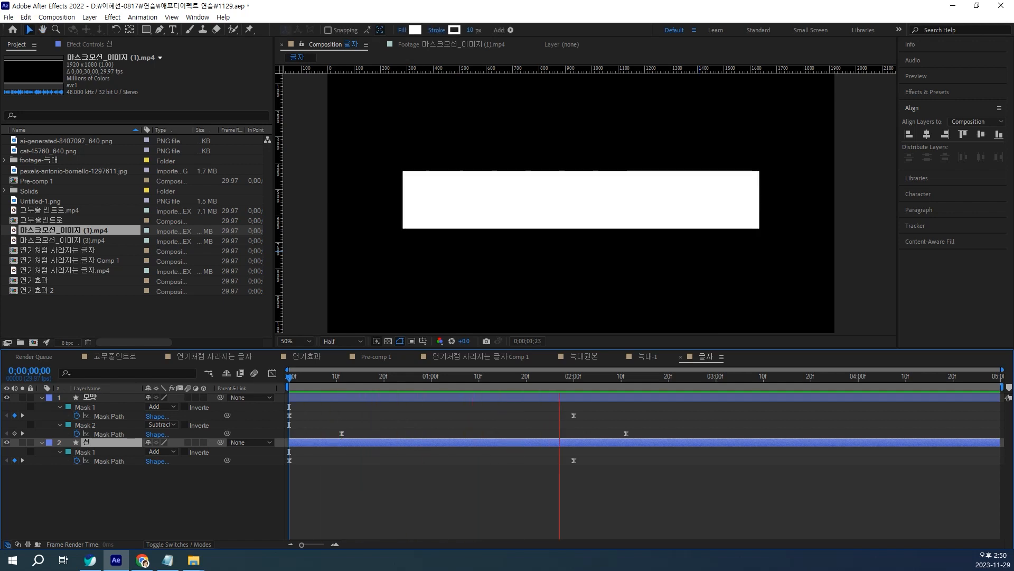
# - Set the 선 layer's fill to None, keeping its white stroke, and stop the preview with that layer selected
pyautogui.click(402, 30)
pyautogui.click(342, 77)
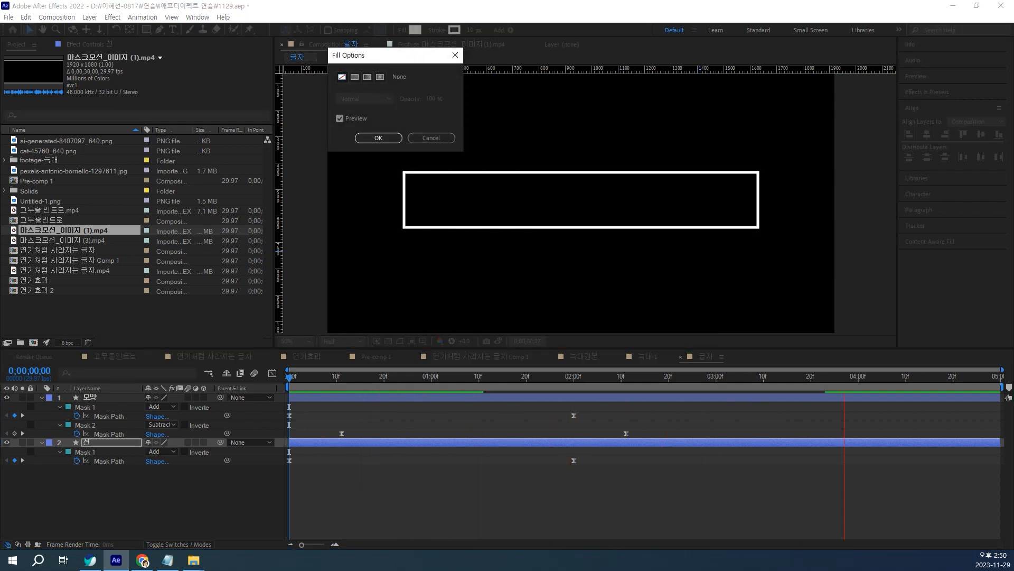
pyautogui.click(378, 138)
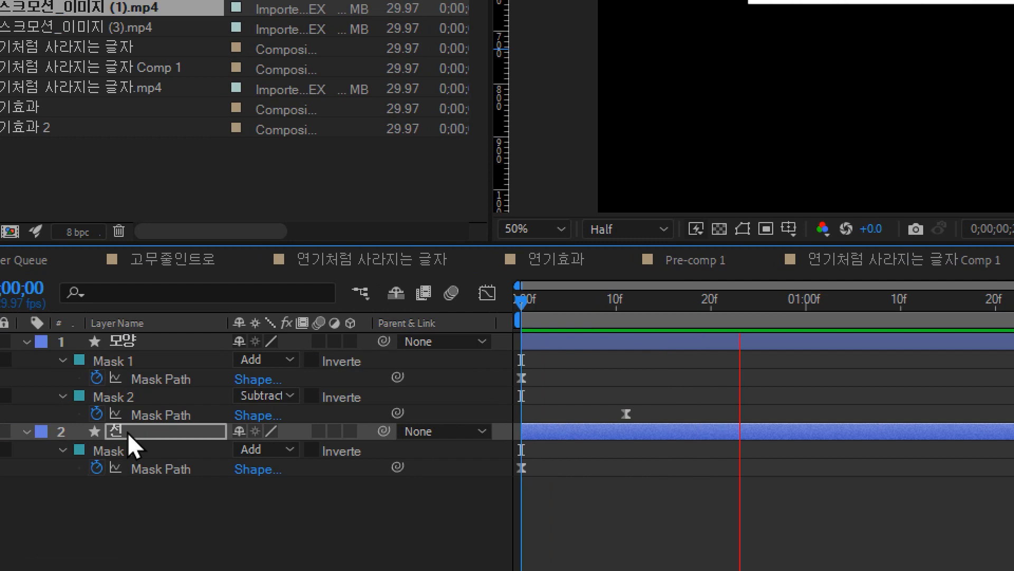
pyautogui.click(93, 443)
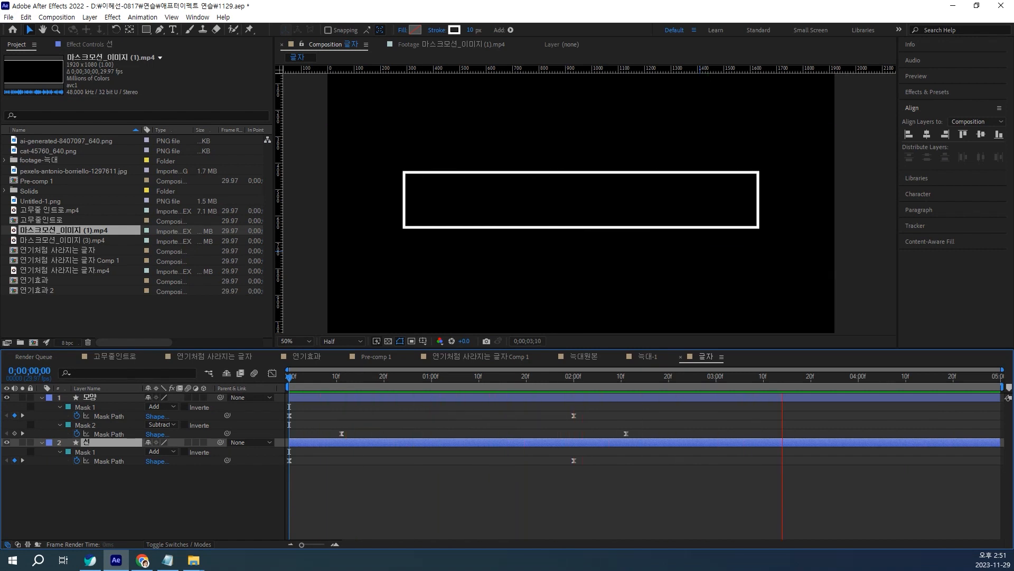
pyautogui.press('space')
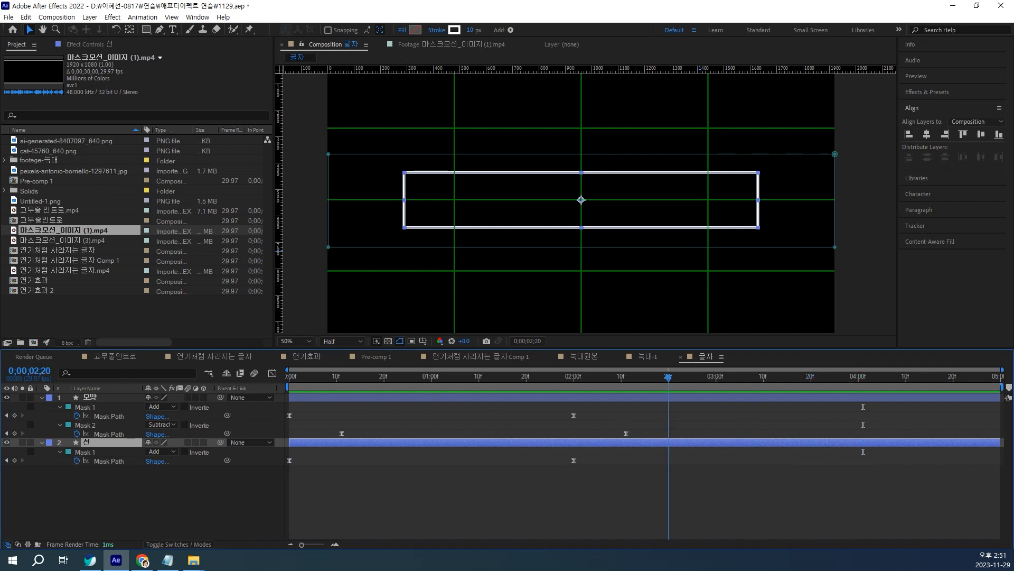